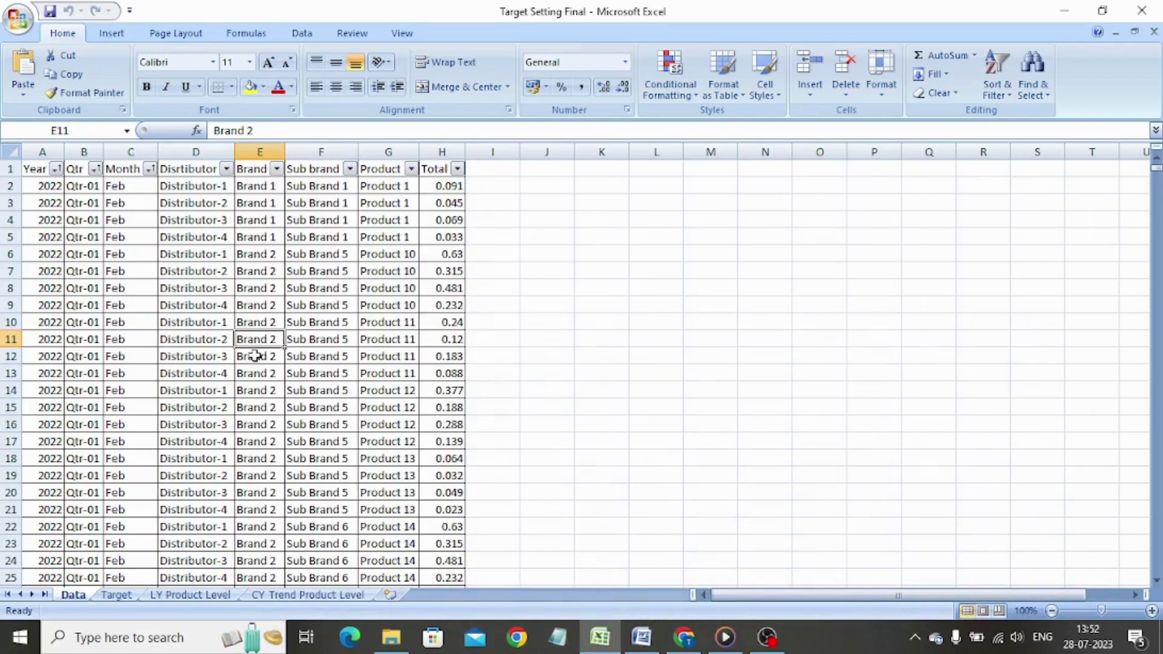
Review the Target, LY Product Level and CY Trend Product Level sheets, then return to Data.
left_click(742, 288)
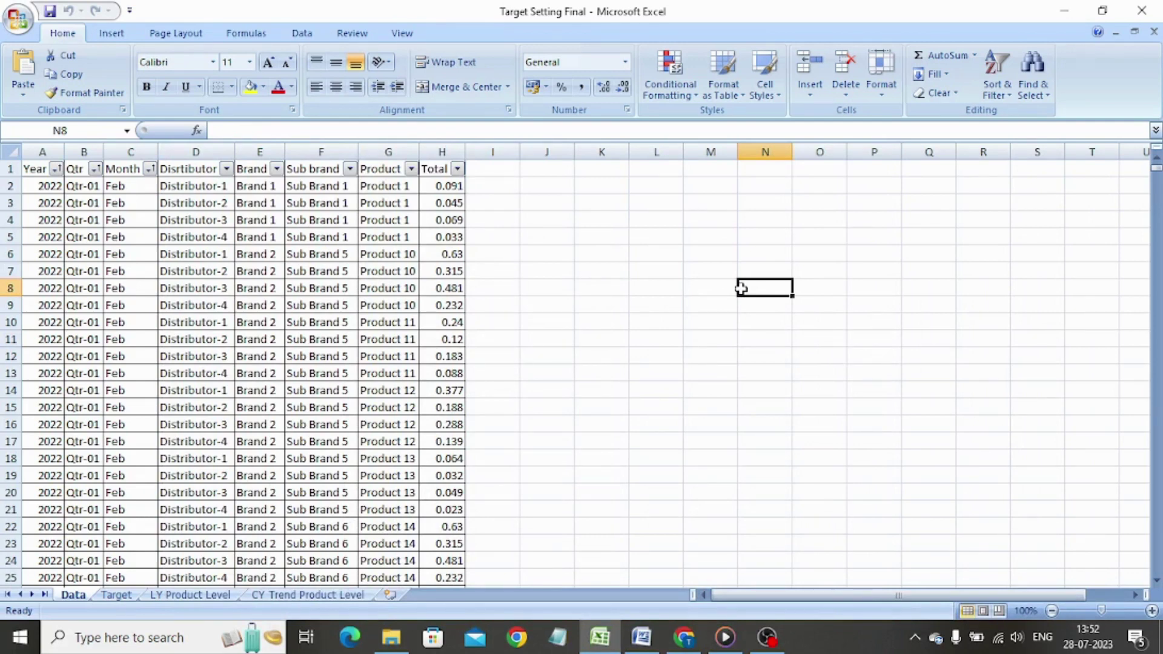
key("ctrl+Page_Down")
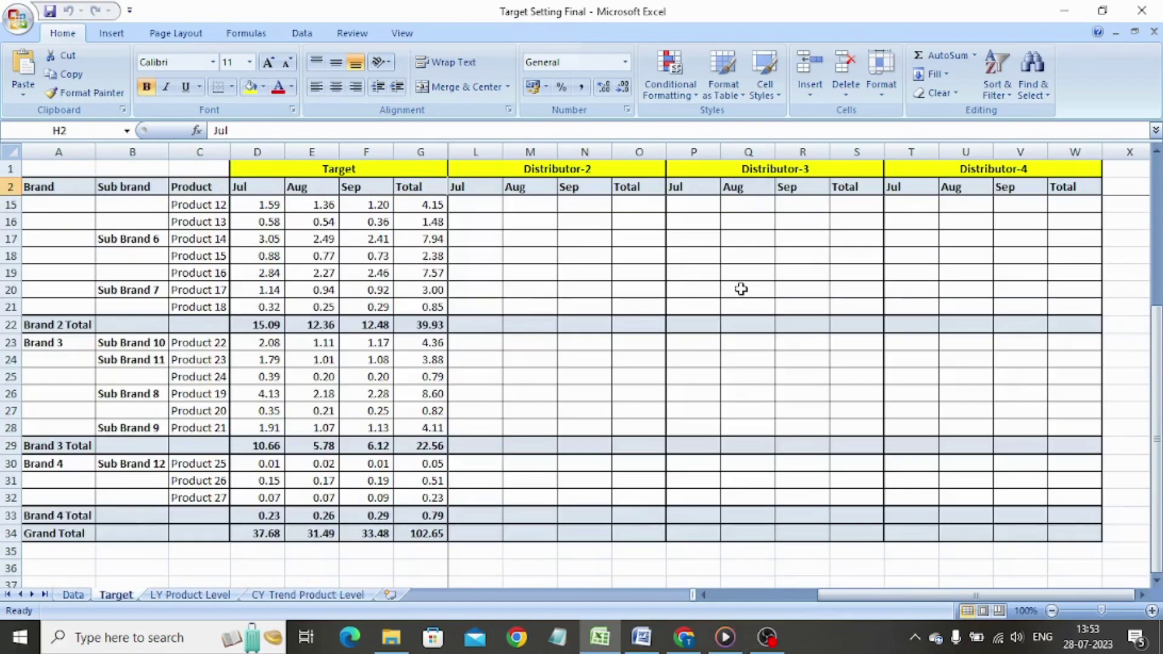
key("ctrl+Page_Down")
key("ctrl+Page_Up")
key("ctrl+Page_Down")
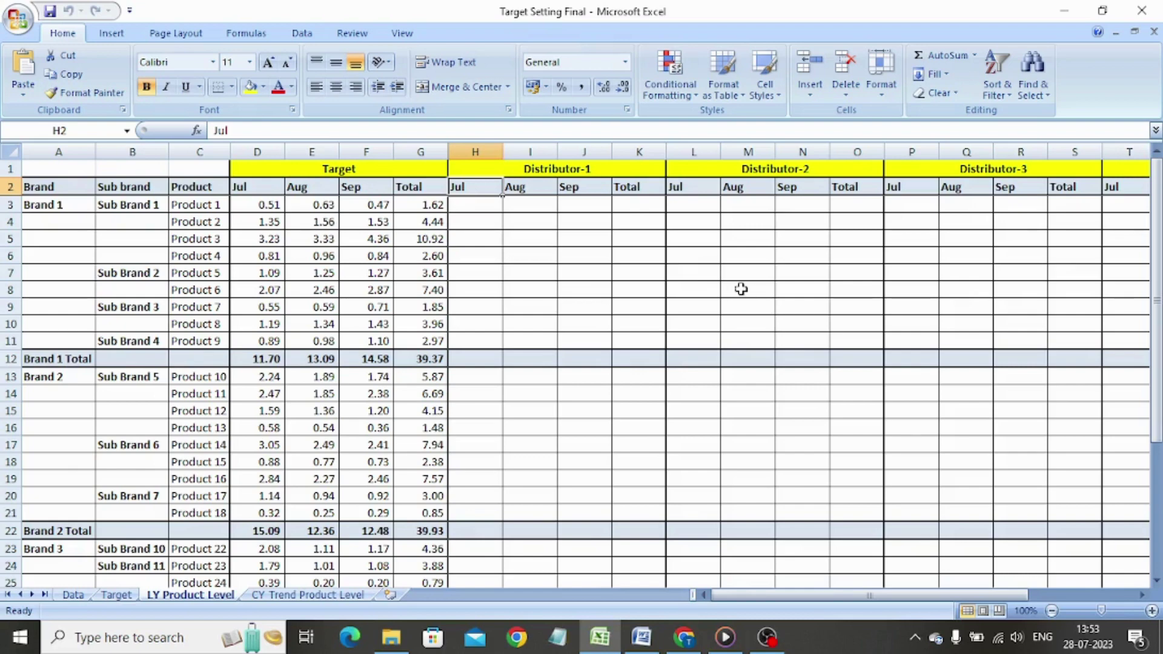
key("ctrl+Page_Down")
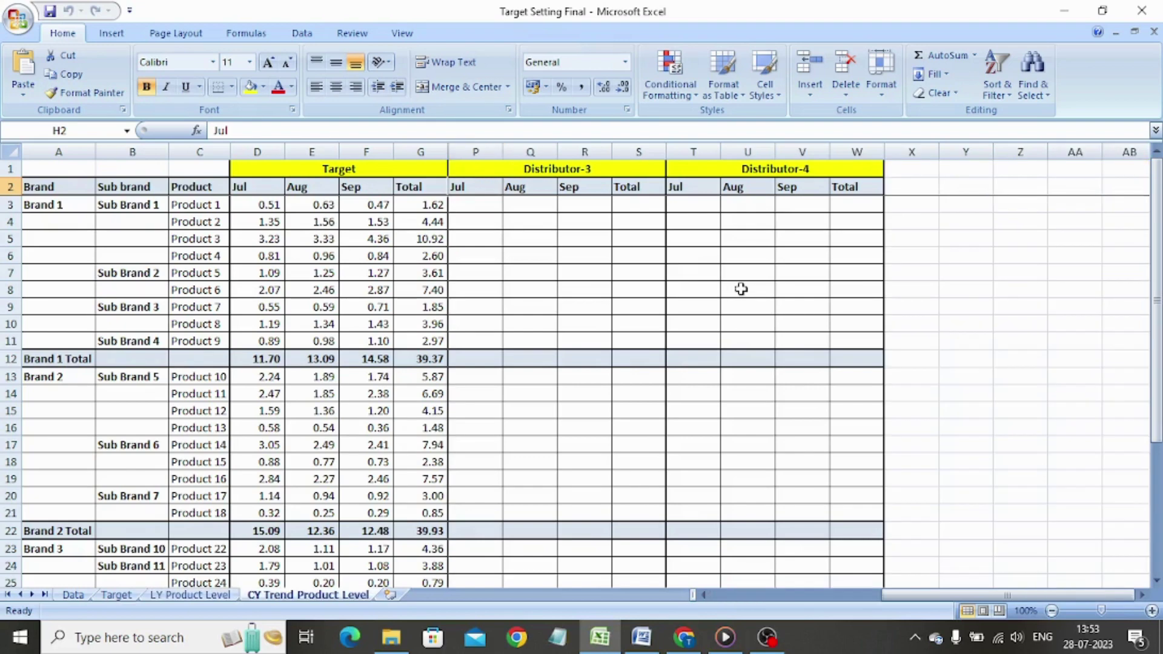
key("Left")
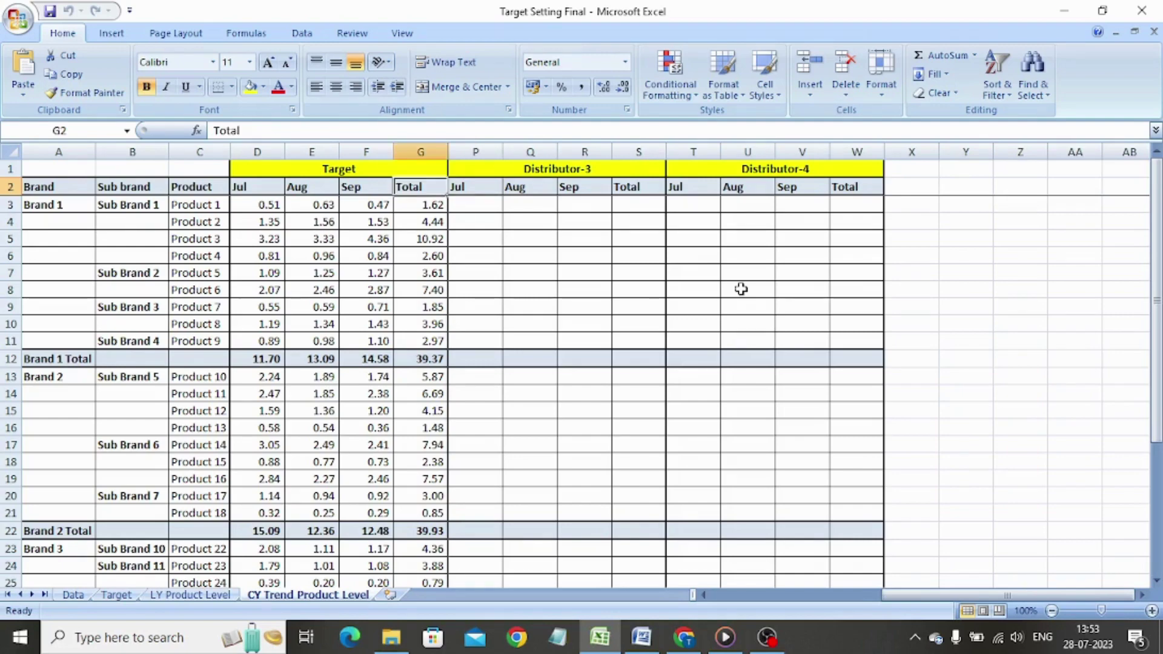
key("Left")
key("Left")
key("Left")
key("Left")
key("Left")
key("Right")
key("Right")
key("Right")
key("ctrl+z")
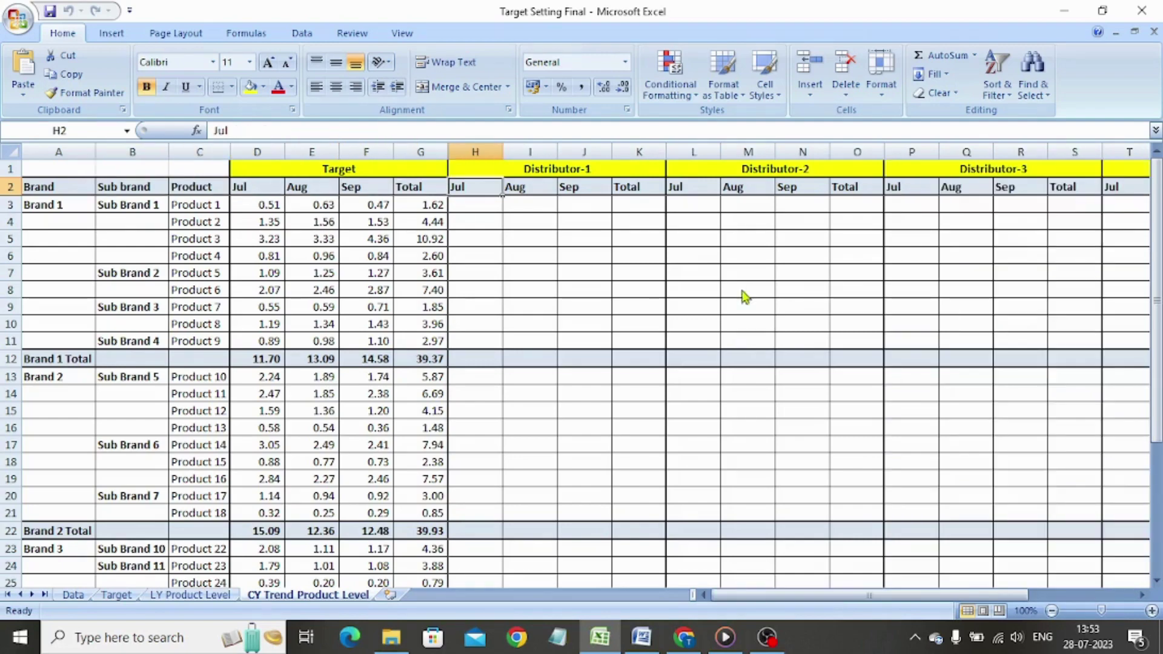
key("ctrl+Page_Up")
key("ctrl+Page_Up")
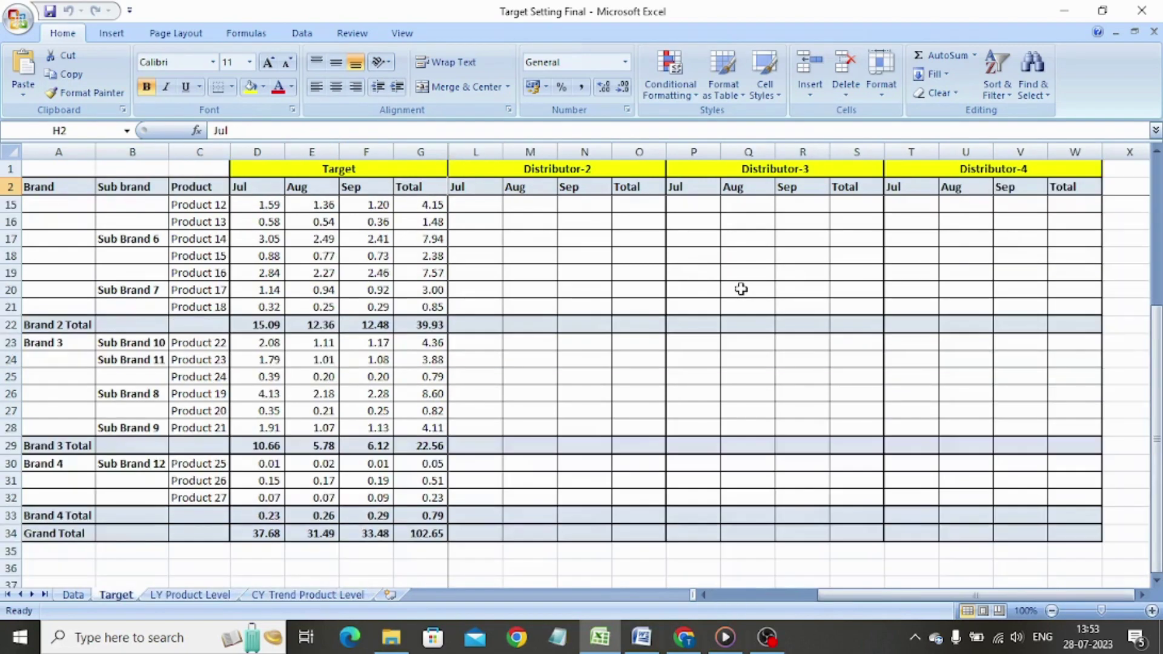
key("ctrl+Page_Up")
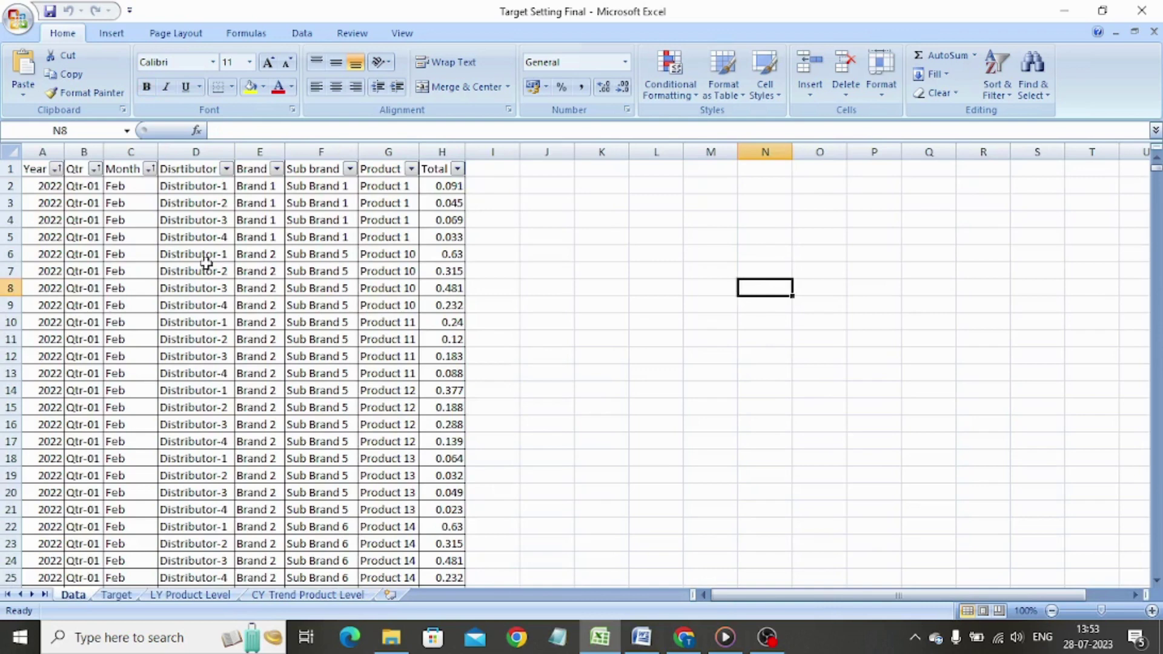
Create a PivotTable from the Data sheet on a new worksheet.
left_click(204, 268)
left_click(110, 35)
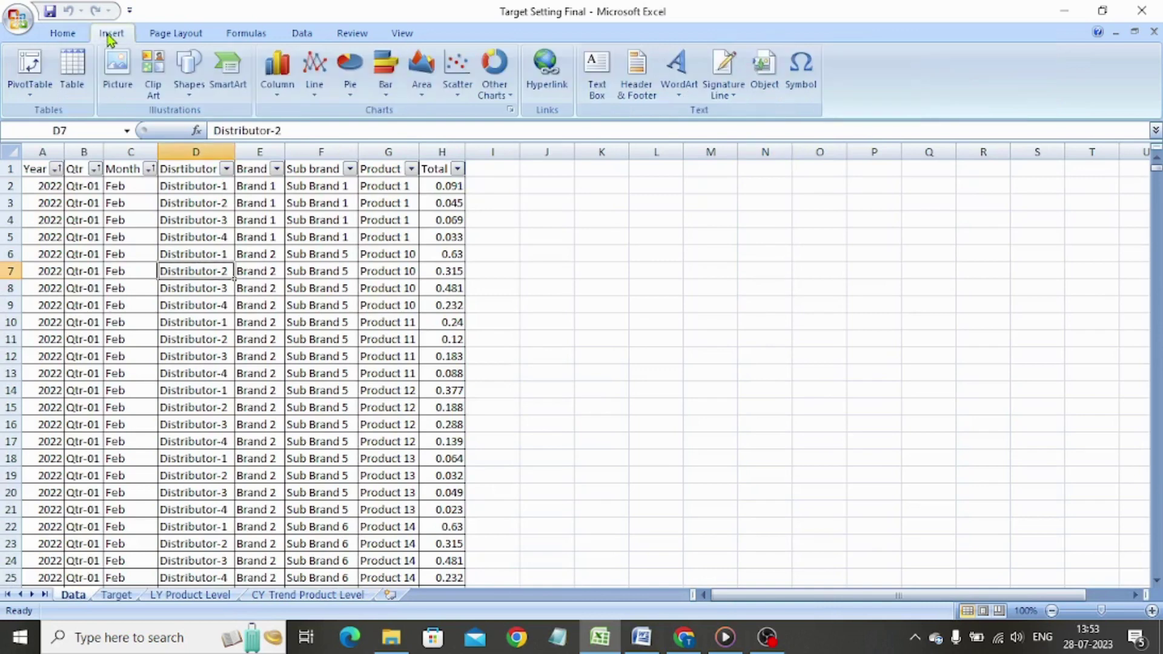
left_click(29, 66)
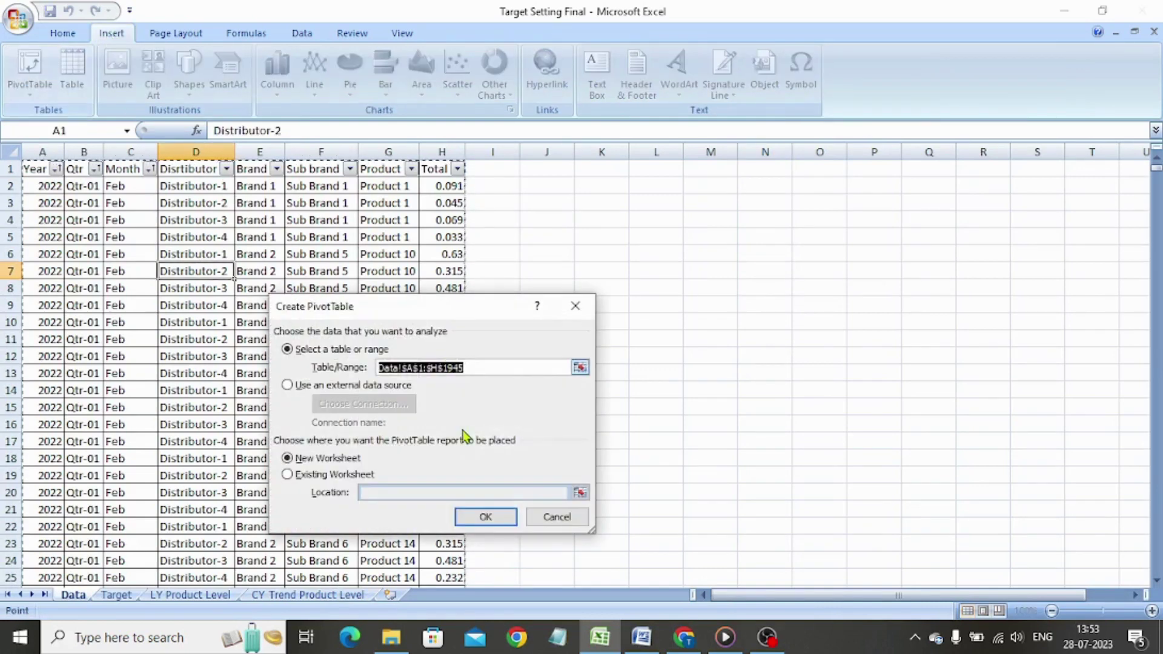
left_click(485, 517)
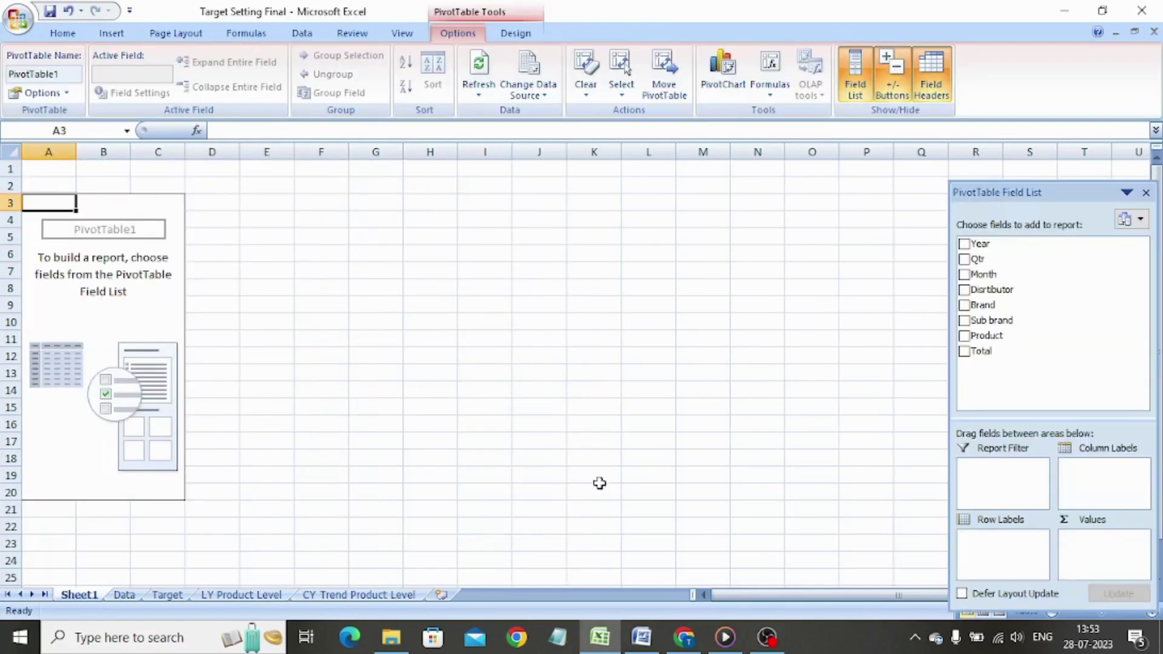
Put Year, Qtr and Month in the pivot columns and sum Total as the value.
left_click_drag(1042, 191, 531, 172)
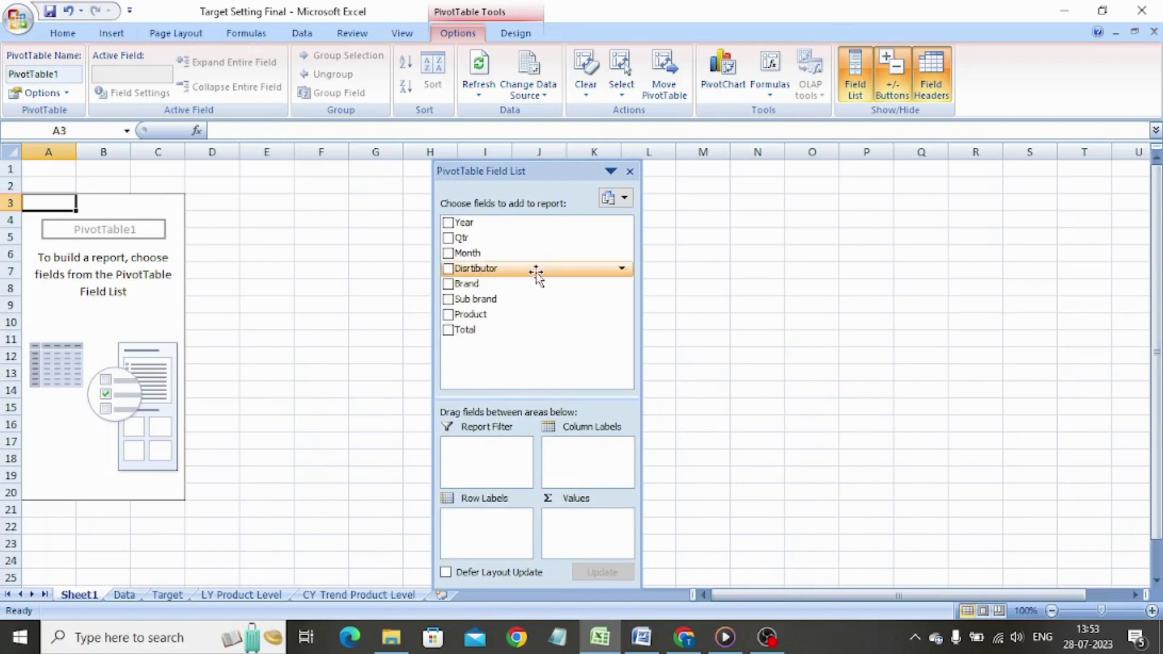
left_click_drag(517, 230, 583, 464)
left_click_drag(467, 240, 581, 479)
left_click_drag(456, 254, 577, 485)
left_click_drag(476, 330, 584, 539)
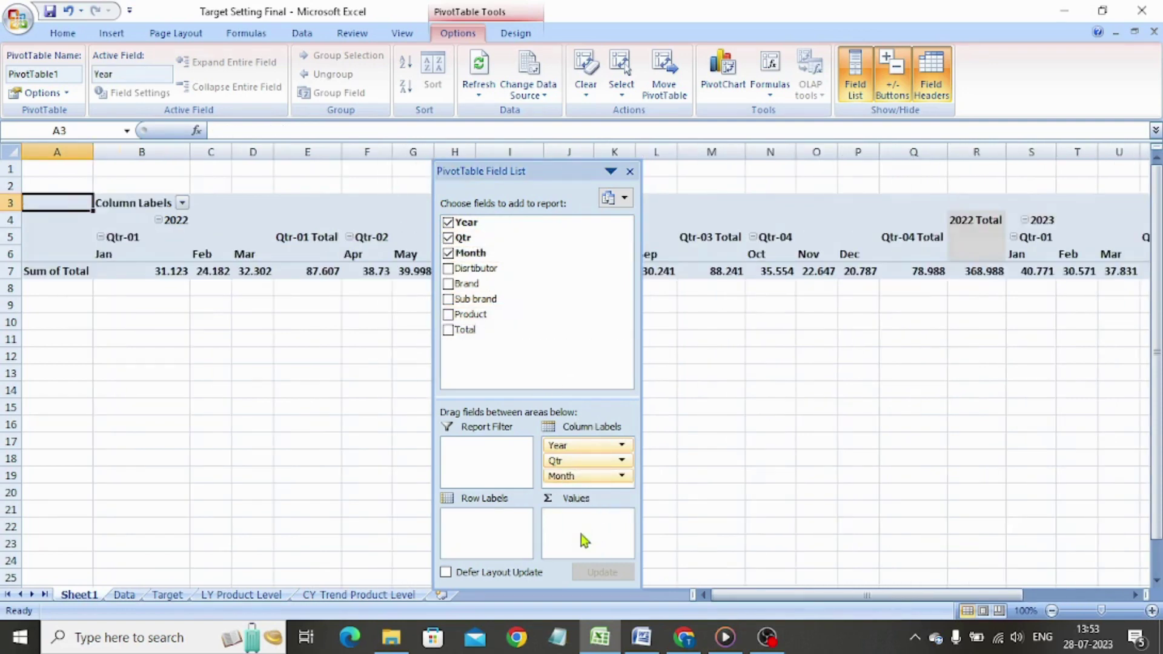
Filter the pivot columns to show only 2022 and Qtr-03.
left_click(184, 218)
left_click(182, 202)
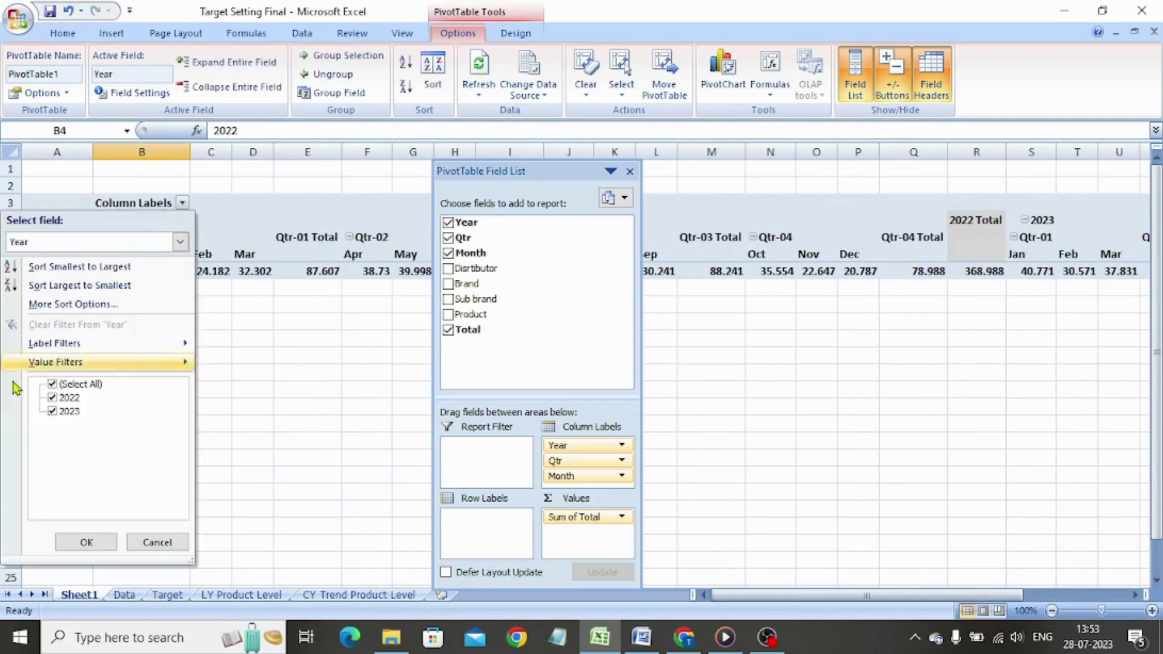
left_click(52, 411)
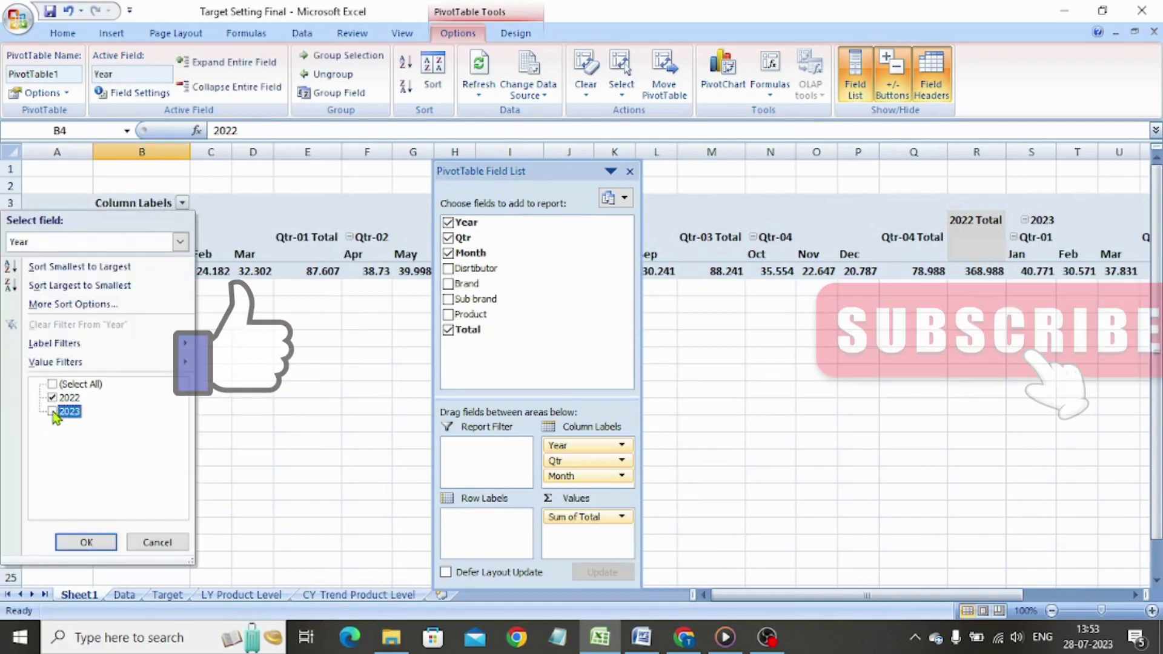
left_click(86, 542)
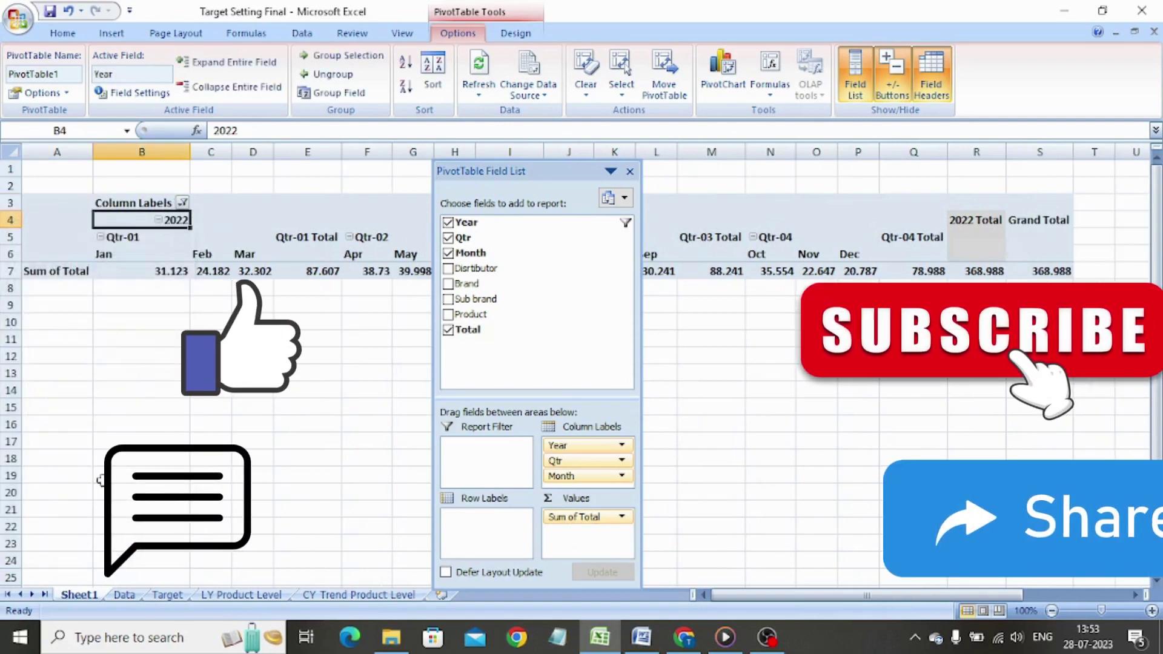
left_click(173, 237)
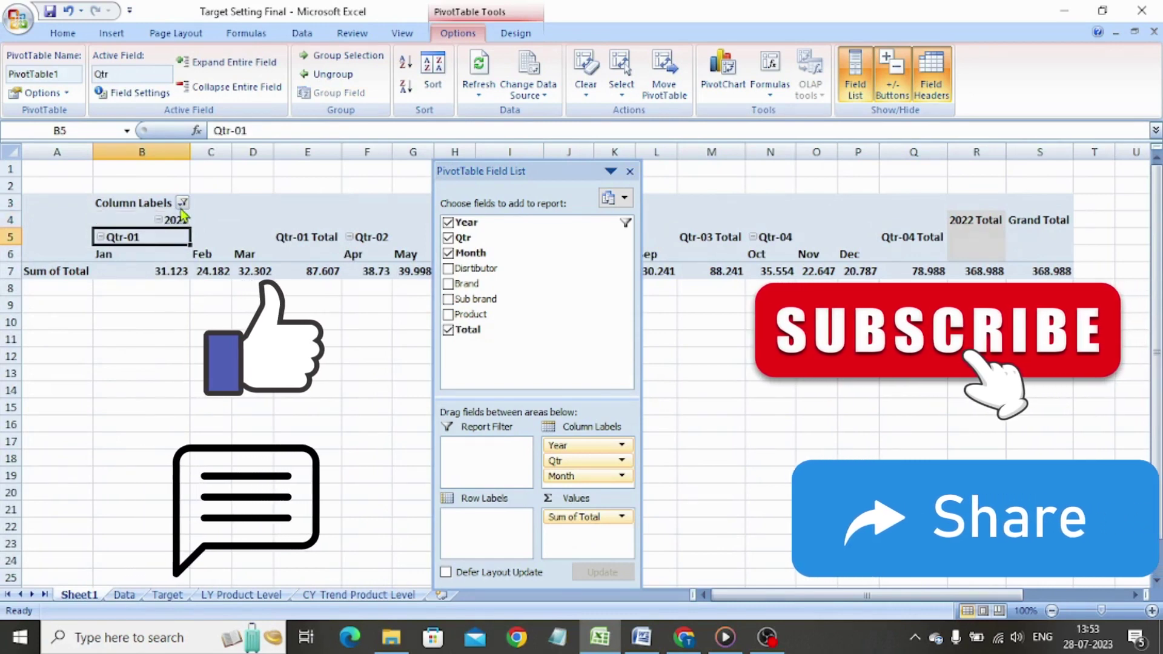
left_click(182, 202)
left_click(52, 385)
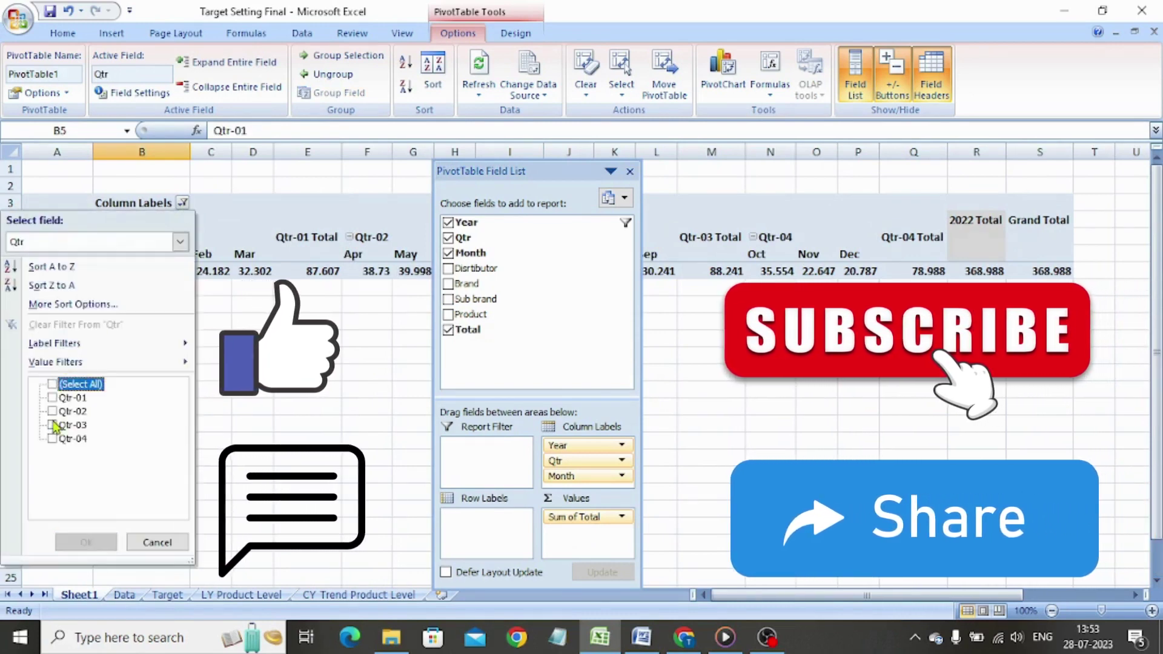
left_click(53, 425)
left_click(86, 543)
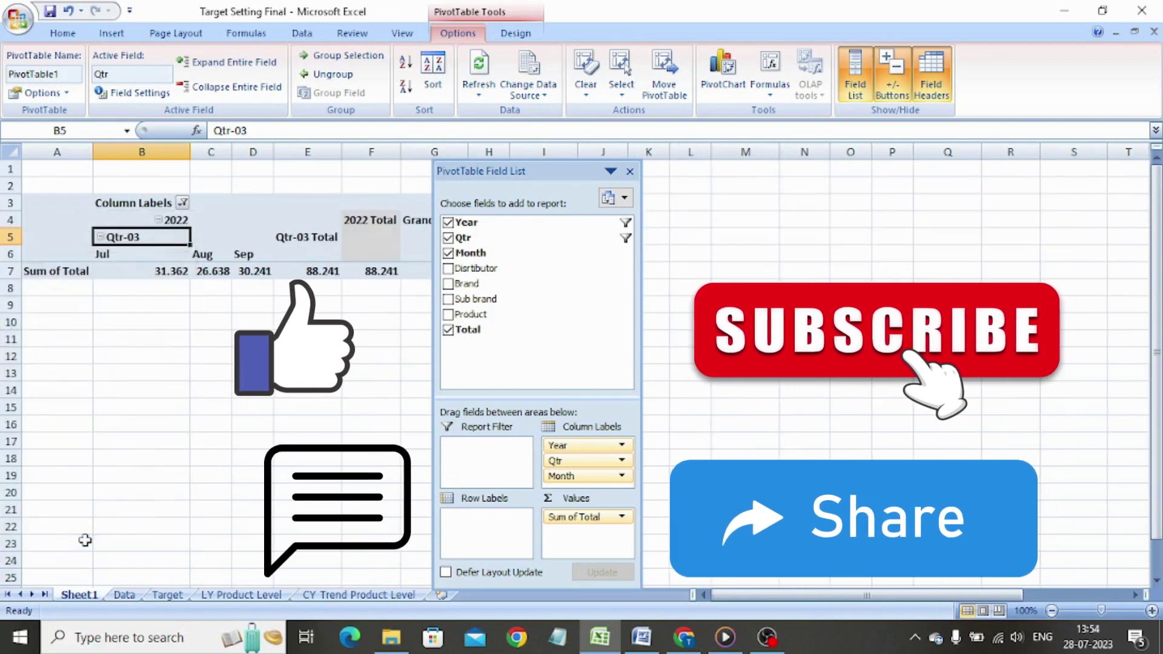
Copy the Qtr-03 Jul–Sep sums and total (31.362, 26.638, 30.241, 88.241) into Target D36:G36.
key("Down")
key("Down")
key("shift+Right")
key("shift+Right")
key("shift+Right")
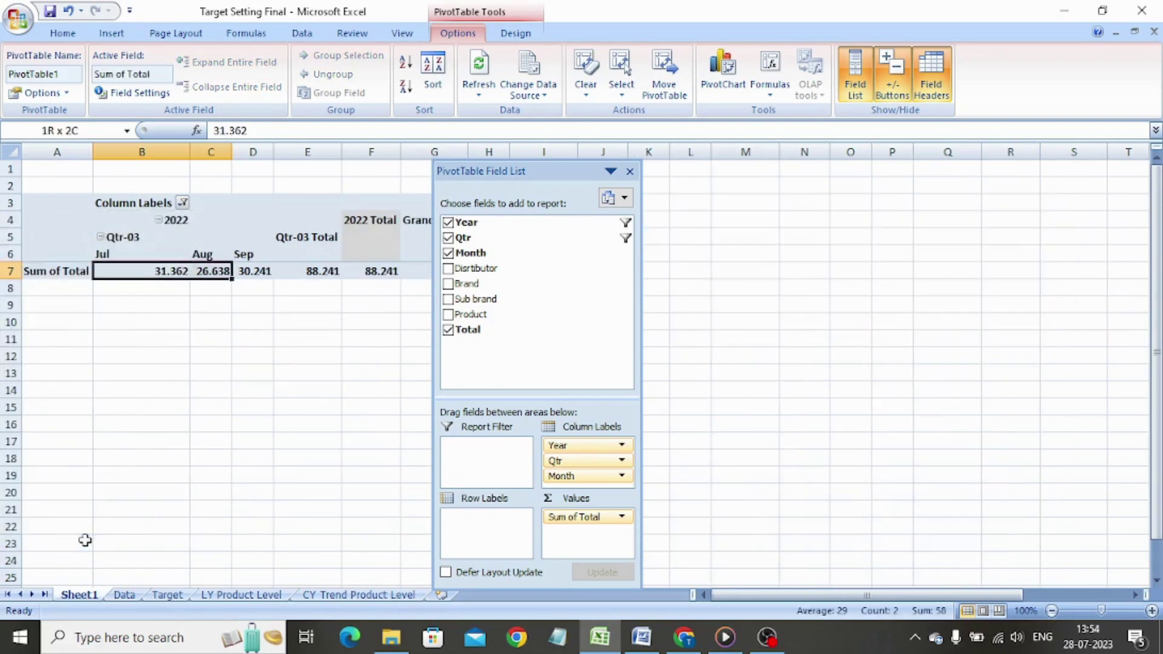
key("ctrl+c")
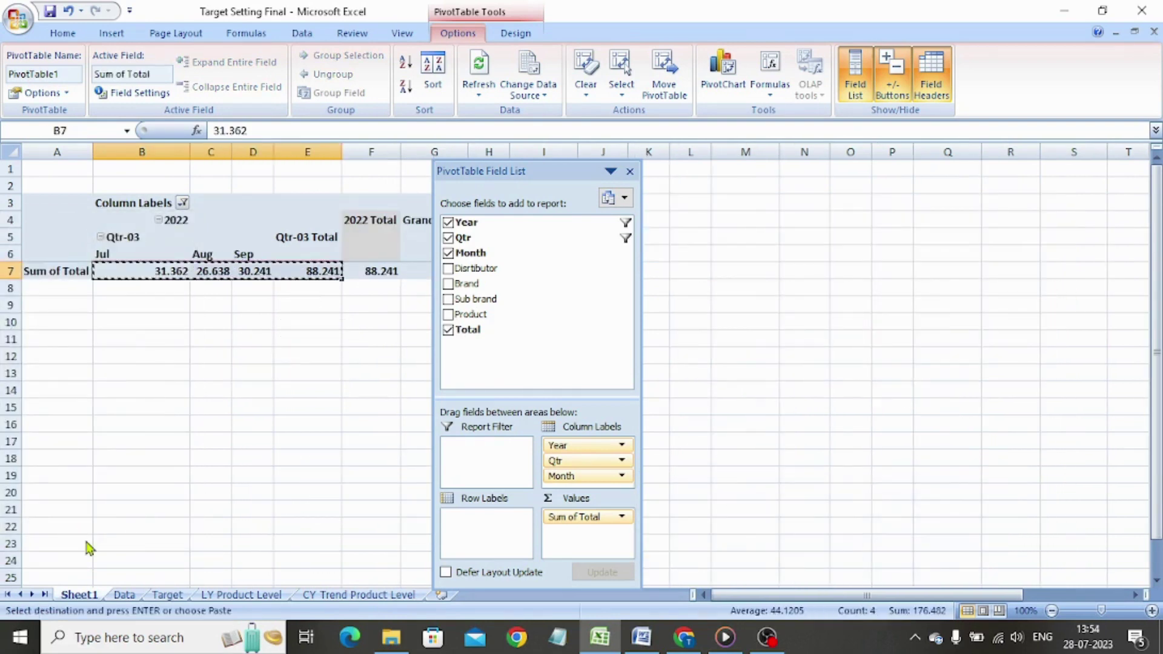
key("ctrl+Page_Down")
key("ctrl+Page_Down")
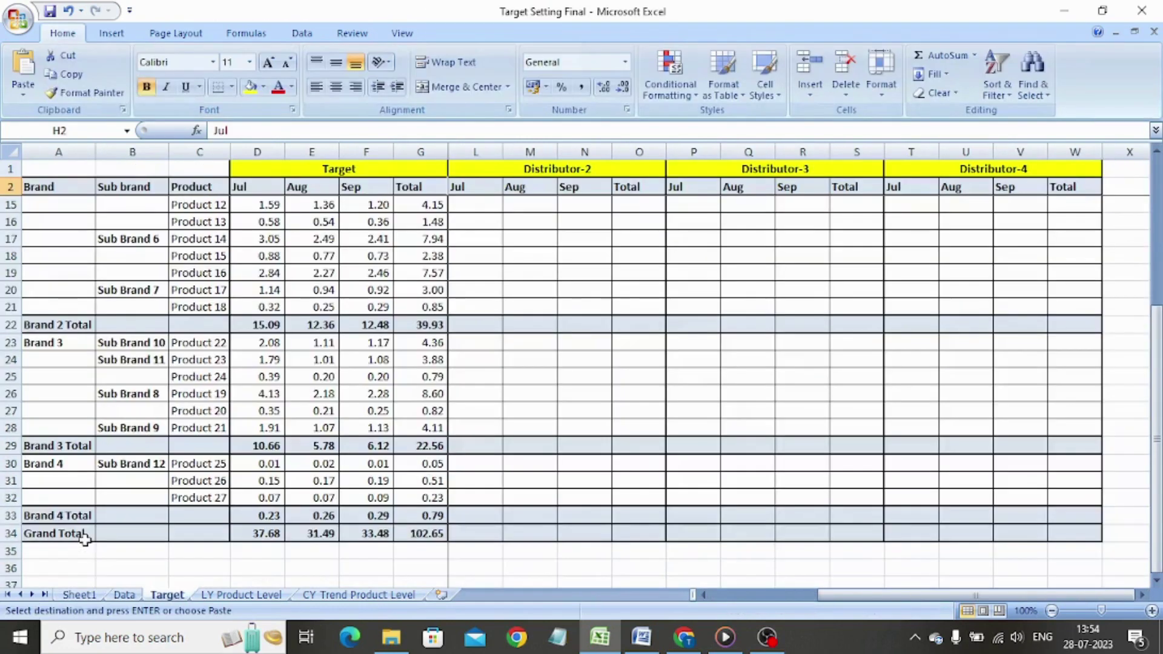
left_click(247, 568)
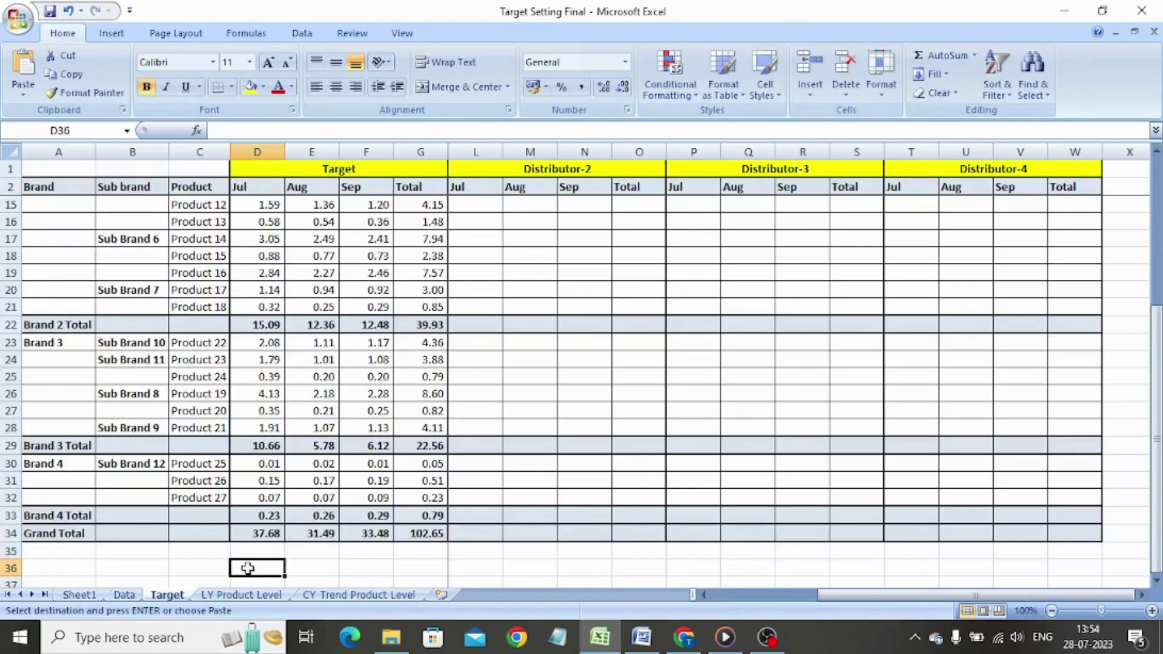
key("ctrl+v")
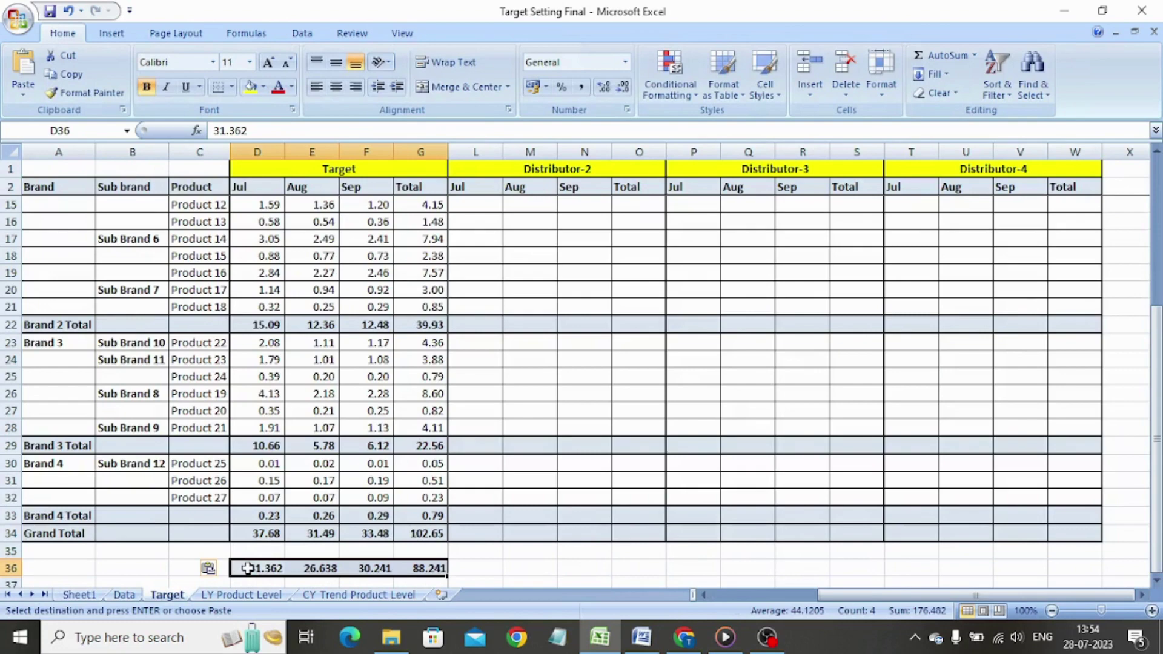
key("ctrl+Page_Up")
key("ctrl+Page_Up")
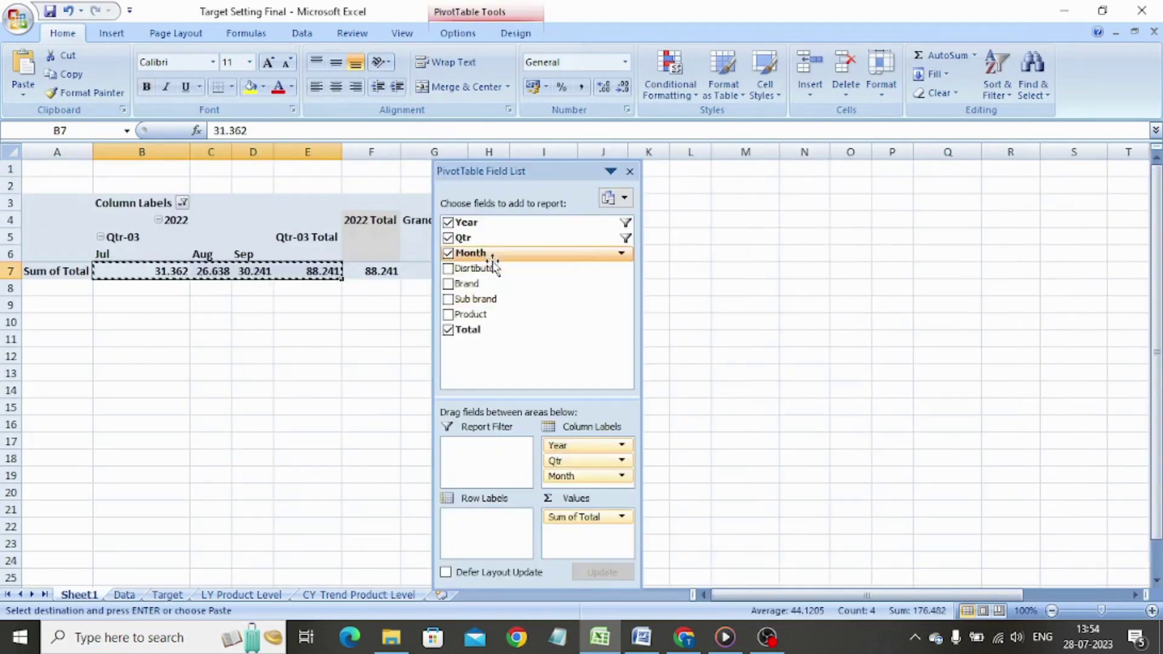
Add Distributor to the pivot columns and turn off its subtotals.
left_click_drag(501, 267, 569, 460)
left_click(376, 239)
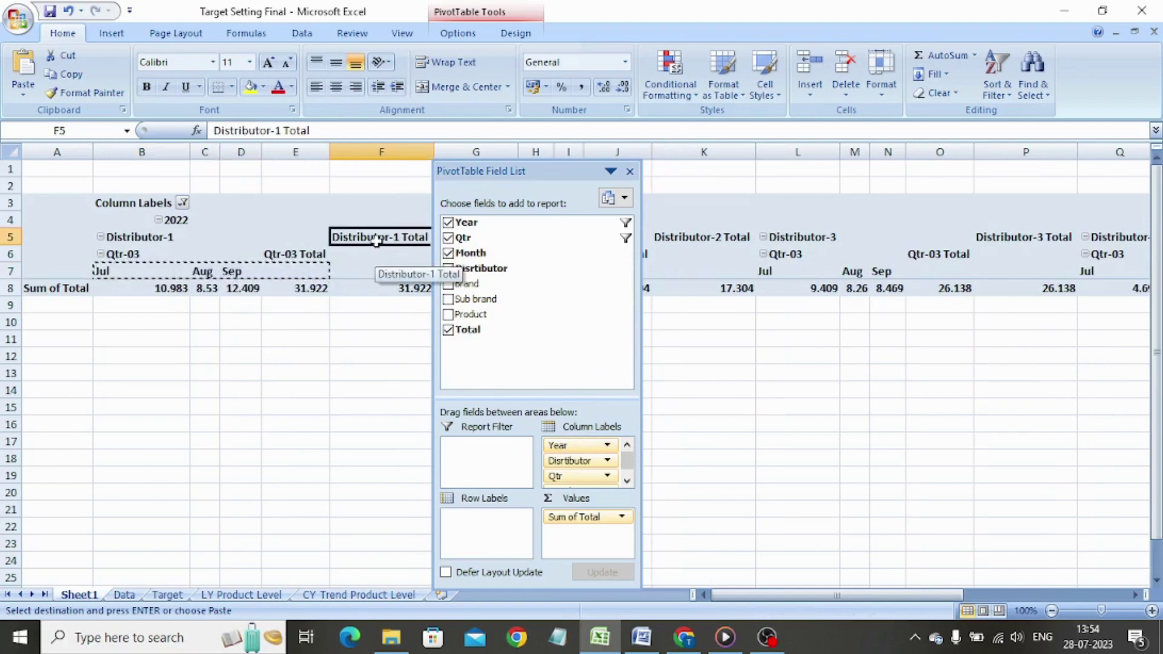
right_click(376, 239)
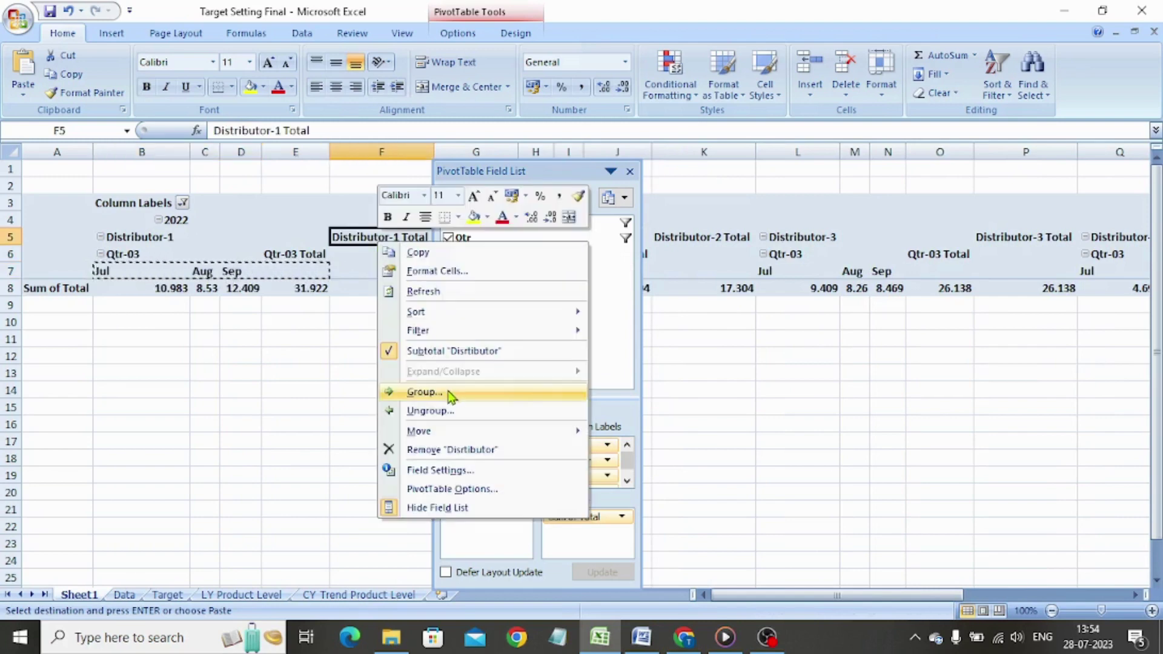
left_click(450, 352)
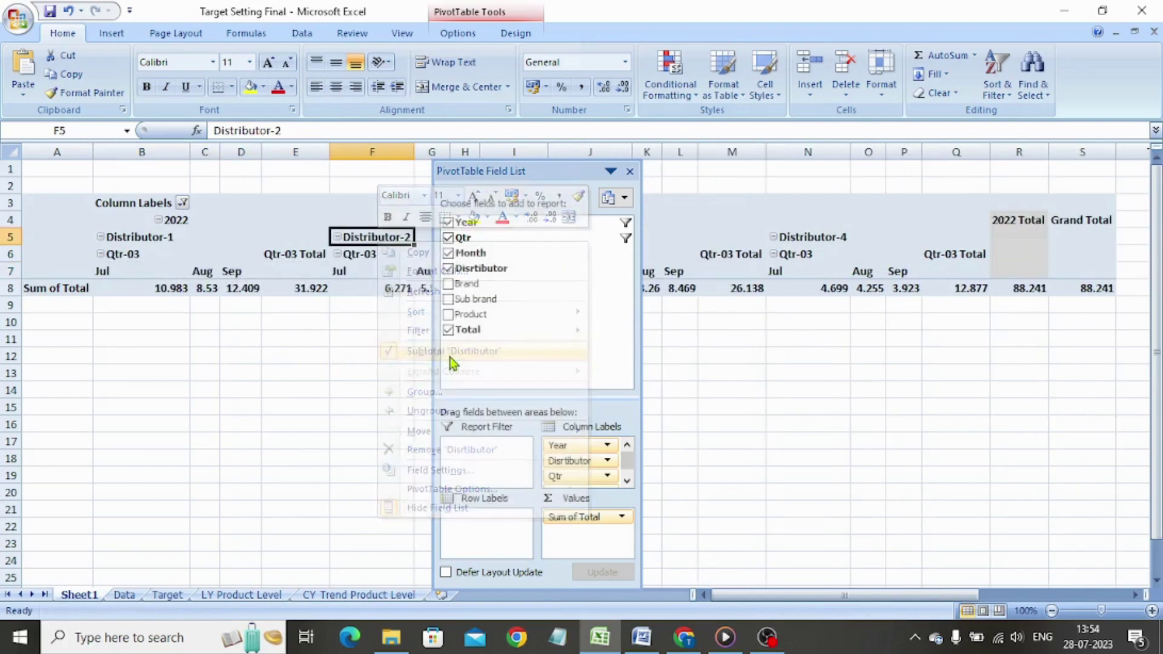
Copy the distributor monthly values from row 8, excluding grand totals, and select Target H36.
left_click(158, 290)
key("ctrl+shift+Right")
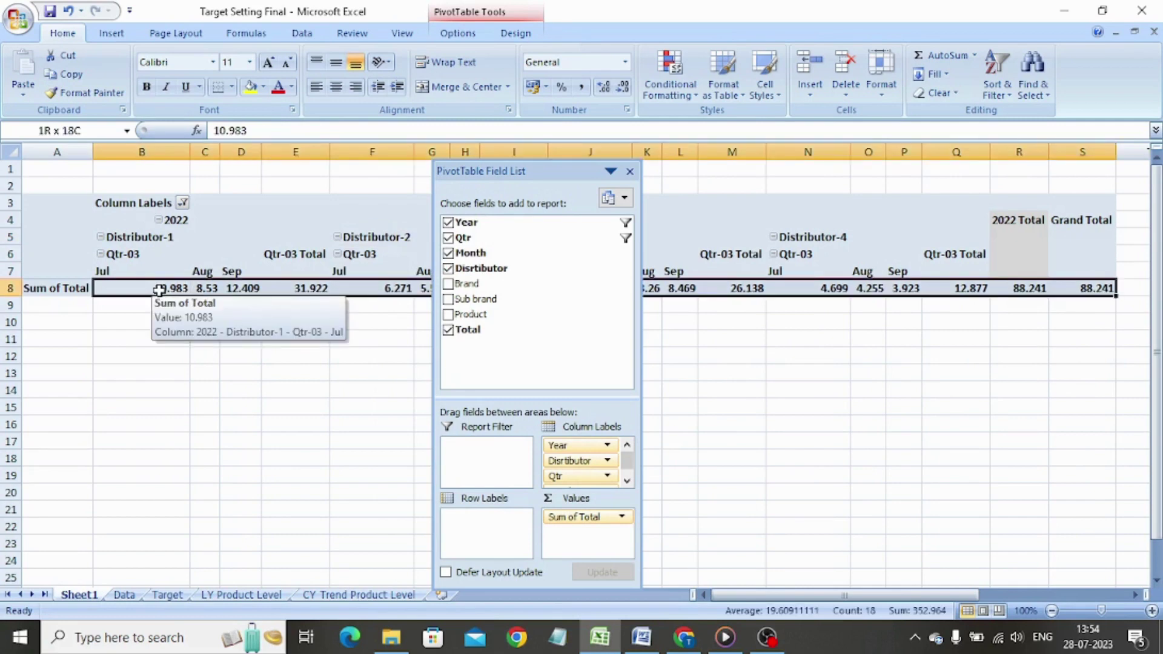
key("shift+Left")
key("shift+Left")
key("ctrl+c")
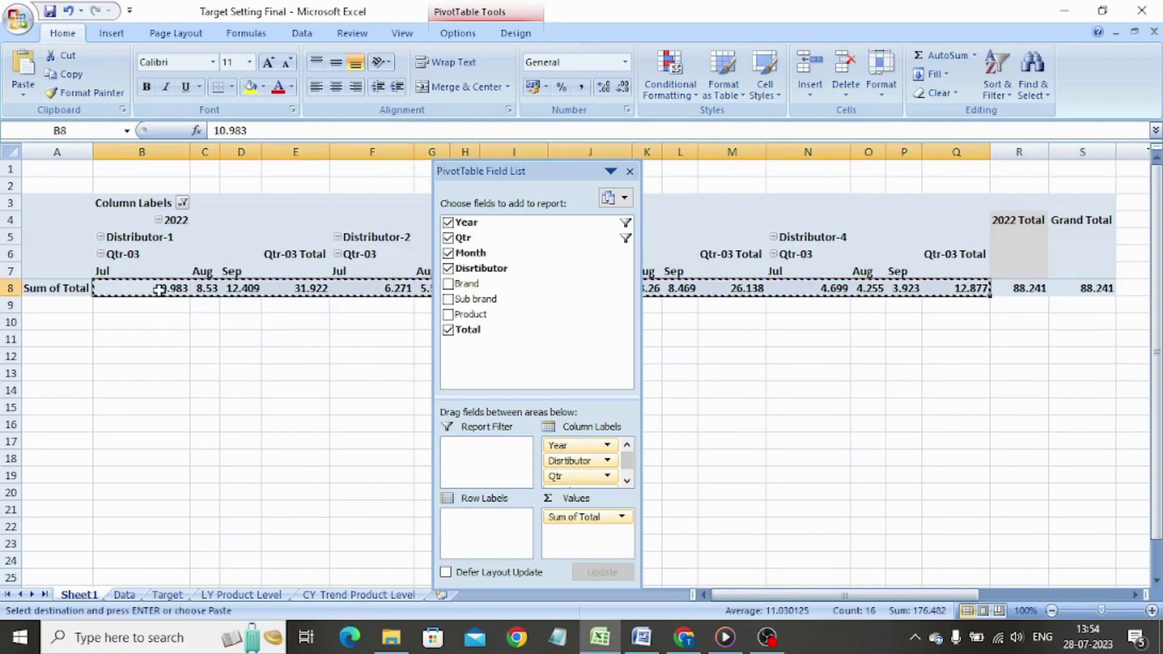
key("ctrl+Page_Down")
key("ctrl+Page_Down")
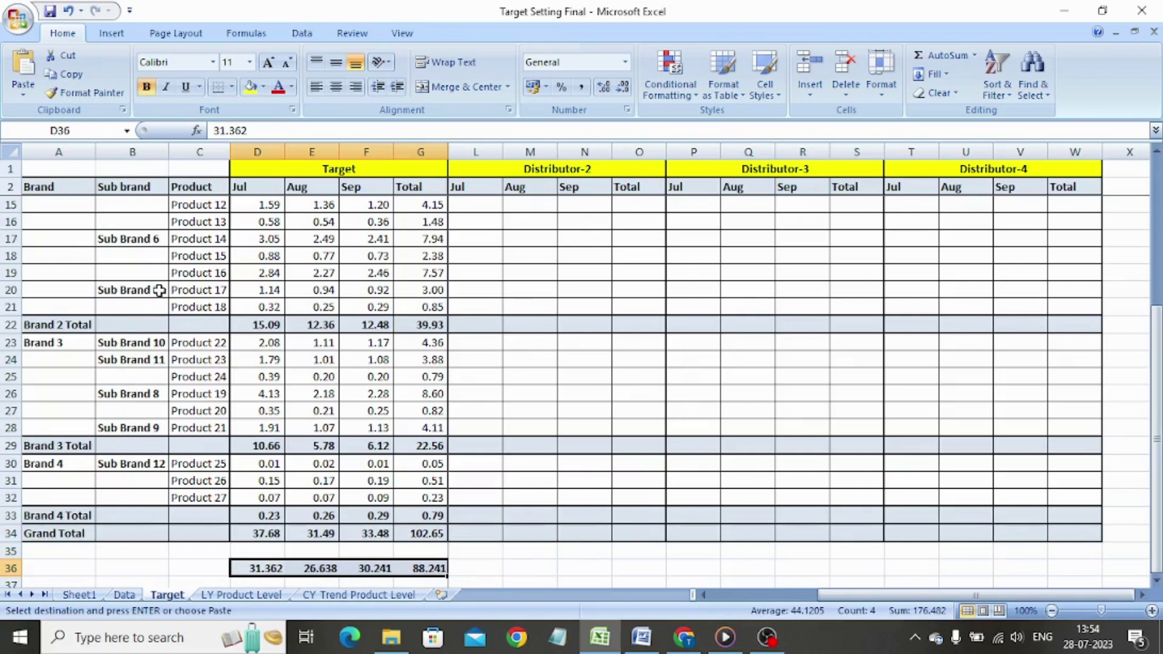
key("Right")
key("Right")
key("Right")
key("Right")
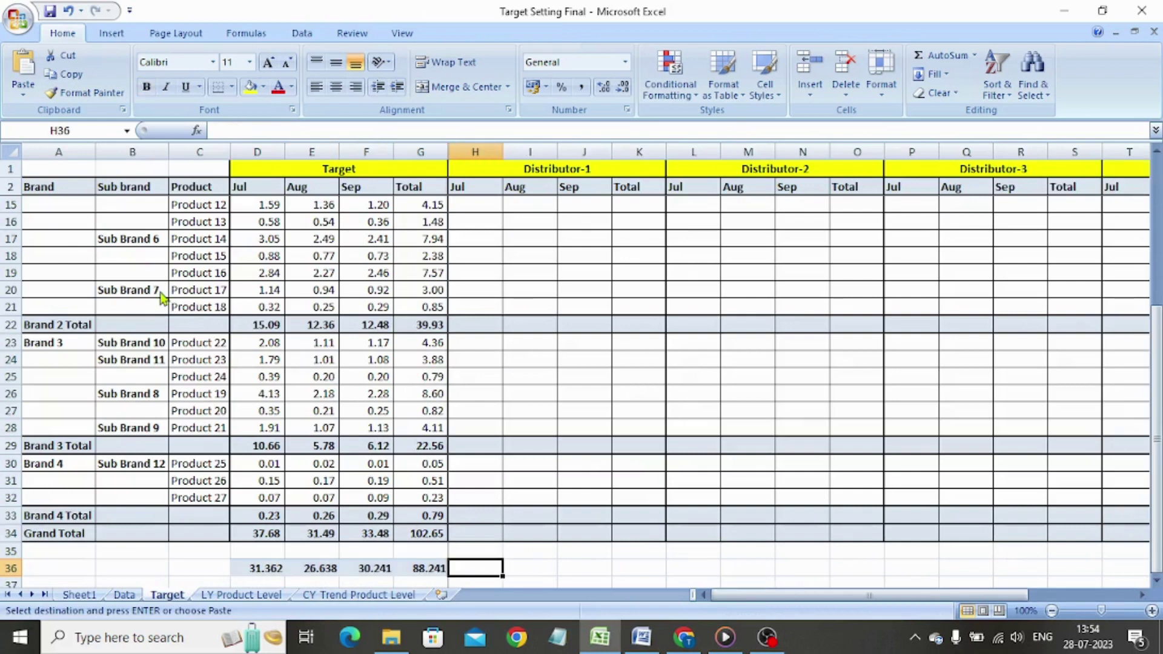
Paste the distributor totals into row 36 and enter =D34/D36*H36 in H34.
key("ctrl+v")
key("Up")
key("Up")
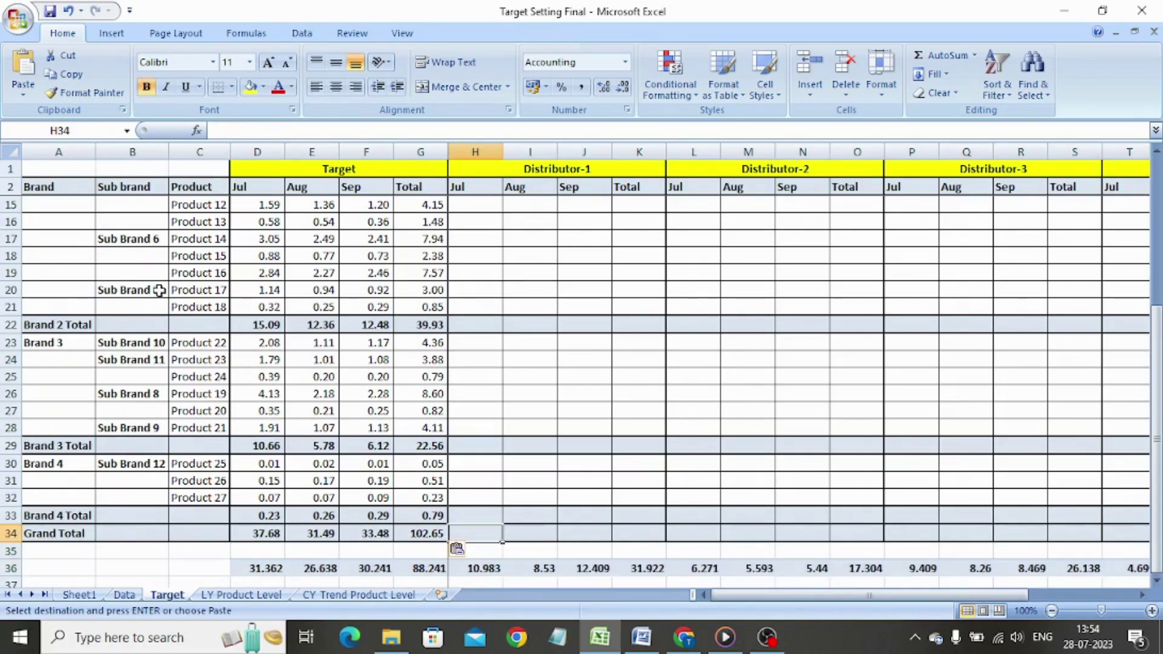
type("=")
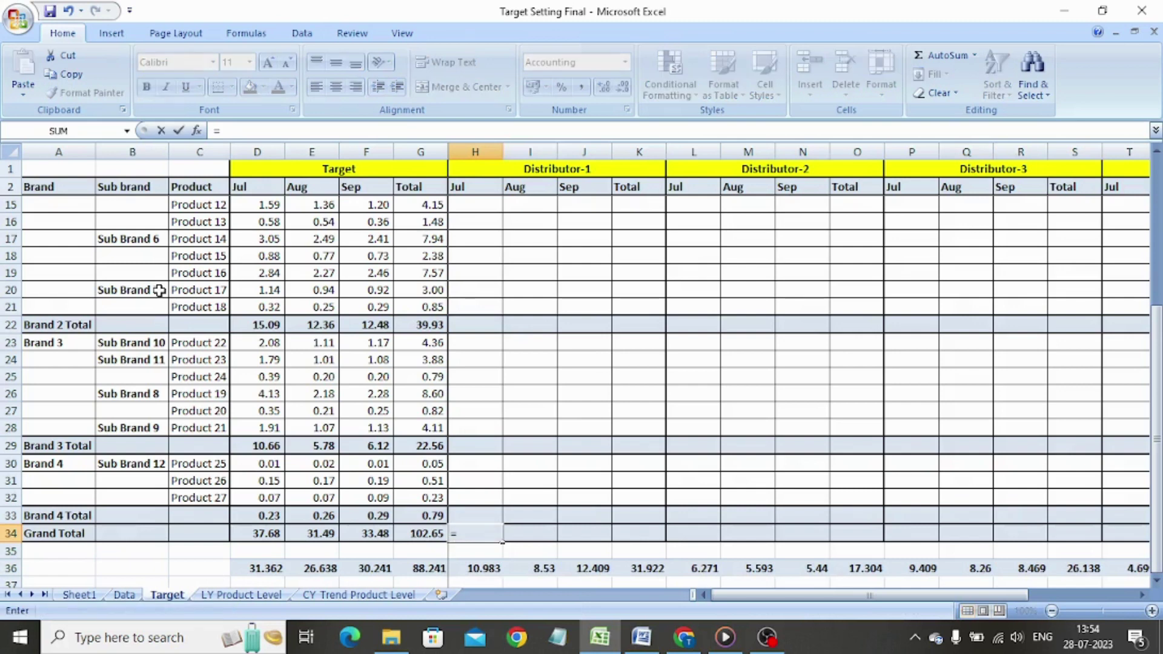
key("Left")
key("Left")
key("Left")
key("Left")
type("/")
key("Left")
key("Left")
key("Left")
key("Left")
key("Down")
key("Down")
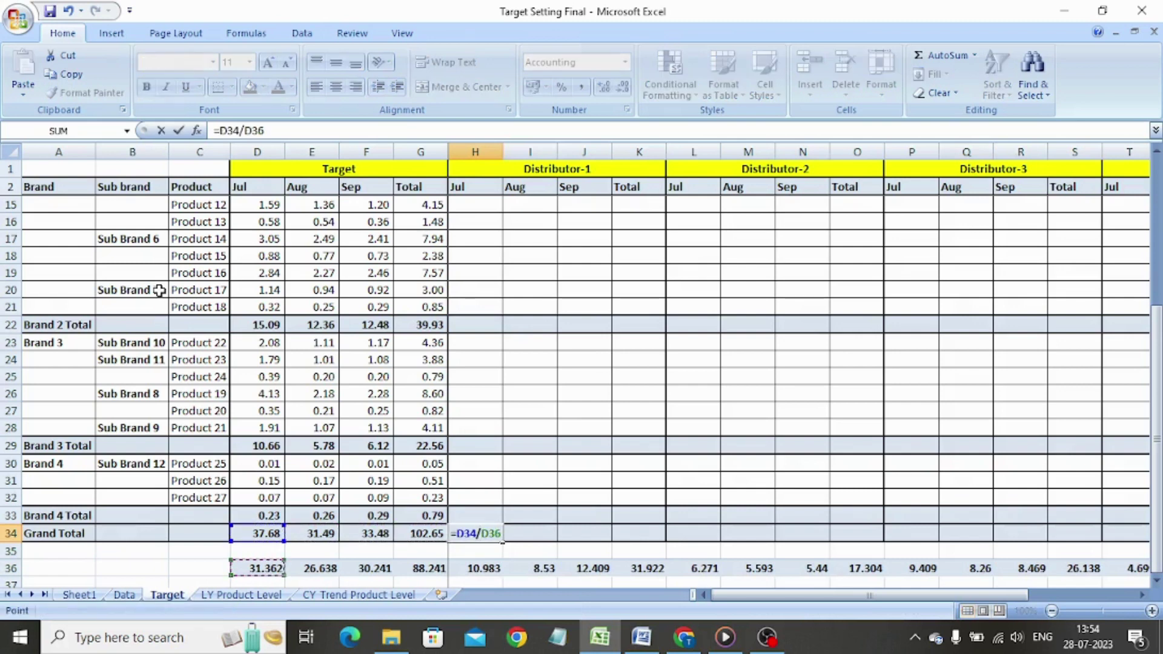
type("*")
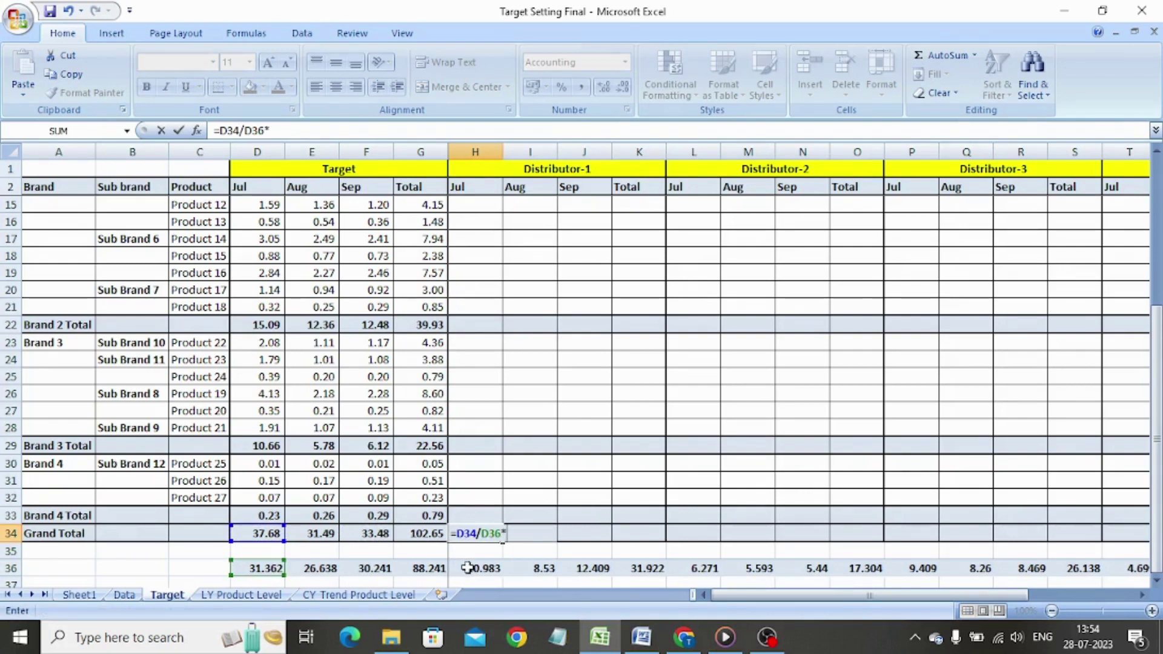
left_click(467, 568)
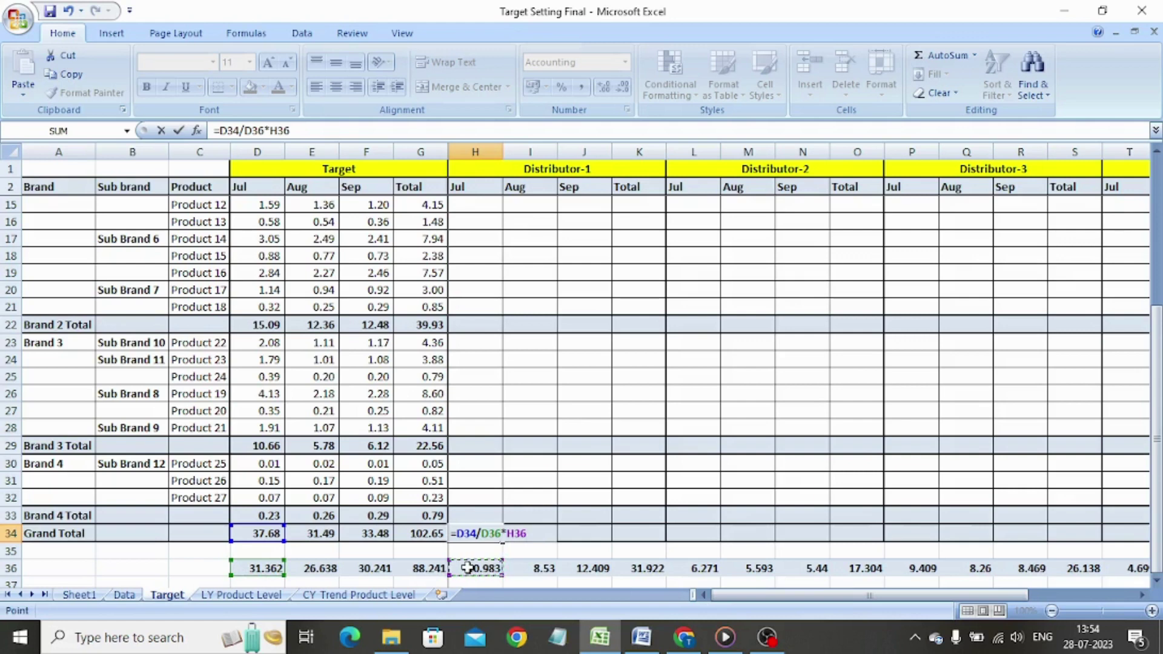
key("Return")
Paste the H34 share formula as formulas across the Grand Total row L34:W34.
key("Up")
key("ctrl+c")
left_click_drag(476, 534, 1103, 542)
key("alt+e")
key("s")
key("f")
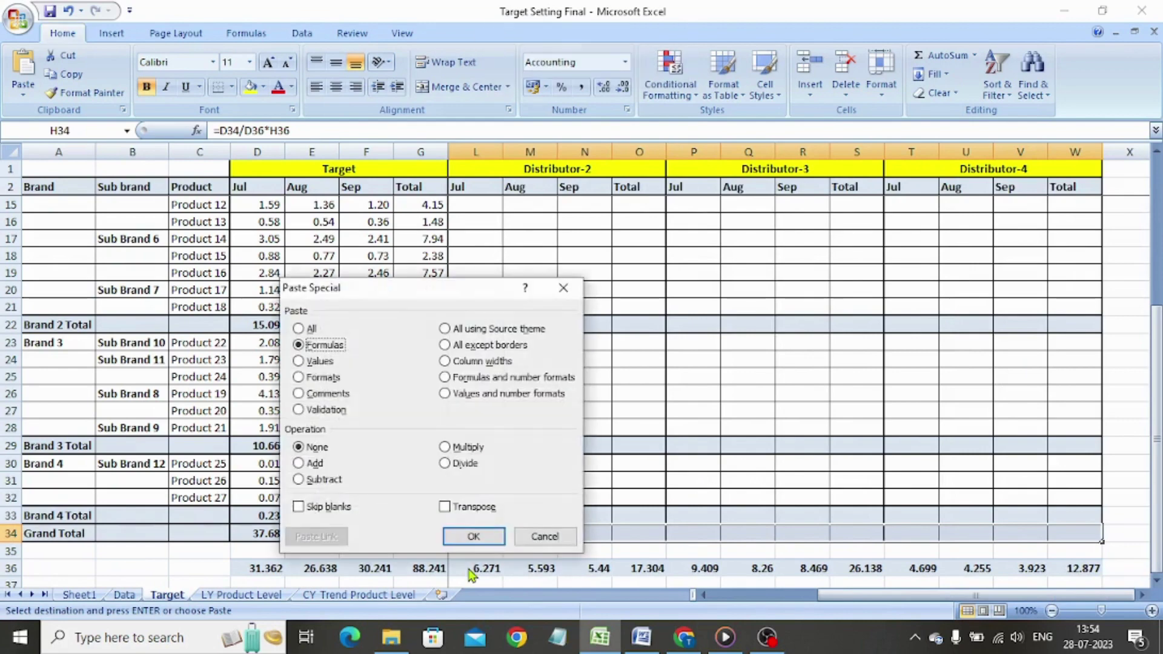
key("Return")
key("Right")
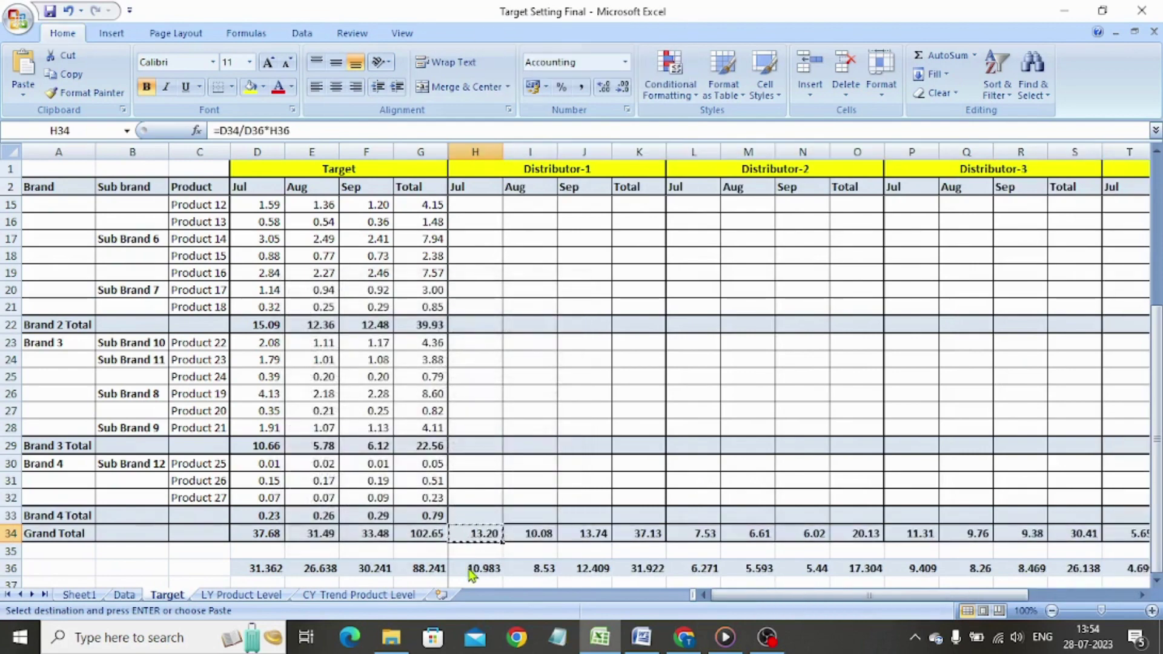
key("ctrl+Home")
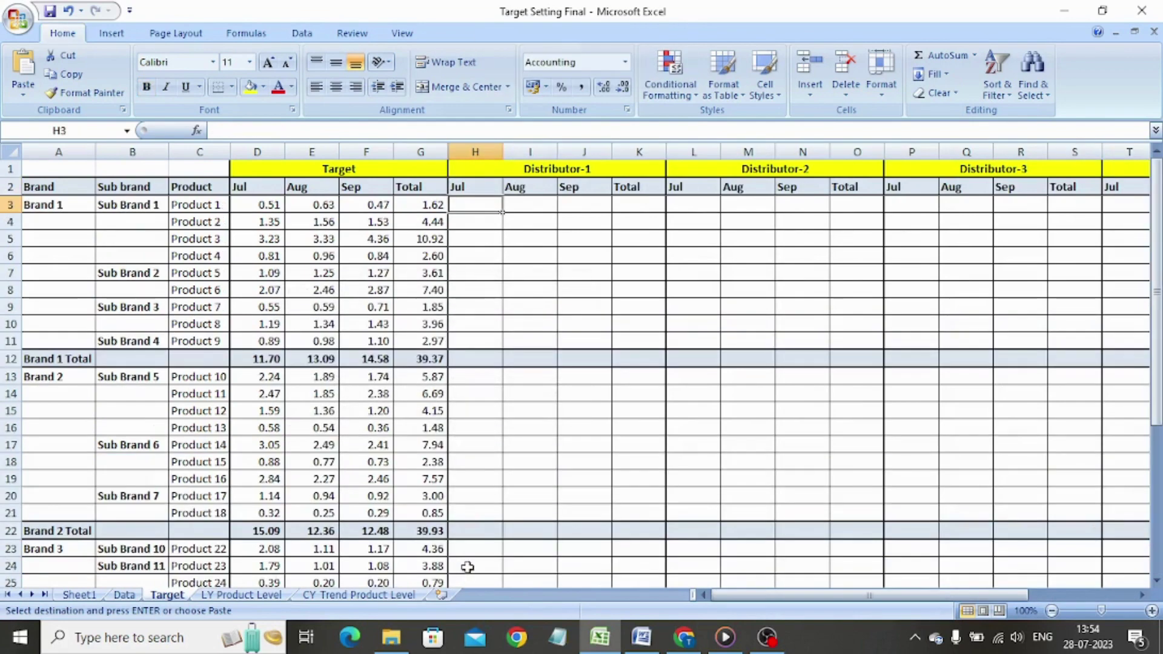
Enter =D3/D$34*H$34 in H3 to get Distributor-1's Product 1 July share, 0.18.
type("=")
key("Left")
key("Left")
key("Left")
key("Left")
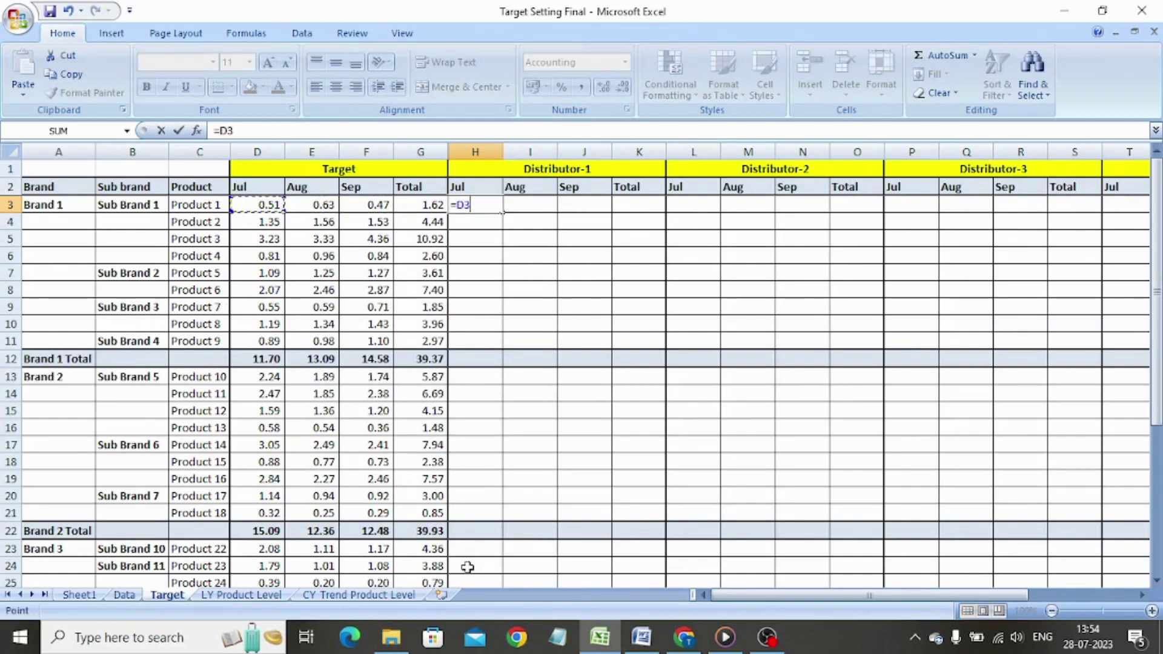
type("/")
key("Left")
key("Left")
key("Left")
key("Left")
key("ctrl+Down")
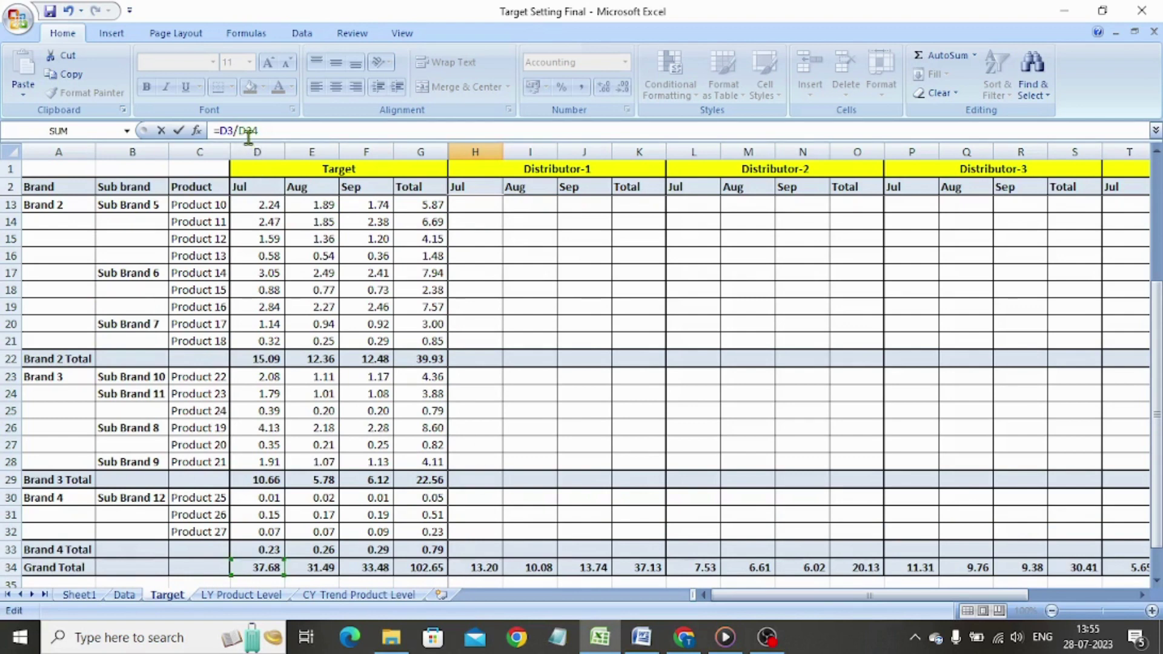
key("Left")
key("Left")
type("$34*")
left_click(479, 568)
Paste the H3 formula as formulas down H4:H33 for every product row.
key("Return")
key("Up")
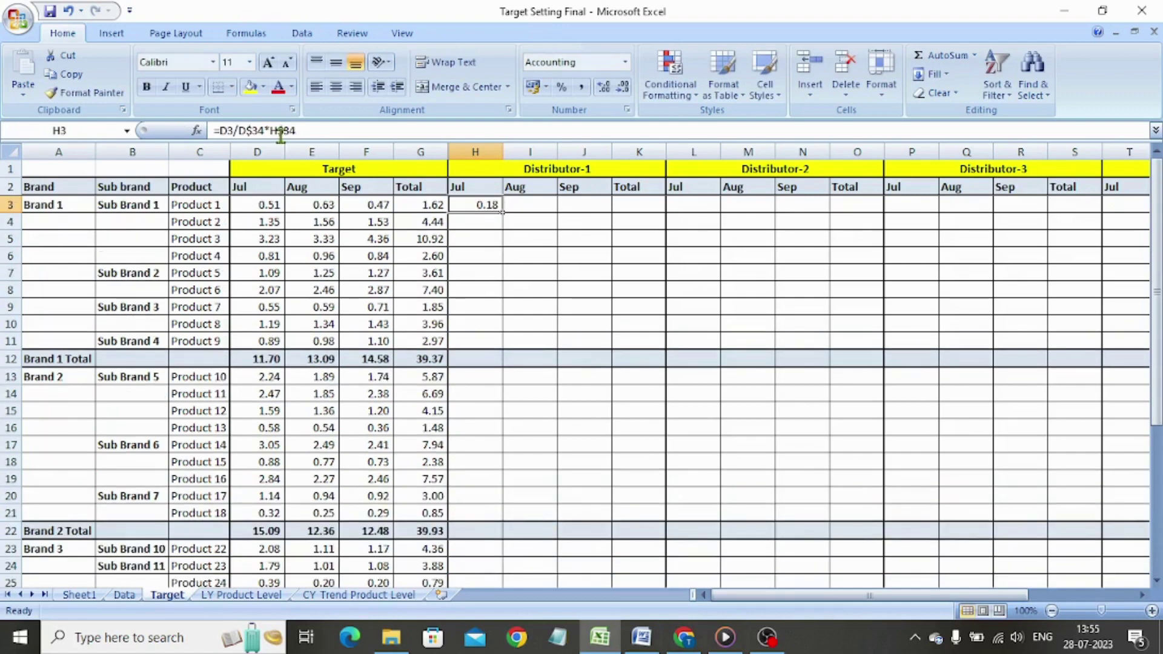
key("ctrl+c")
key("ctrl+shift+Down")
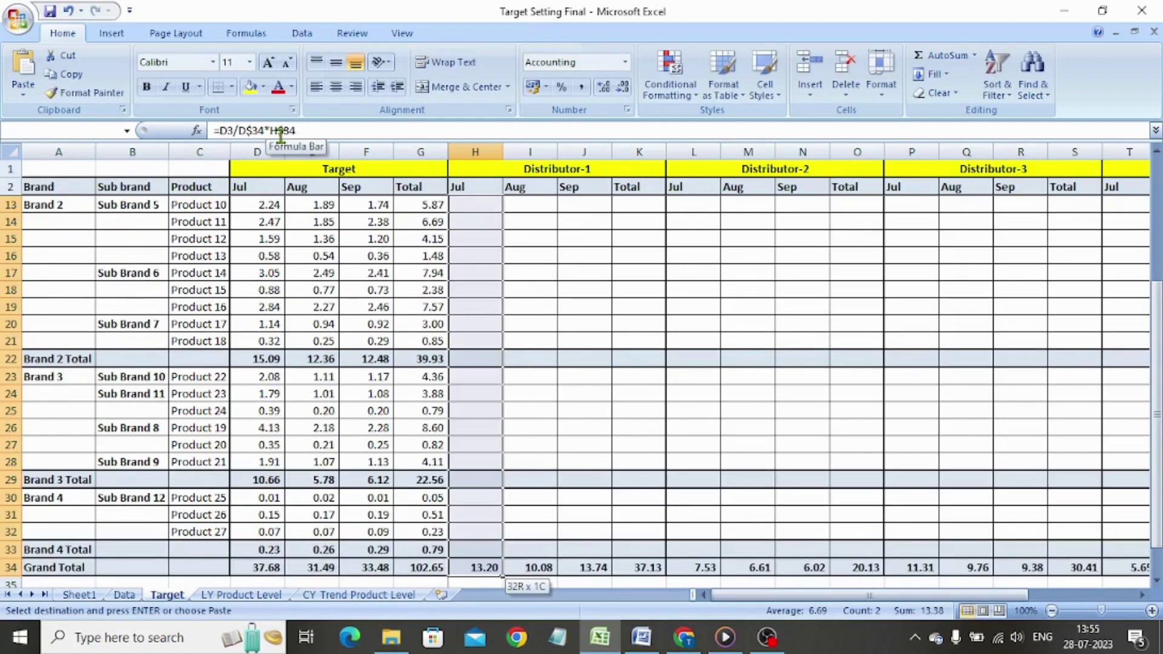
key("shift+Up")
key("alt+e")
key("s")
key("f")
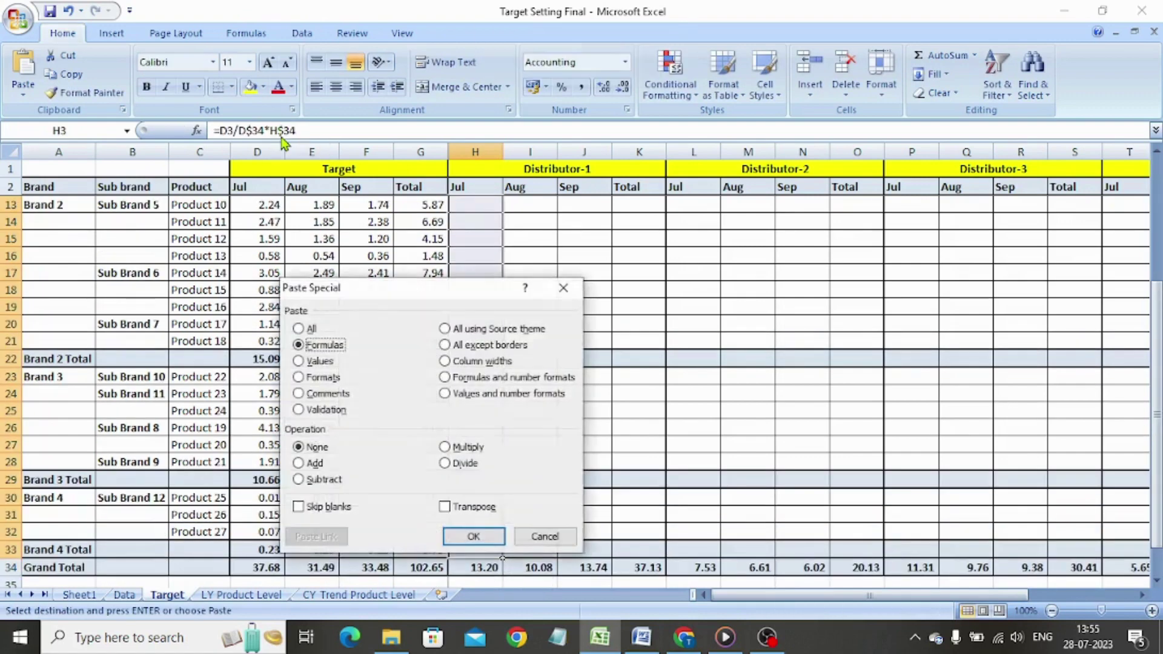
key("Return")
Copy the filled column H formulas into the other distributor columns L:W.
key("ctrl+c")
key("shift+Right")
key("shift+Right")
key("shift+Right")
key("shift+Right")
key("shift+Right")
key("shift+Right")
key("shift+Right")
key("shift+Right")
key("shift+Right")
key("shift+Right")
key("shift+Right")
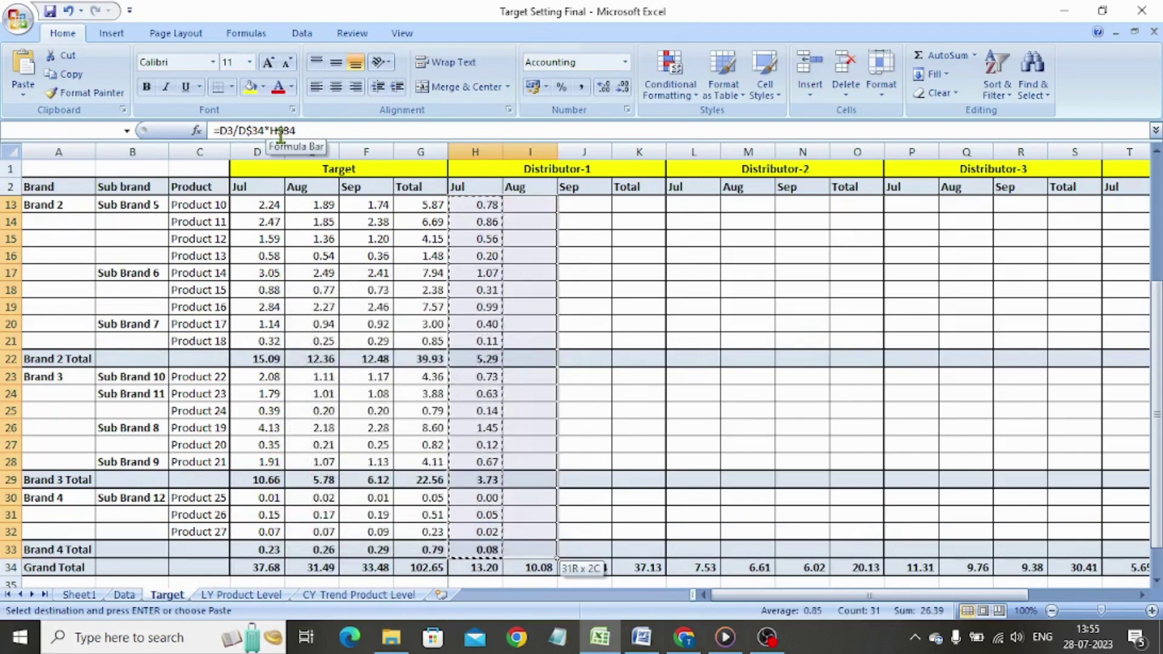
key("shift+Right")
key("shift+Right")
key("shift+Right")
key("shift+Right")
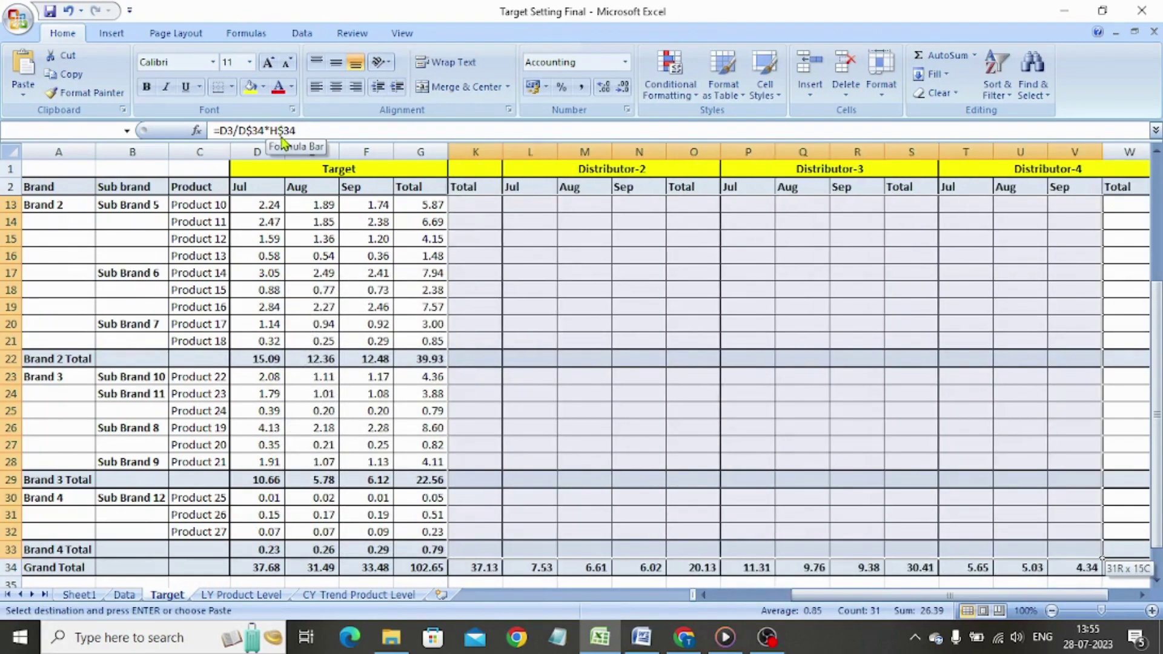
key("alt+e")
key("s")
key("f")
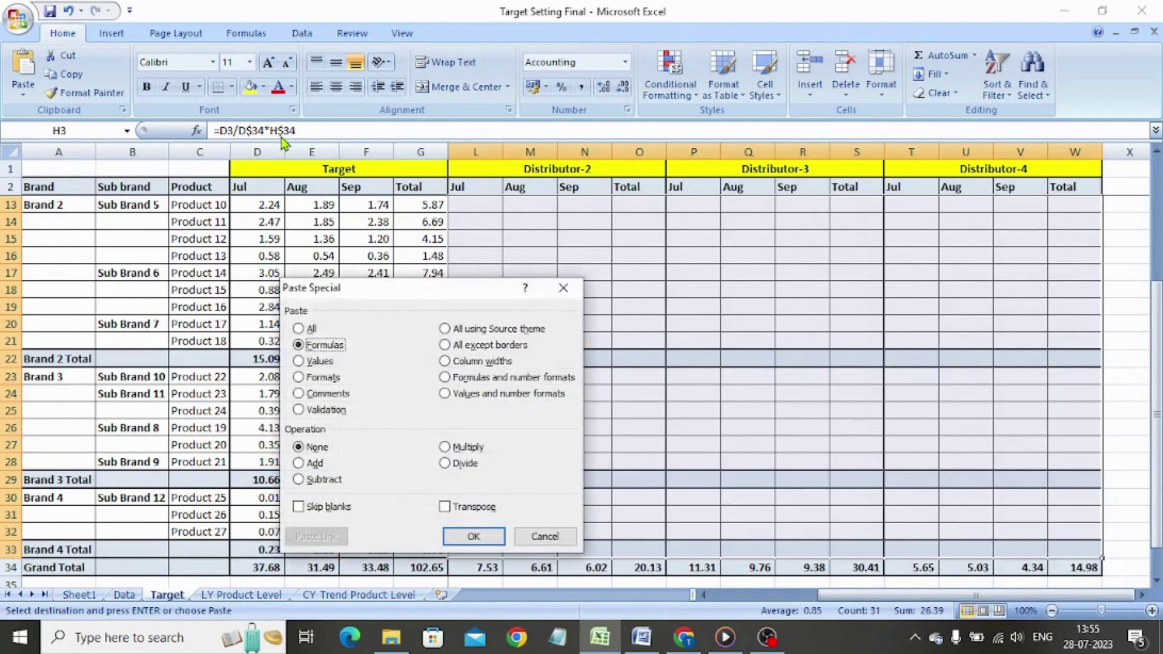
key("Return")
key("ctrl+Home")
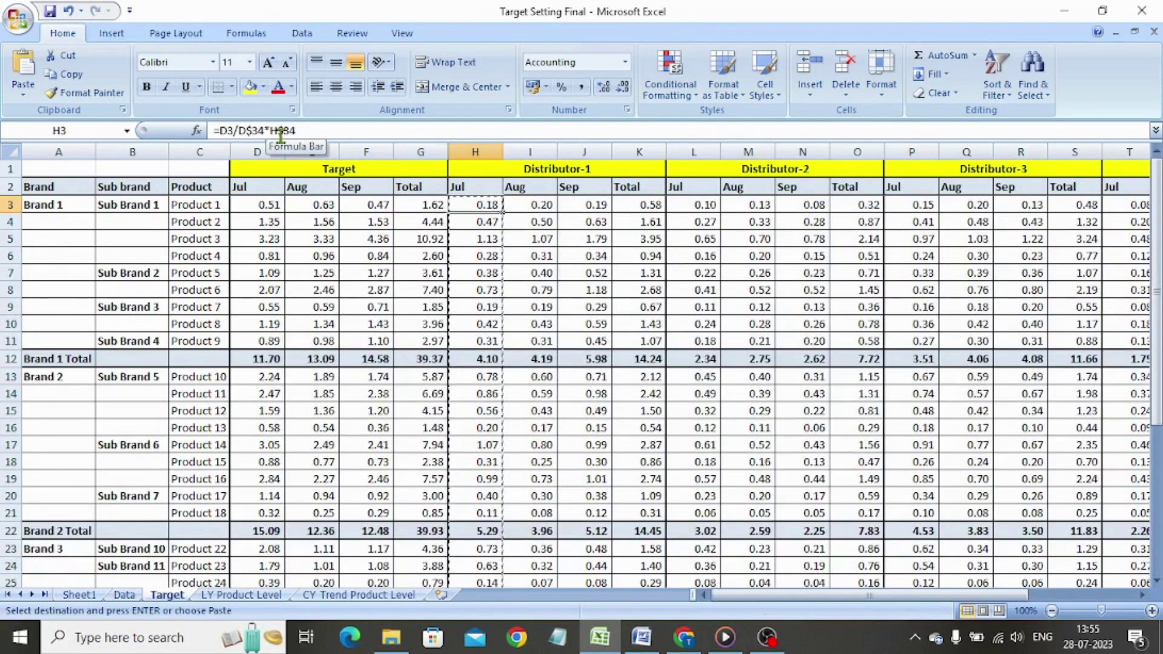
key("Left")
key("Right")
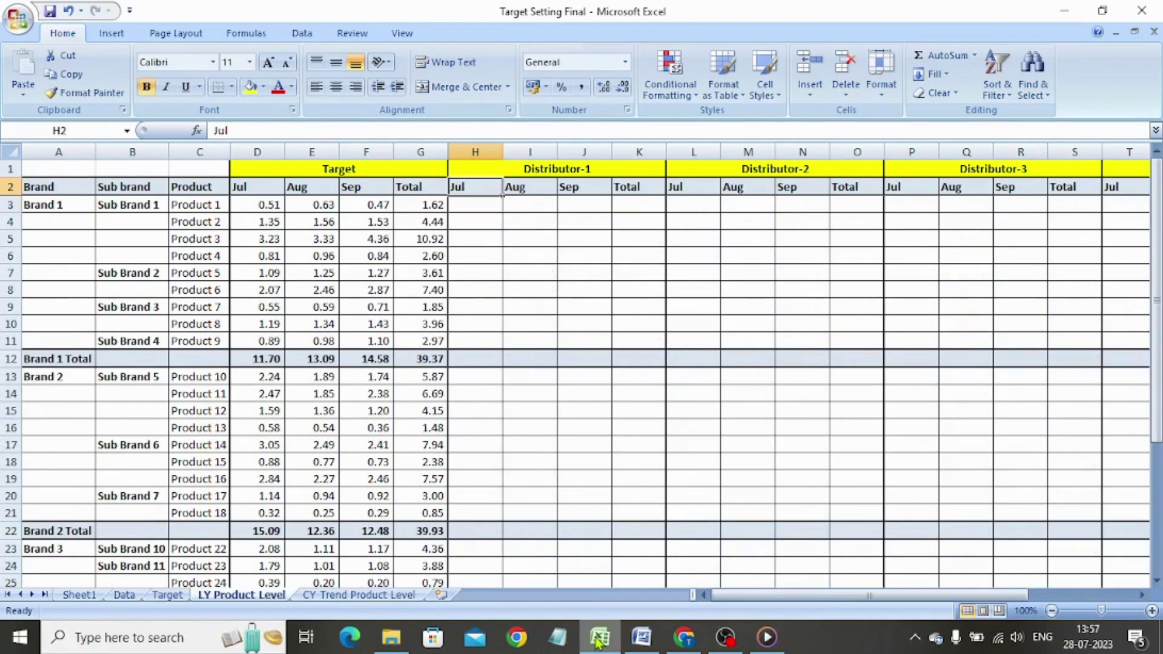
On Sheet1, move Disrtibutor to the report filter and add Brand, Sub brand and Product as rows.
key("ctrl+Page_Up")
key("ctrl+Page_Up")
key("ctrl+Page_Up")
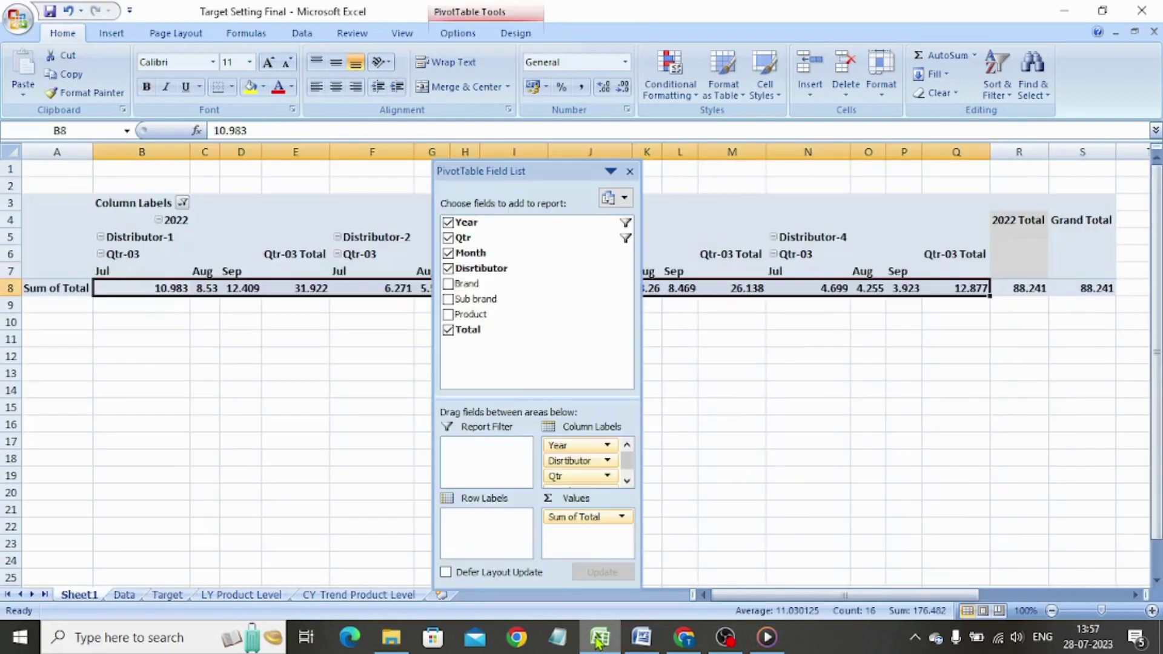
left_click_drag(573, 460, 510, 451)
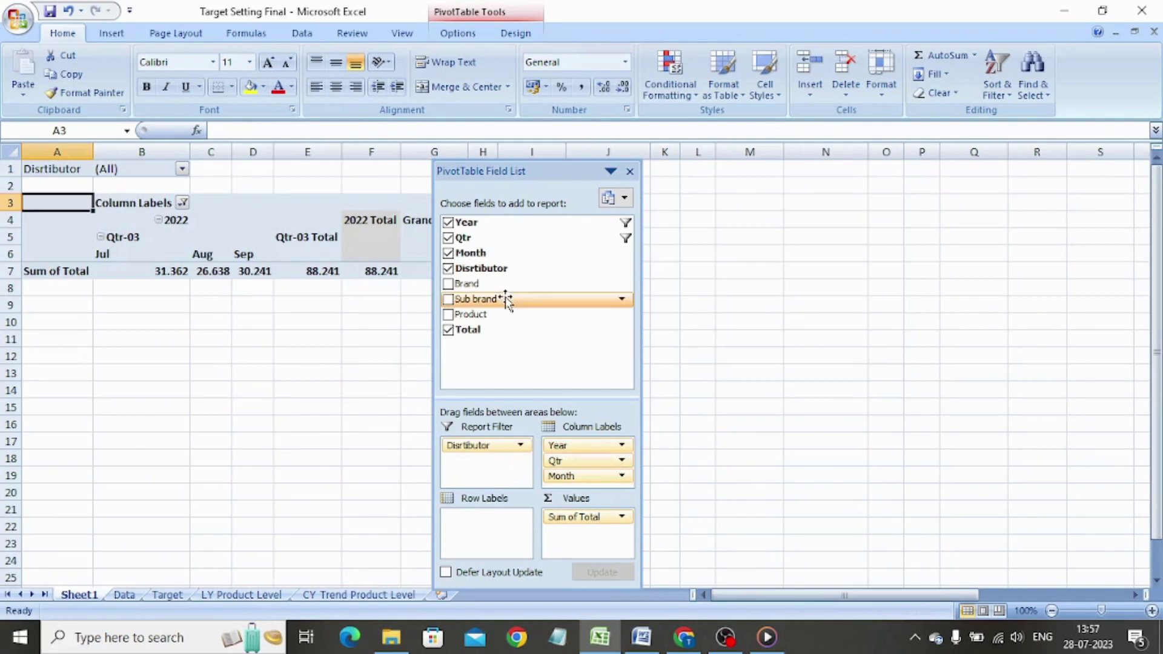
left_click_drag(505, 290, 483, 526)
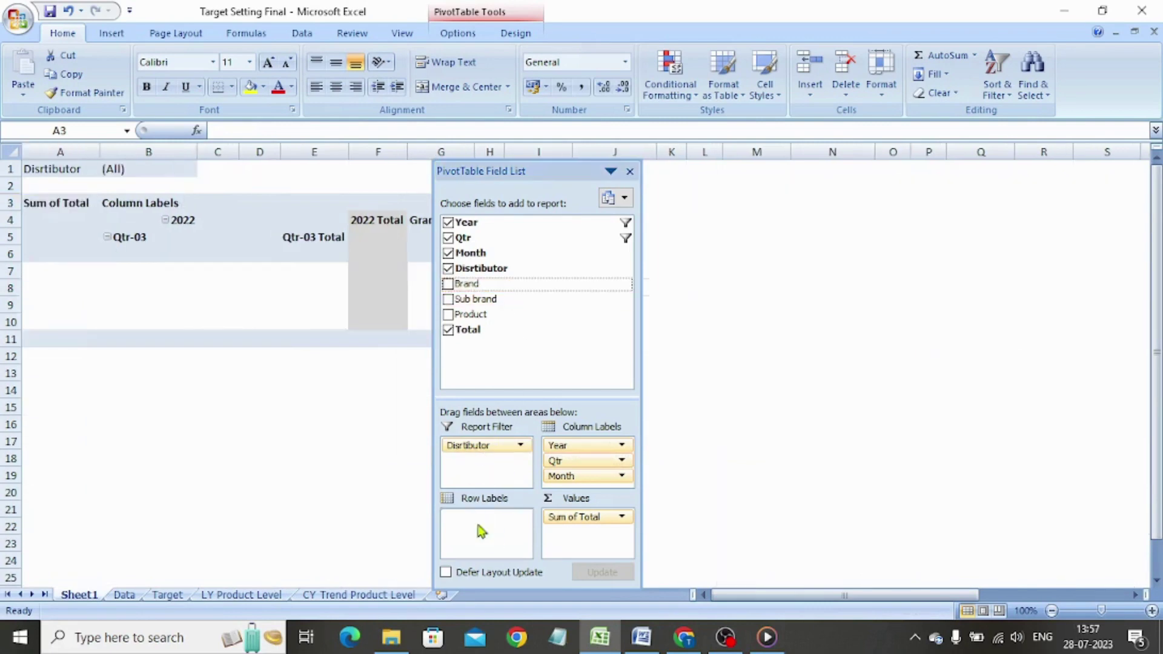
left_click_drag(488, 300, 485, 536)
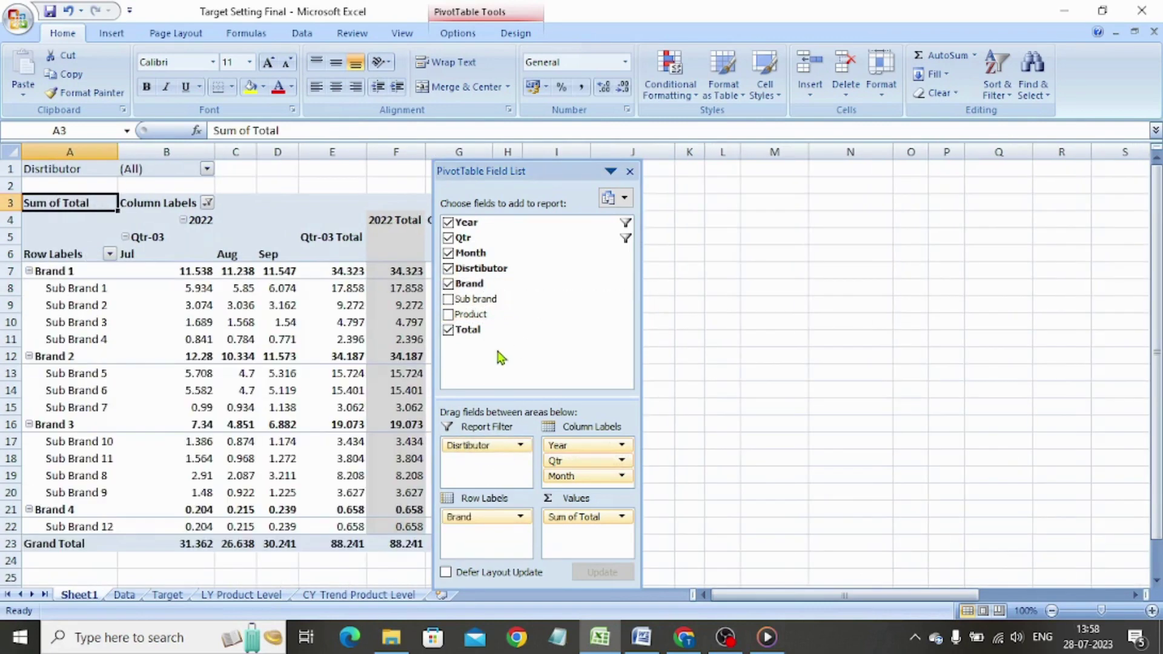
left_click_drag(488, 321, 488, 548)
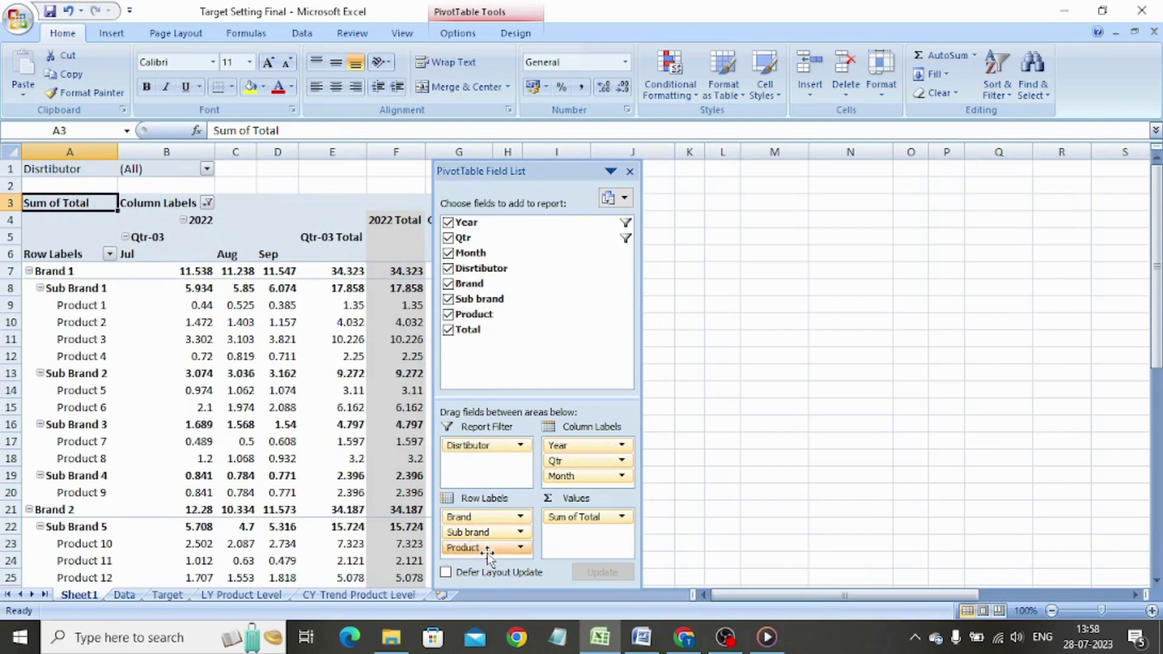
Show the pivot in tabular form, remove Sub brand subtotals, and select the header row from Sep to Brand.
left_click(516, 33)
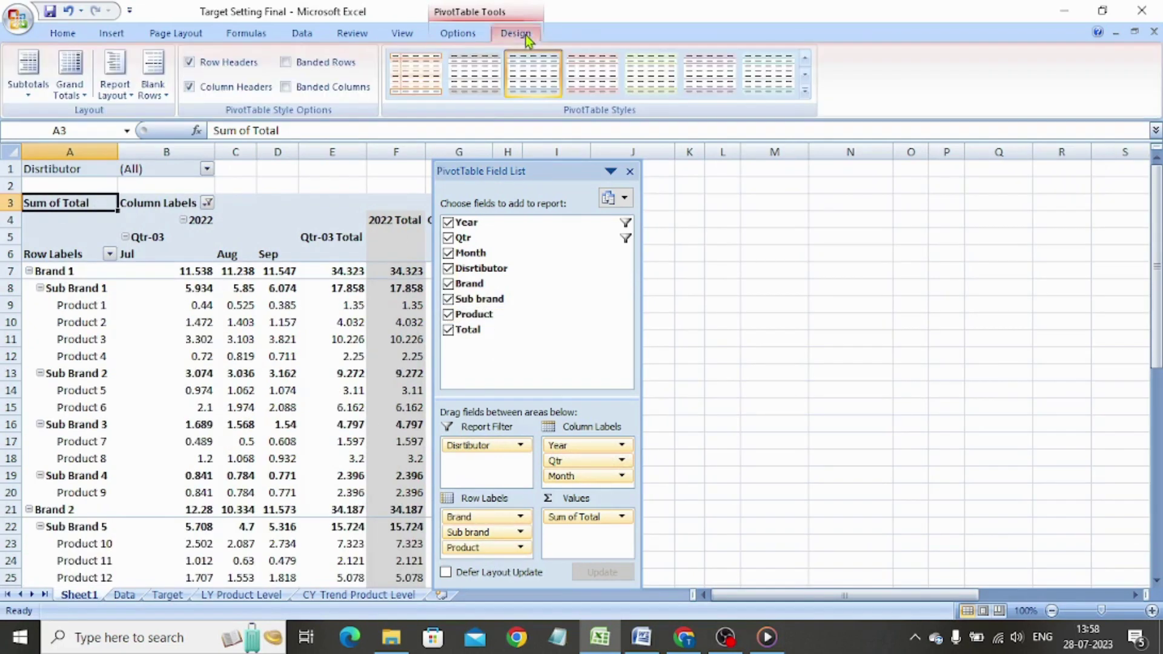
left_click(116, 84)
left_click(157, 197)
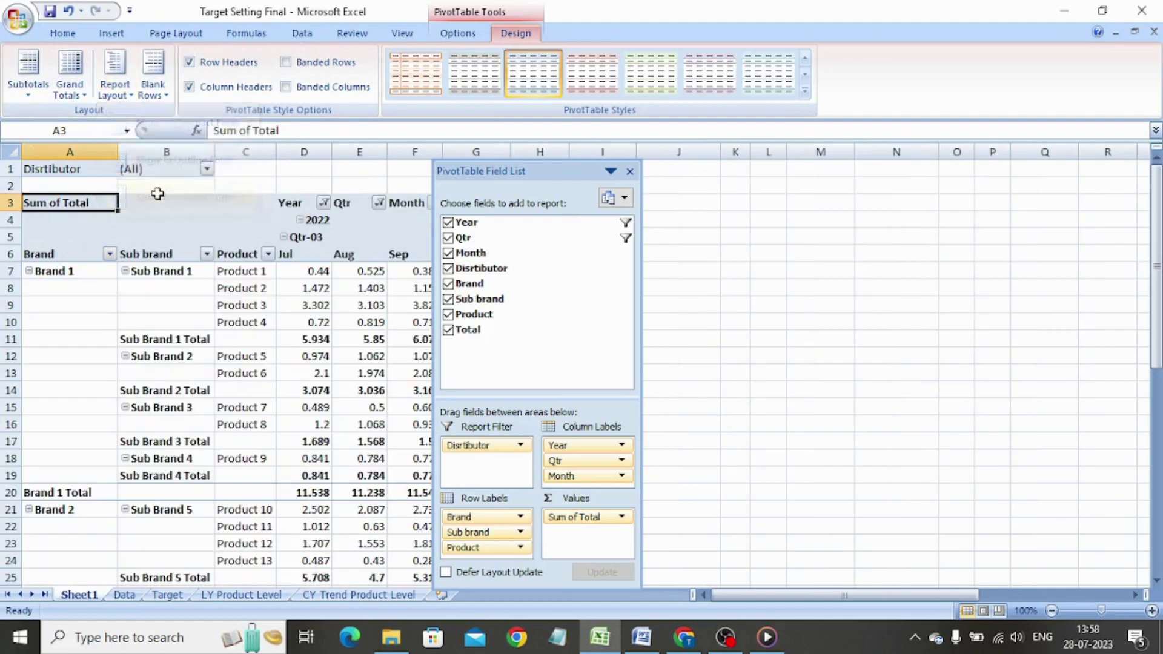
left_click(165, 253)
right_click(166, 254)
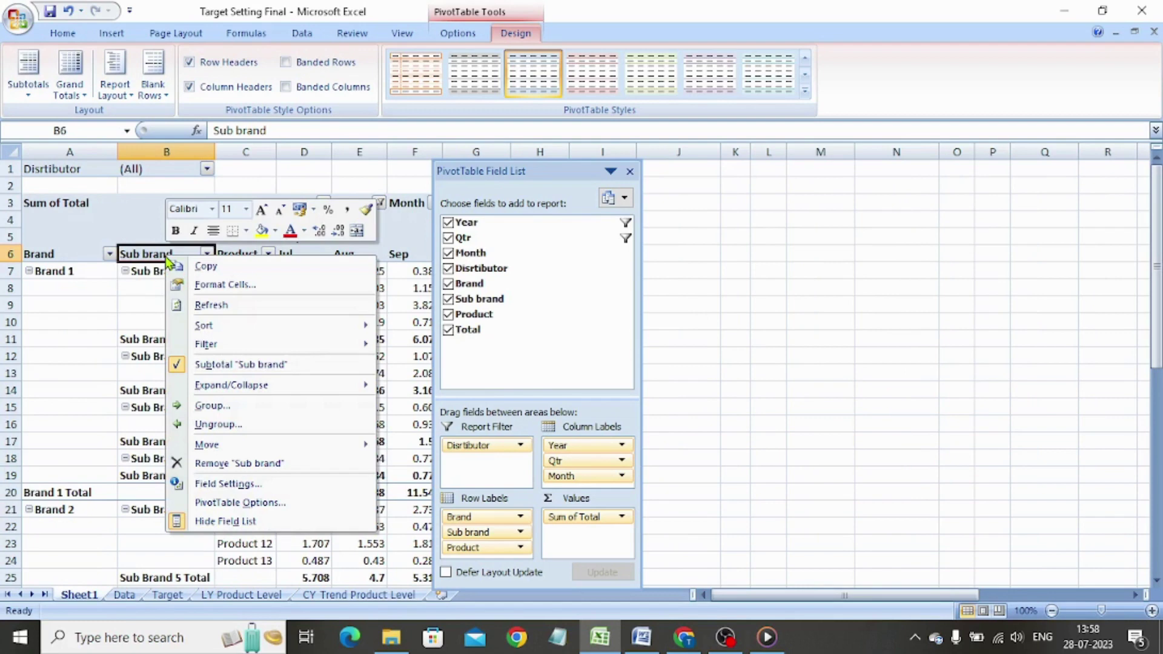
left_click(215, 363)
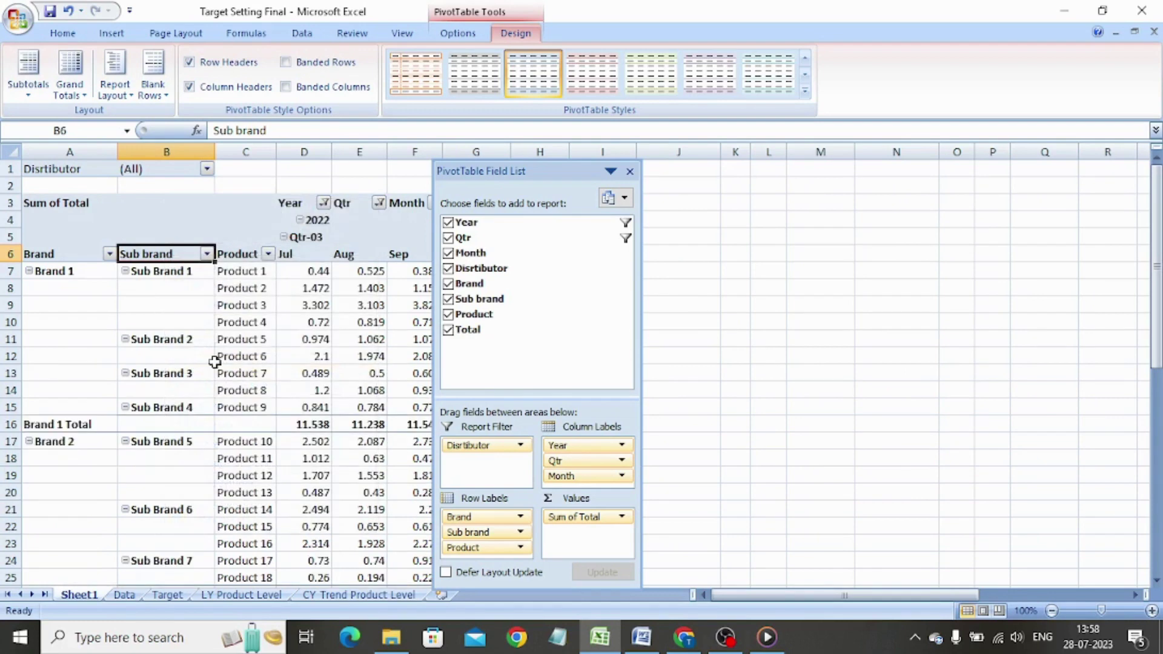
left_click(410, 258)
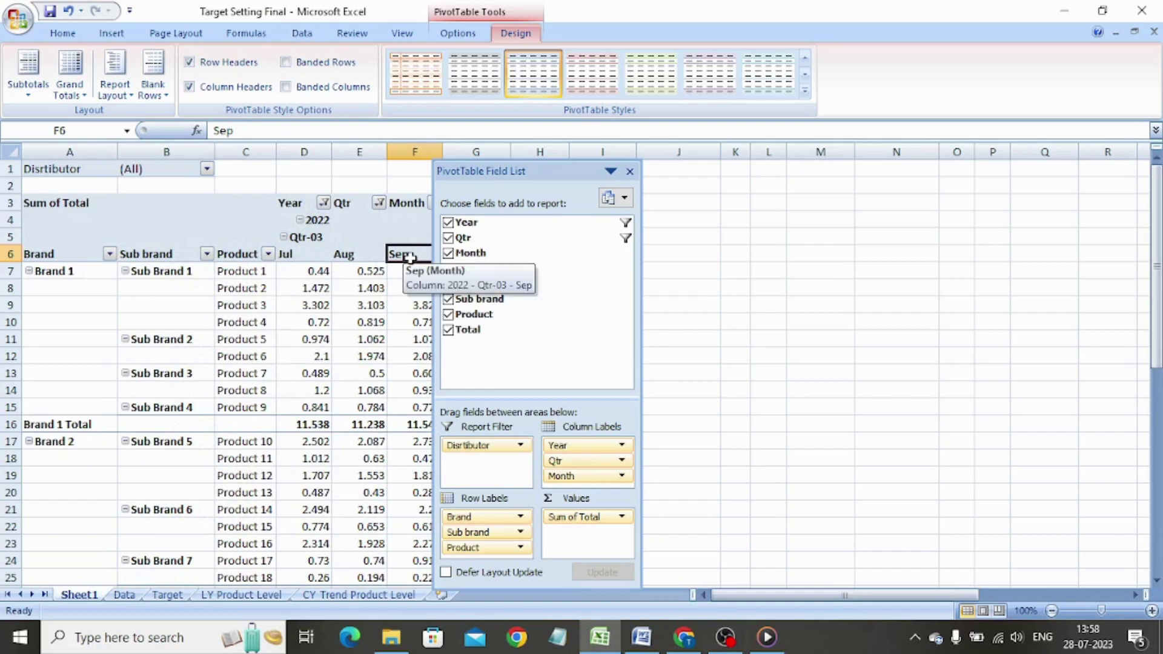
key("shift+Home")
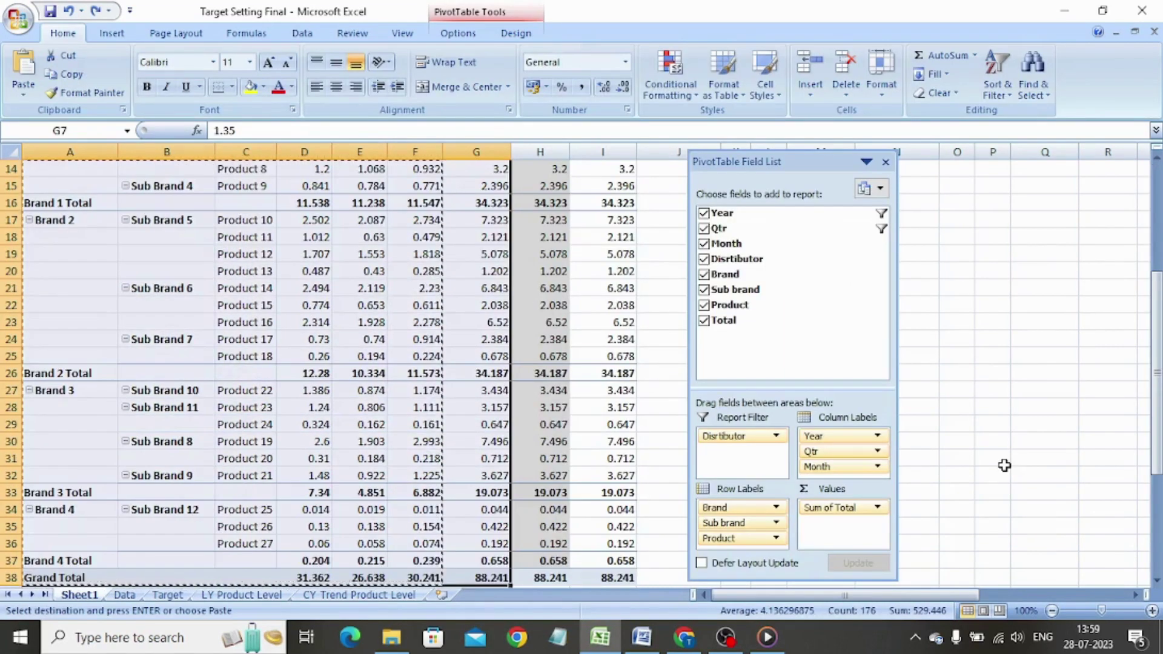
Copy the tabular pivot and glance at the Target and LY Product Level sheets.
key("ctrl+c")
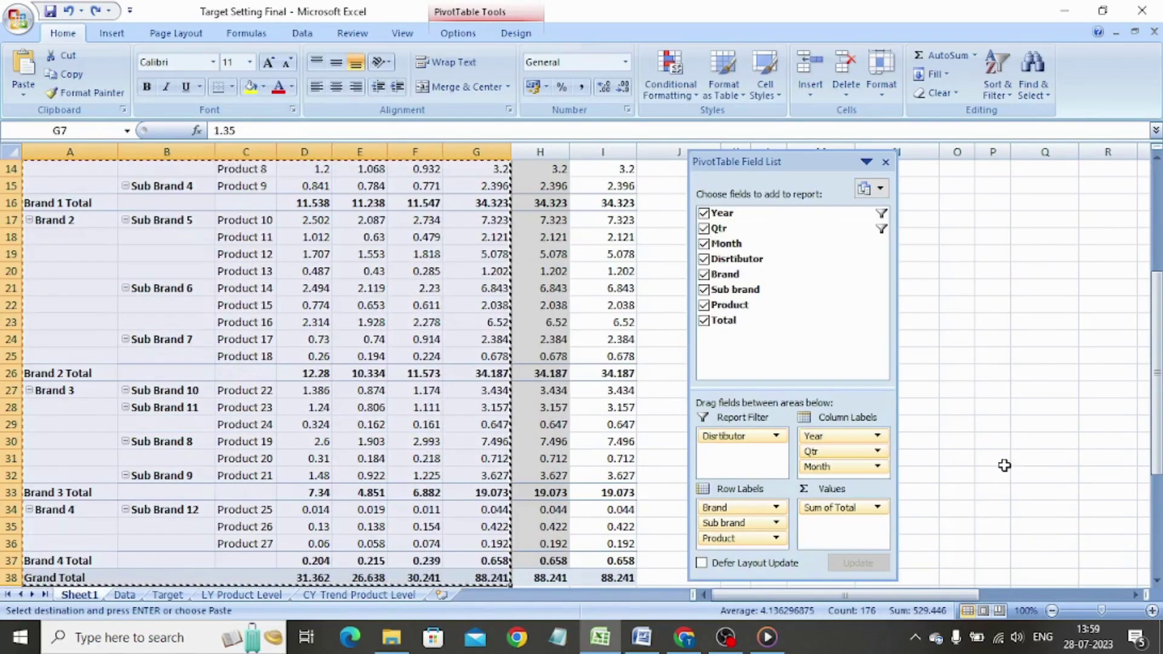
key("ctrl+Page_Down")
key("ctrl+Page_Down")
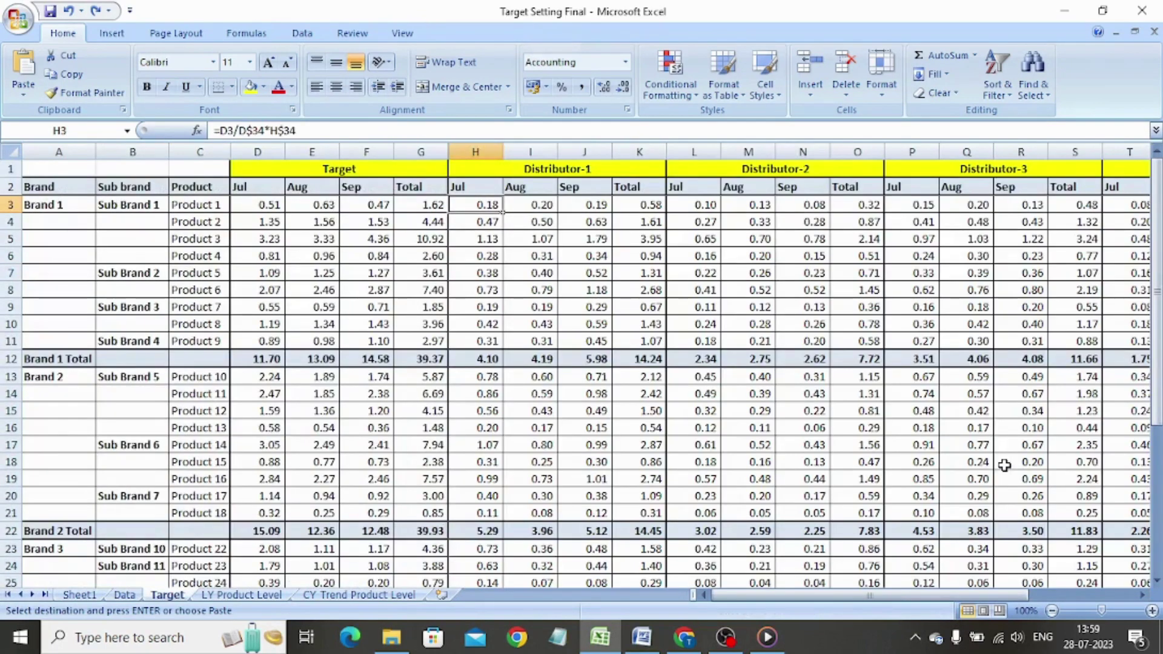
key("ctrl+Page_Down")
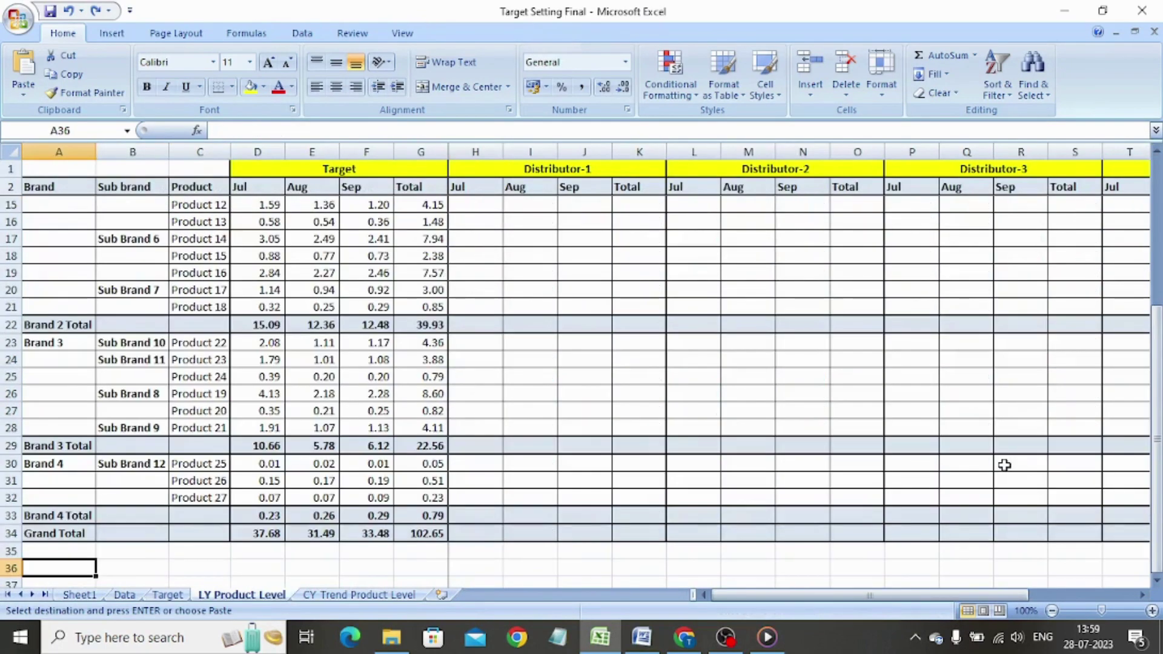
key("ctrl+Page_Up")
key("ctrl+Page_Up")
key("ctrl+Page_Up")
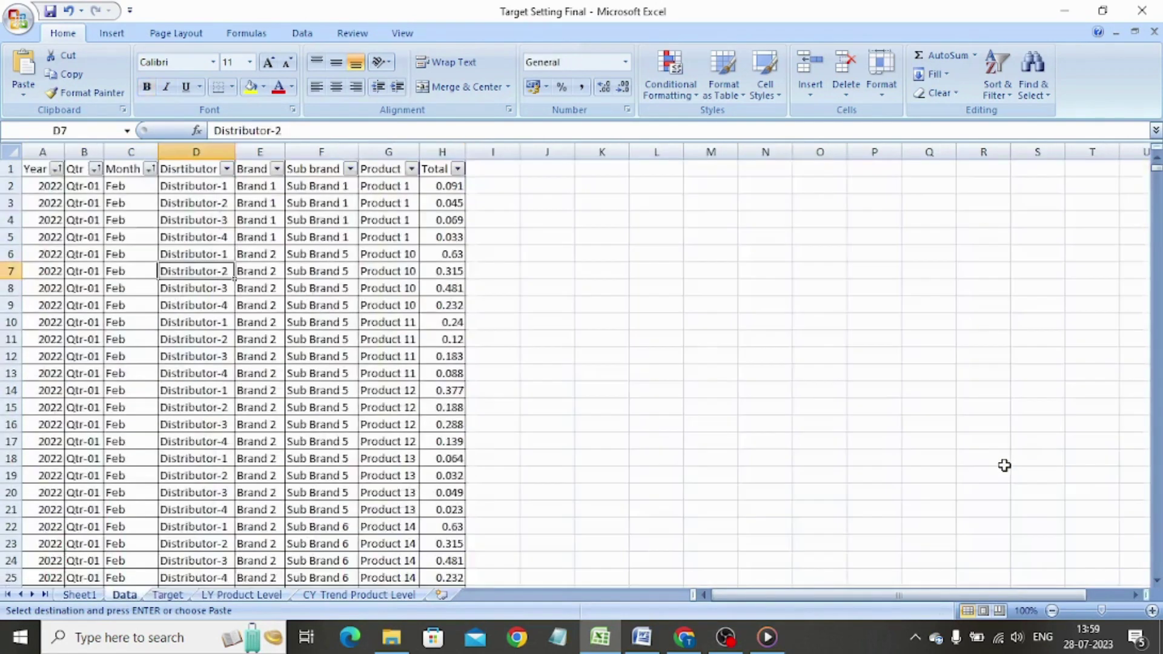
key("Up")
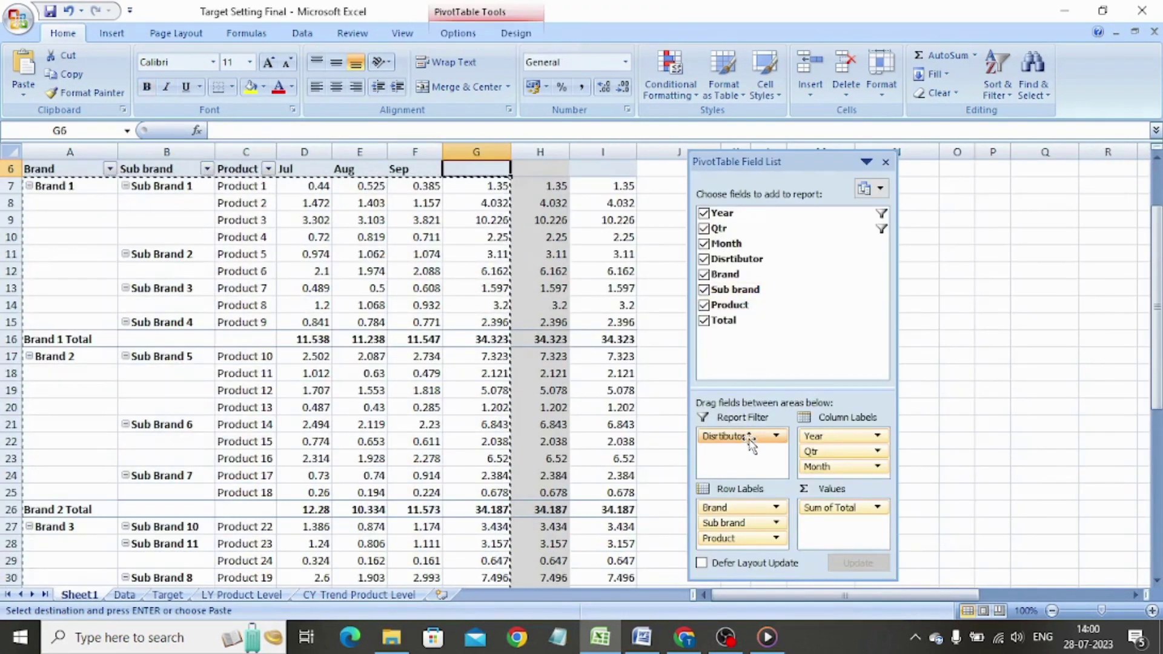
Spread Distributor across the pivot columns and select the values from D8 to the last row.
left_click_drag(742, 436, 844, 451)
left_click(312, 237)
key("shift+Right")
key("shift+Right")
key("shift+Right")
key("shift+Right")
key("shift+Right")
key("shift+Right")
key("shift+Right")
key("shift+Right")
key("shift+Right")
key("shift+Right")
key("shift+Right")
key("shift+Right")
key("shift+Right")
key("shift+Right")
key("shift+Right")
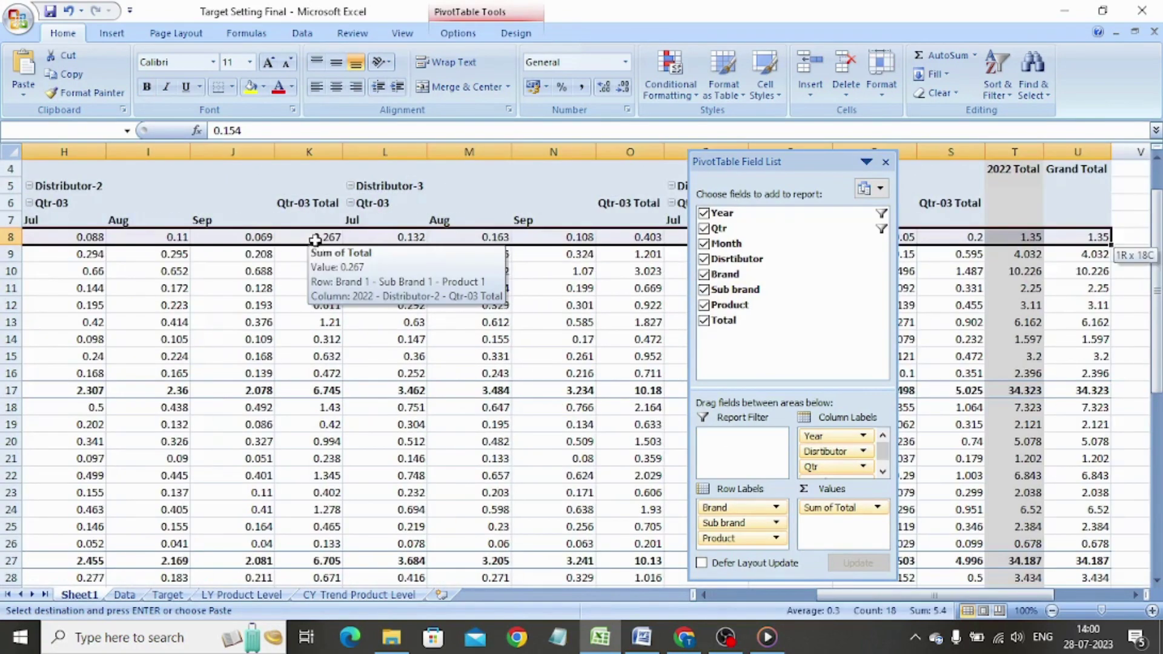
key("ctrl+shift+Down")
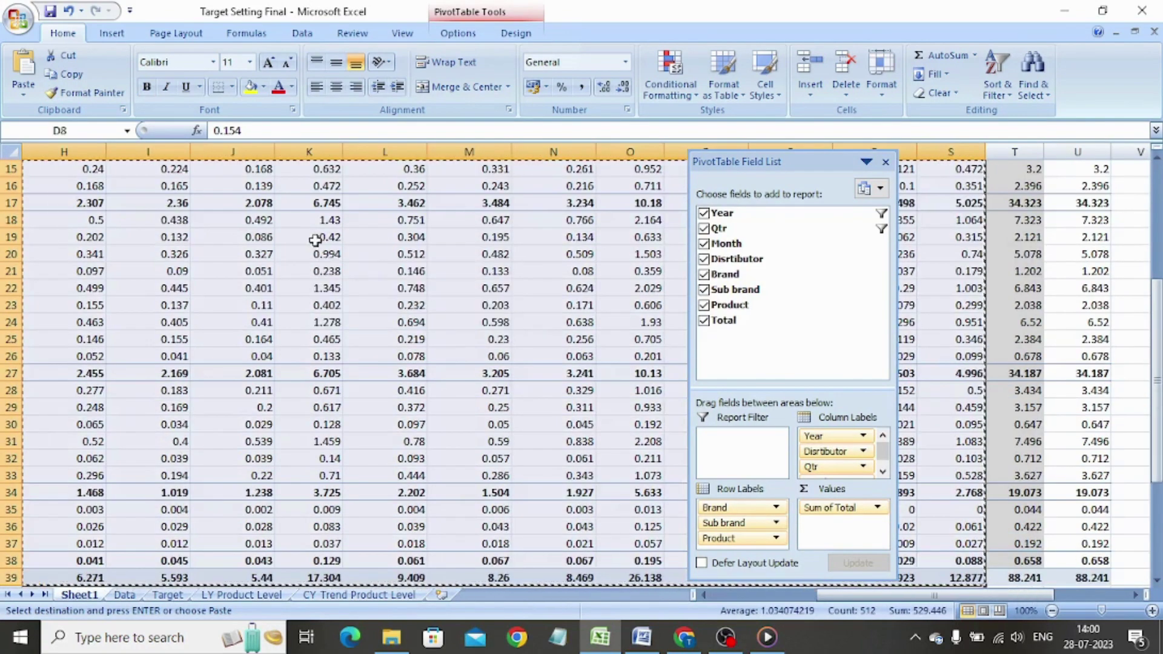
key("ctrl+Page_Down")
key("ctrl+Page_Down")
key("ctrl+Page_Down")
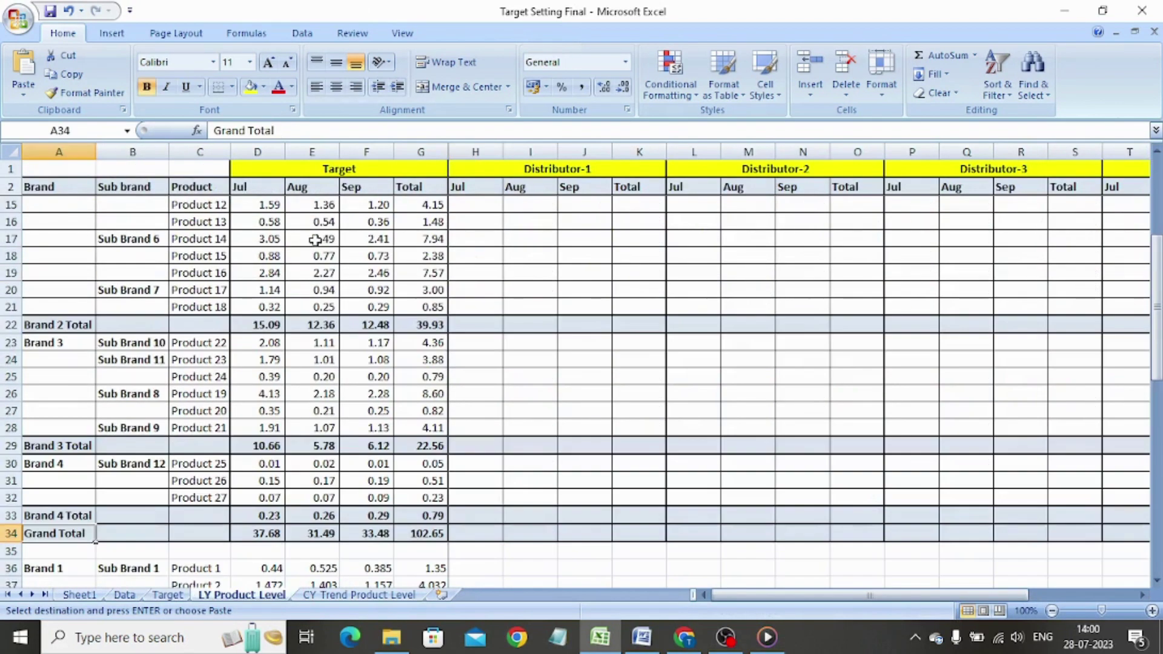
Paste the distributor-wise pivot figures at H36 on LY Product Level.
key("Right")
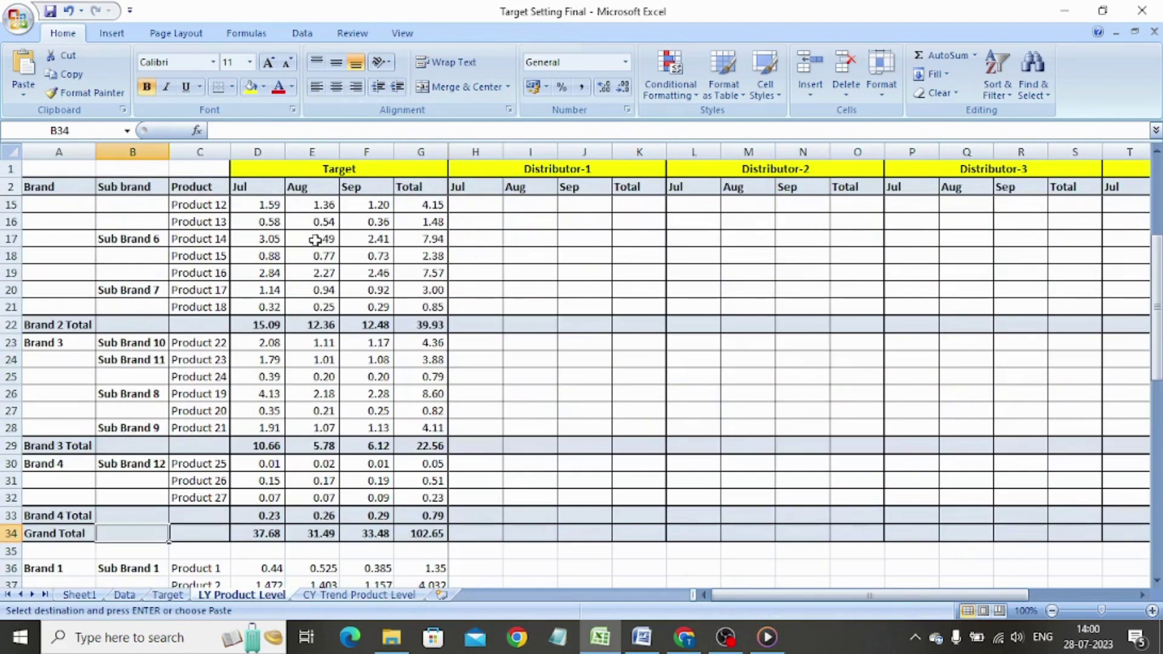
left_click(479, 571)
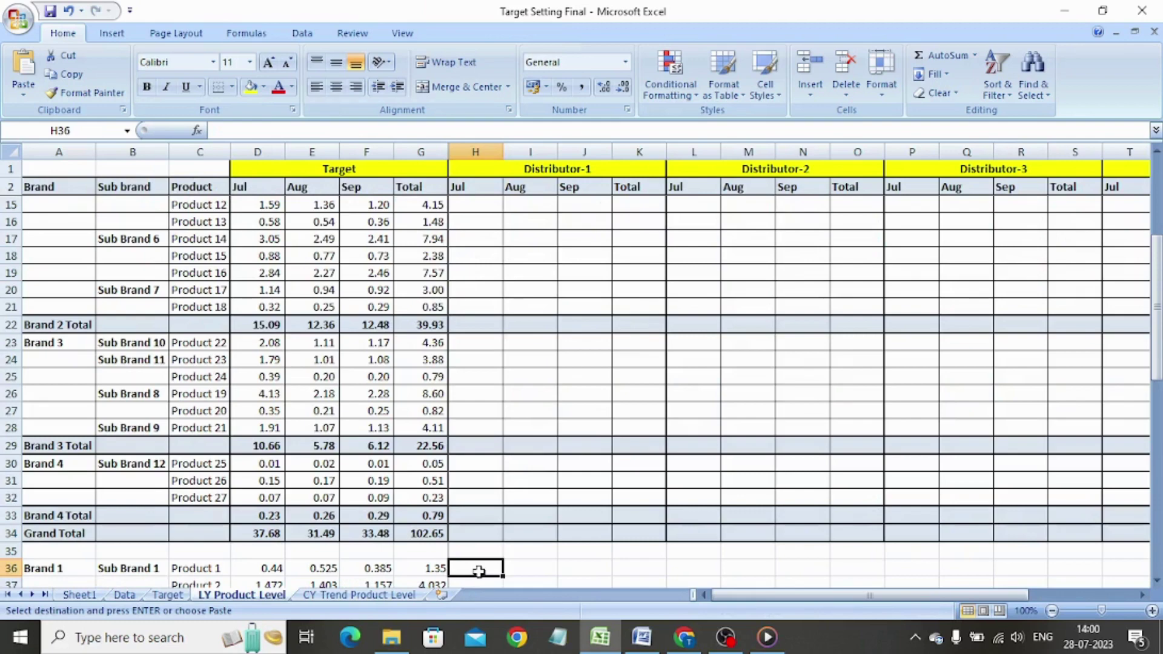
key("Return")
Enter =D3/D36*H36 in H3, giving Distributor-1's Product 1 July share of 0.18.
key("ctrl+Up")
key("Down")
type("=")
key("Left")
key("Left")
key("Left")
key("Left")
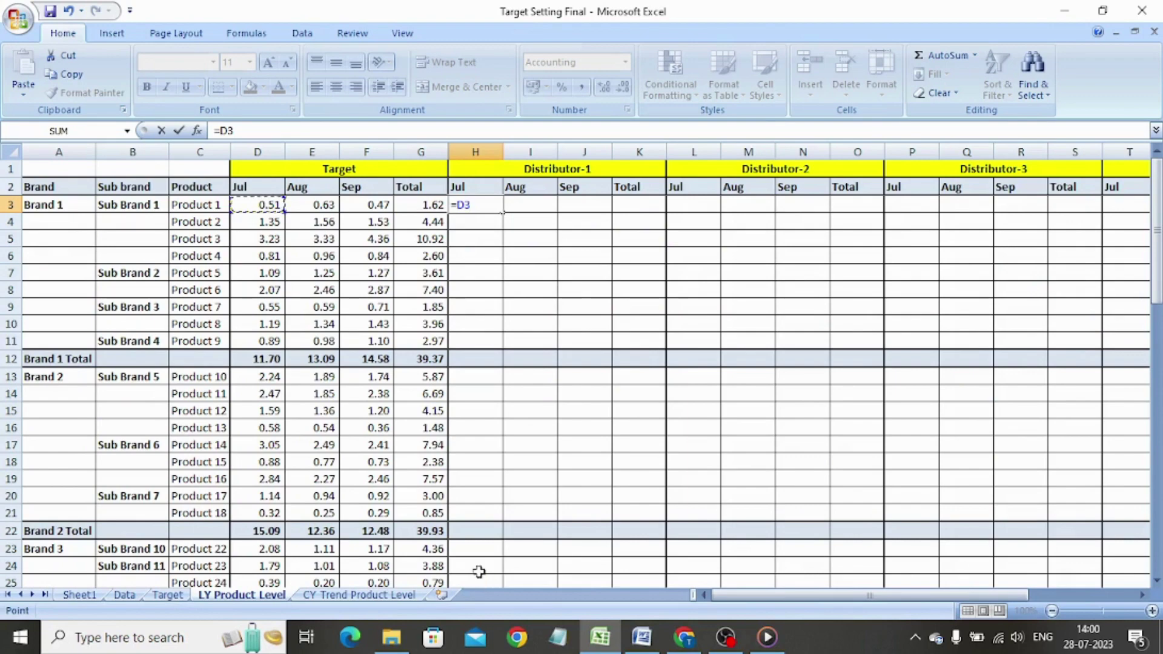
type("/")
key("Left")
key("Left")
key("Left")
key("Left")
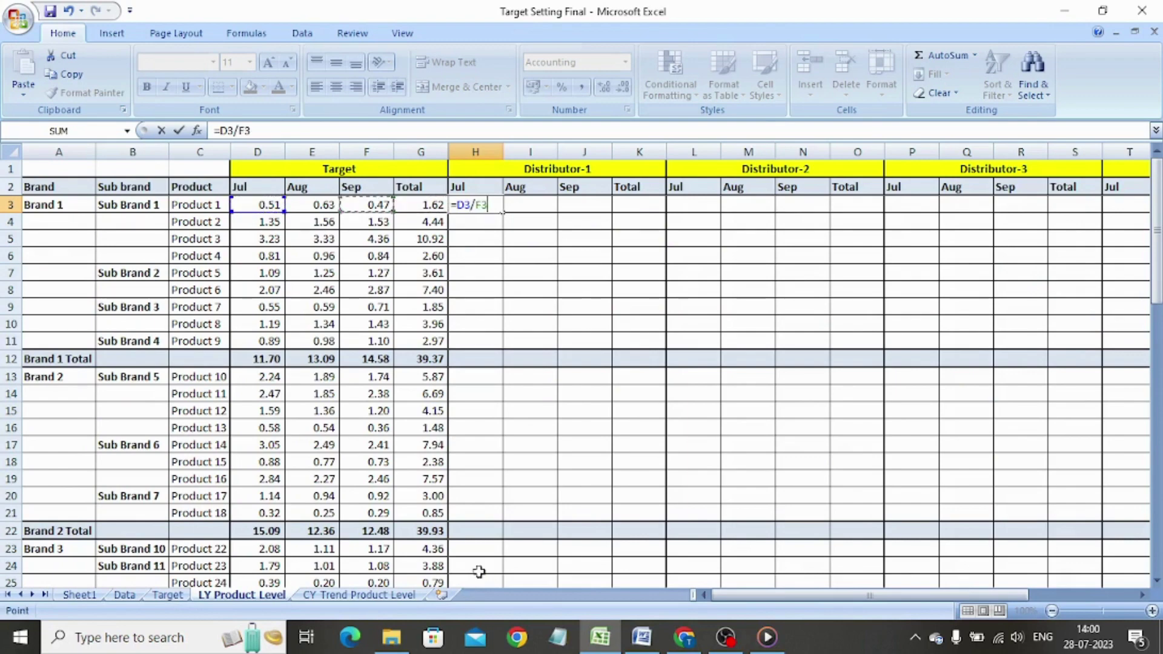
key("ctrl+Down")
key("ctrl+Down")
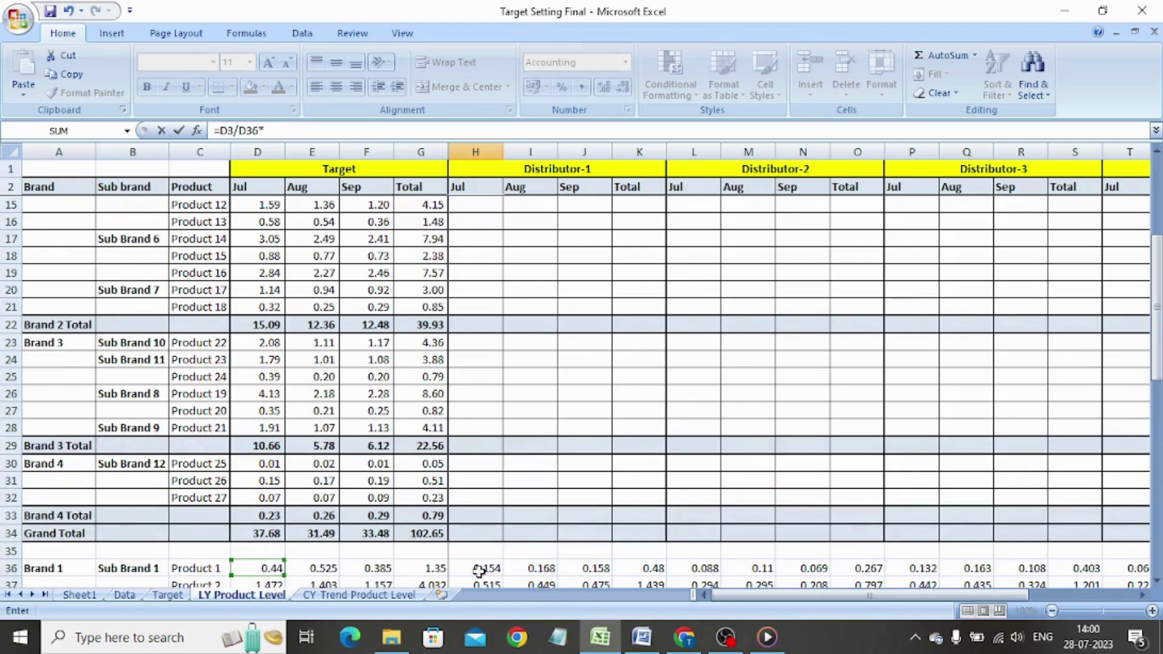
left_click(478, 571)
key("ctrl+Return")
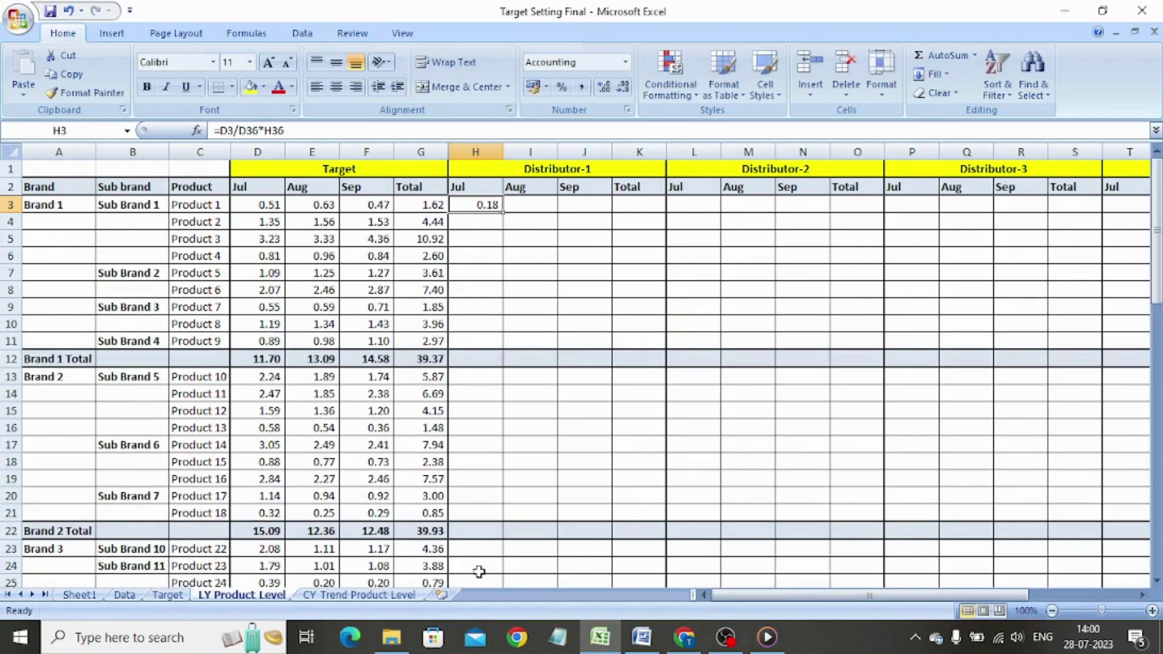
Paste the H3 share formula down Distributor-1's July column to row 34 as formulas only.
key("ctrl+c")
scroll(479, 571, "down", 4)
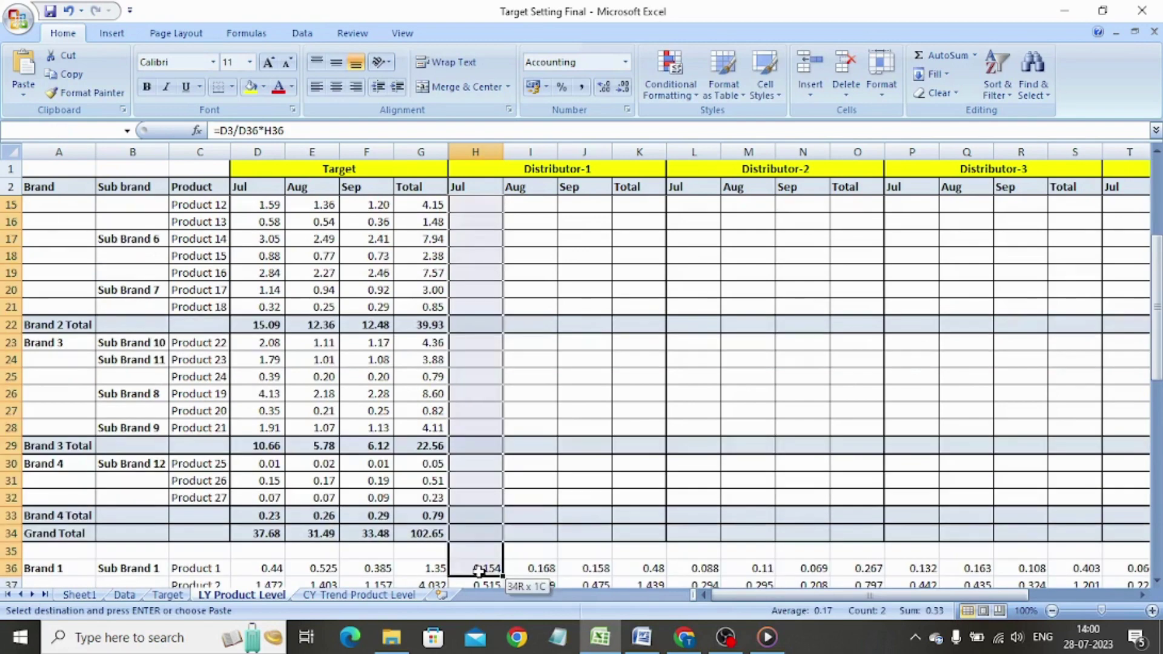
left_click(478, 570, "shift")
key("alt+e")
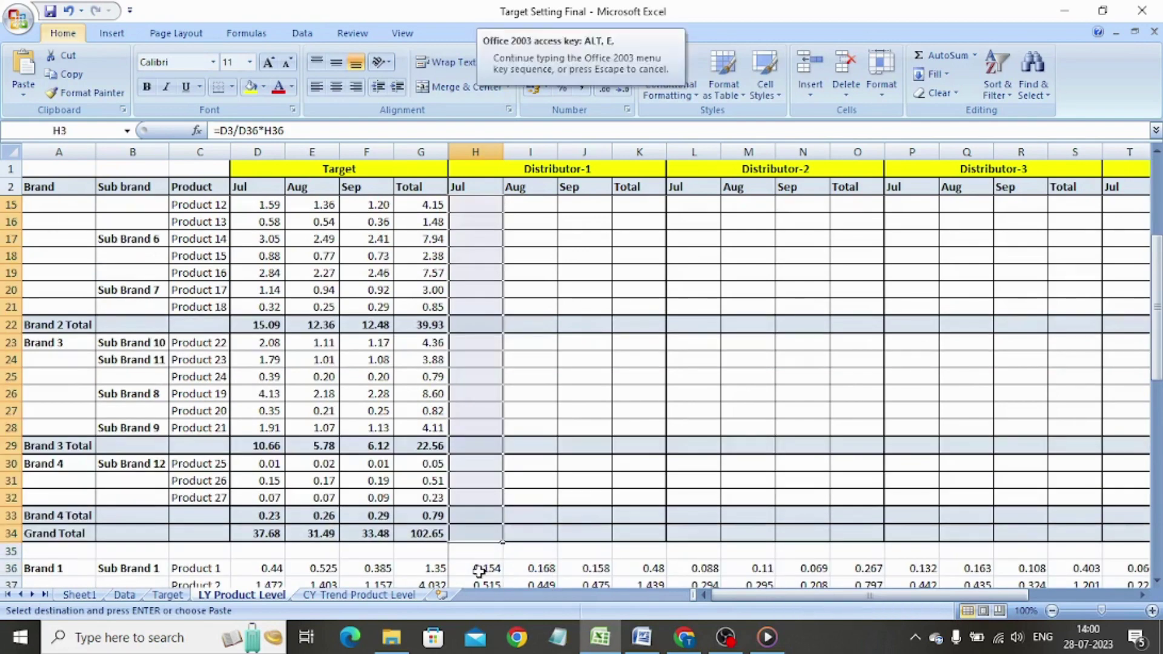
key("s")
key("Return")
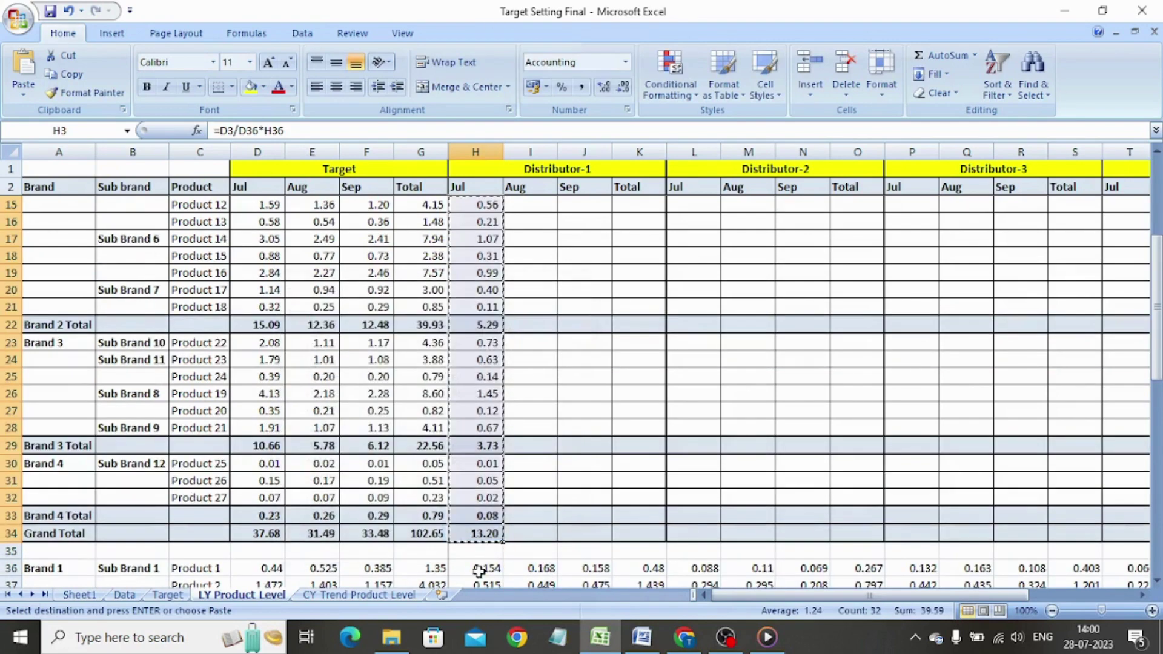
Paste the formula into the remaining distributor columns, giving Distributor-1's Brand 1 a 14.19 total.
left_click_drag(502, 542, 1102, 543)
key("Escape")
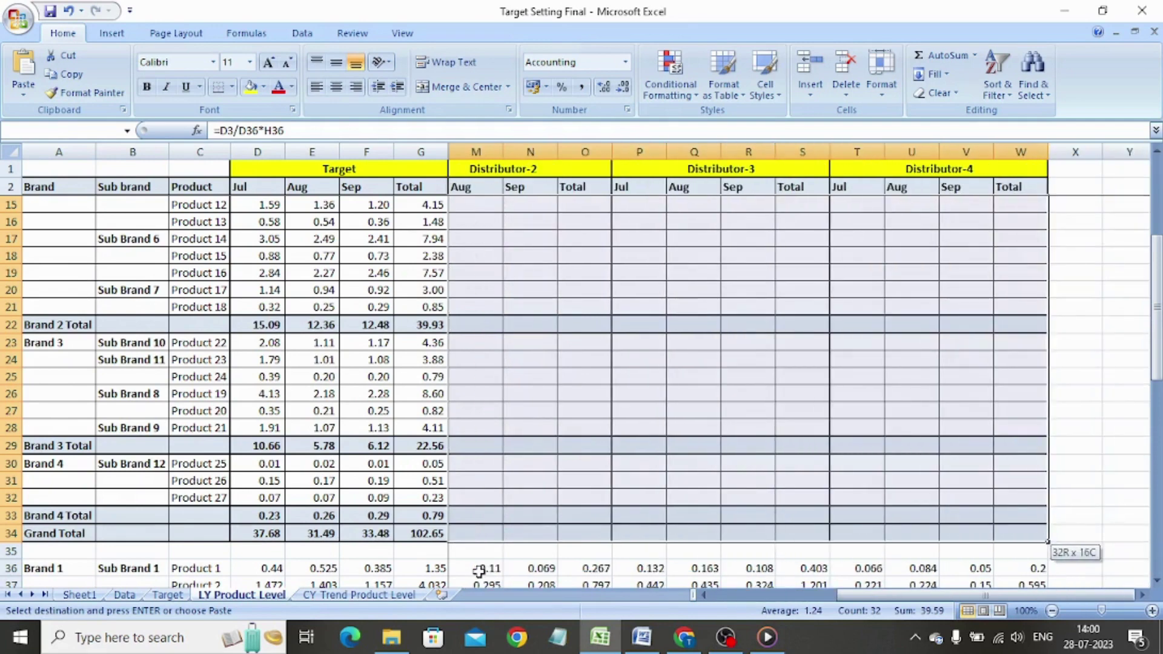
key("alt+e")
key("s")
key("Return")
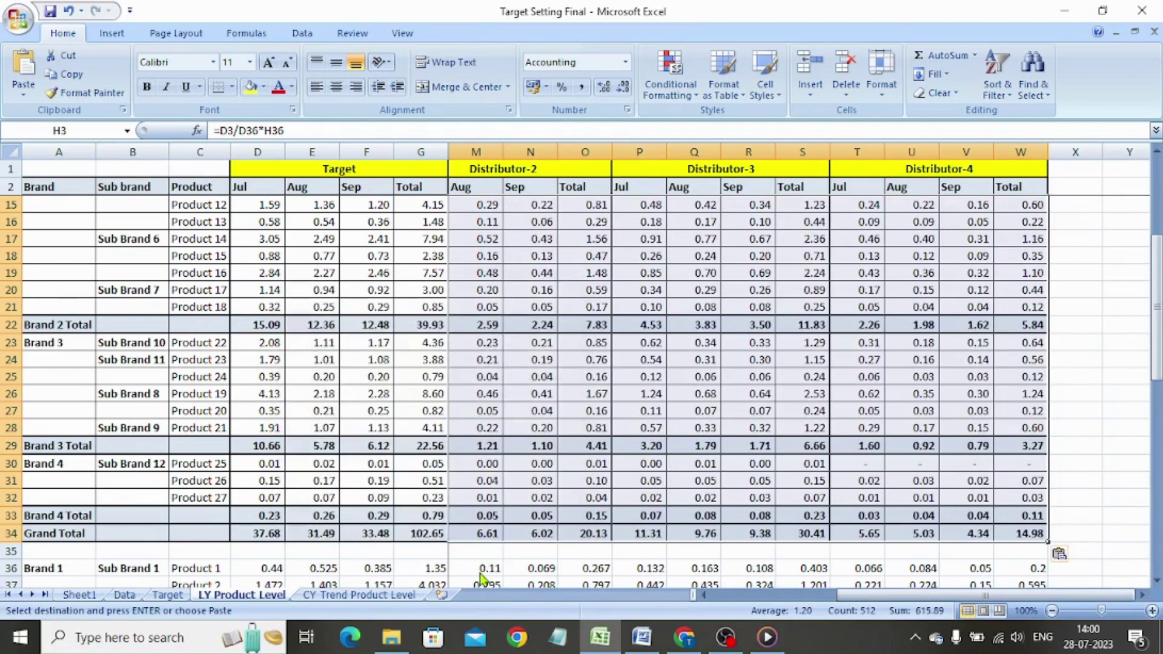
key("ctrl+Up")
key("Down")
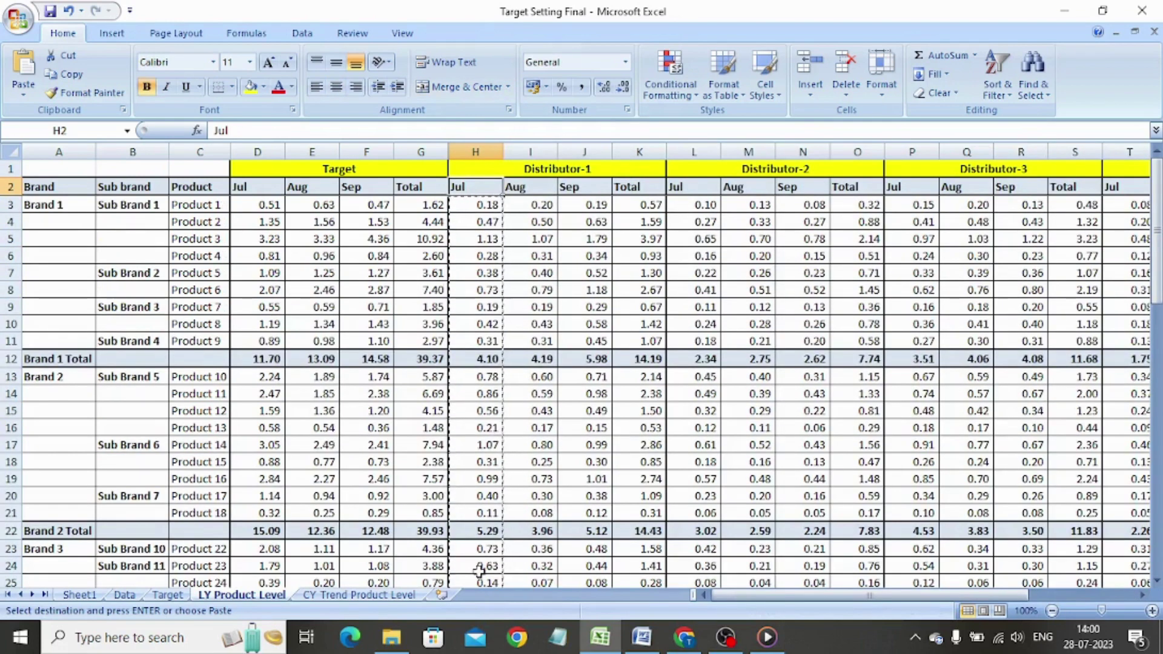
Move Distributor back to the Sheet1 pivot's report filter, showing Brand 1 totalling 34.323.
key("ctrl+Page_Up")
key("ctrl+Page_Up")
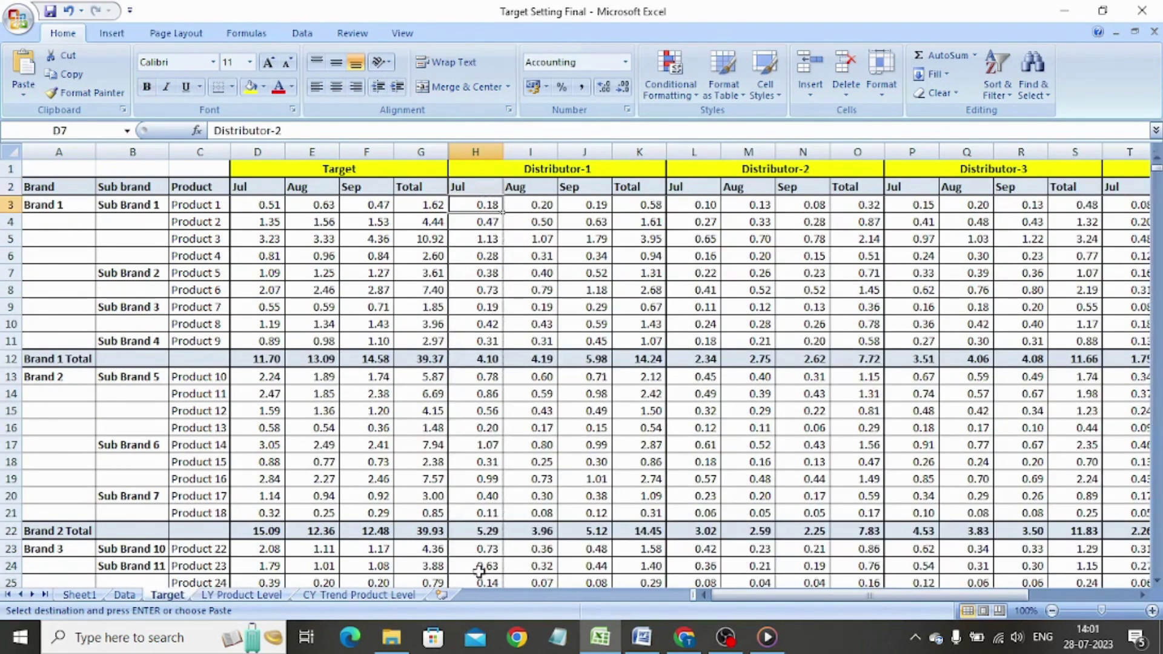
key("ctrl+Page_Up")
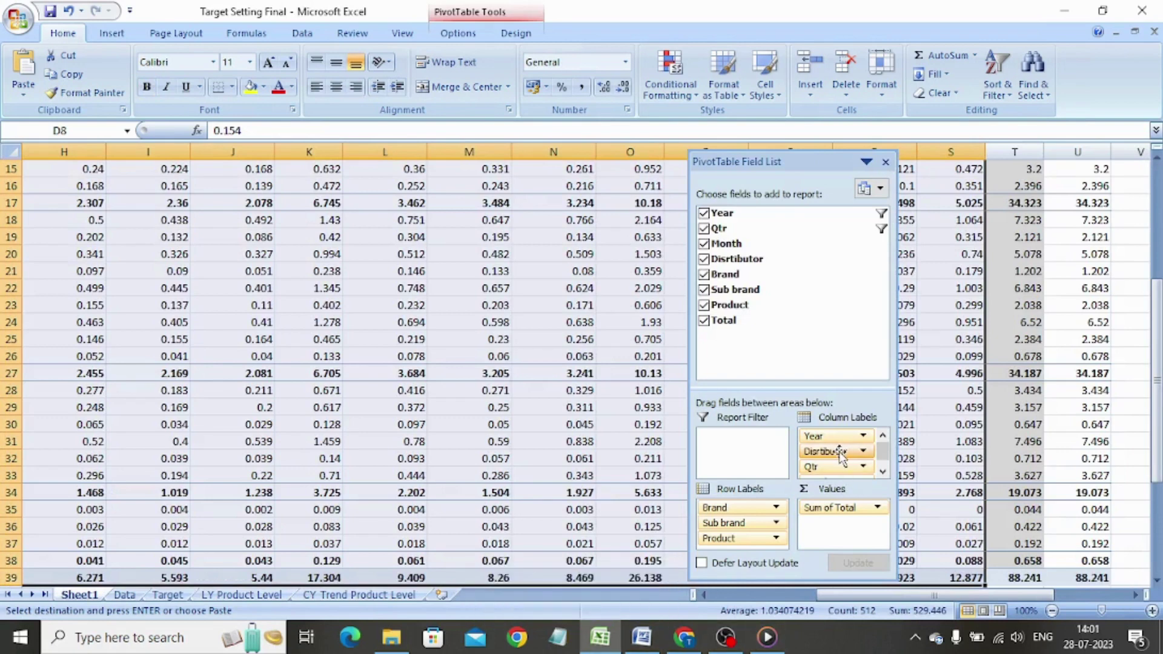
left_click_drag(839, 451, 742, 448)
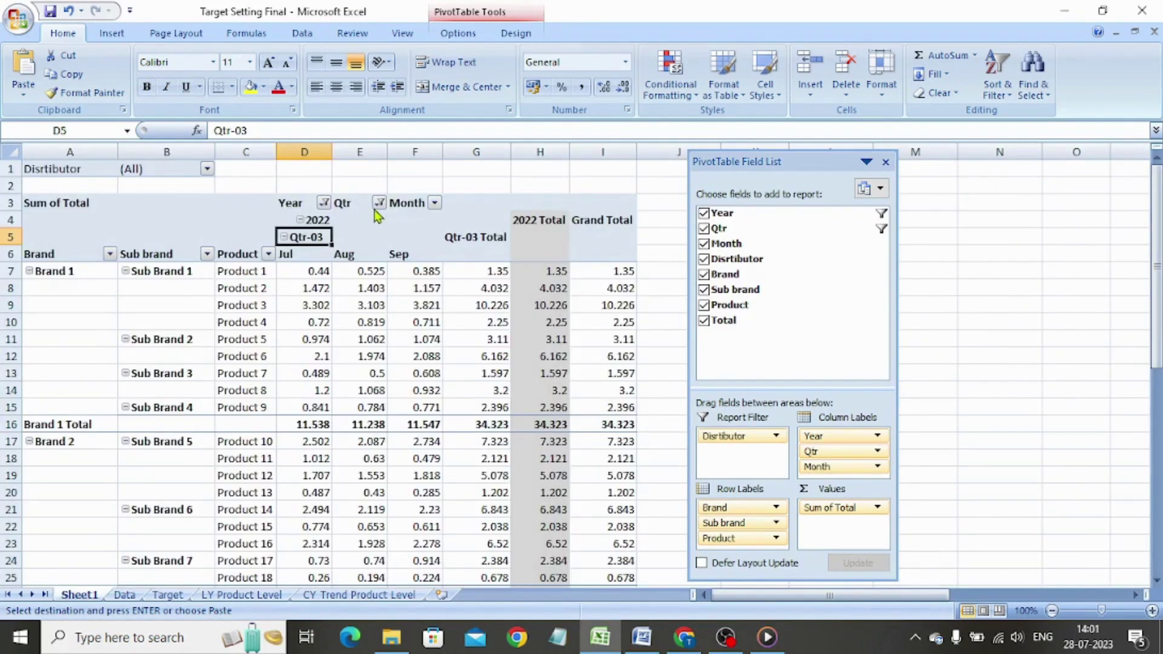
Filter the Sheet1 pivot to quarter Qtr-02 and year 2023.
left_click(379, 203)
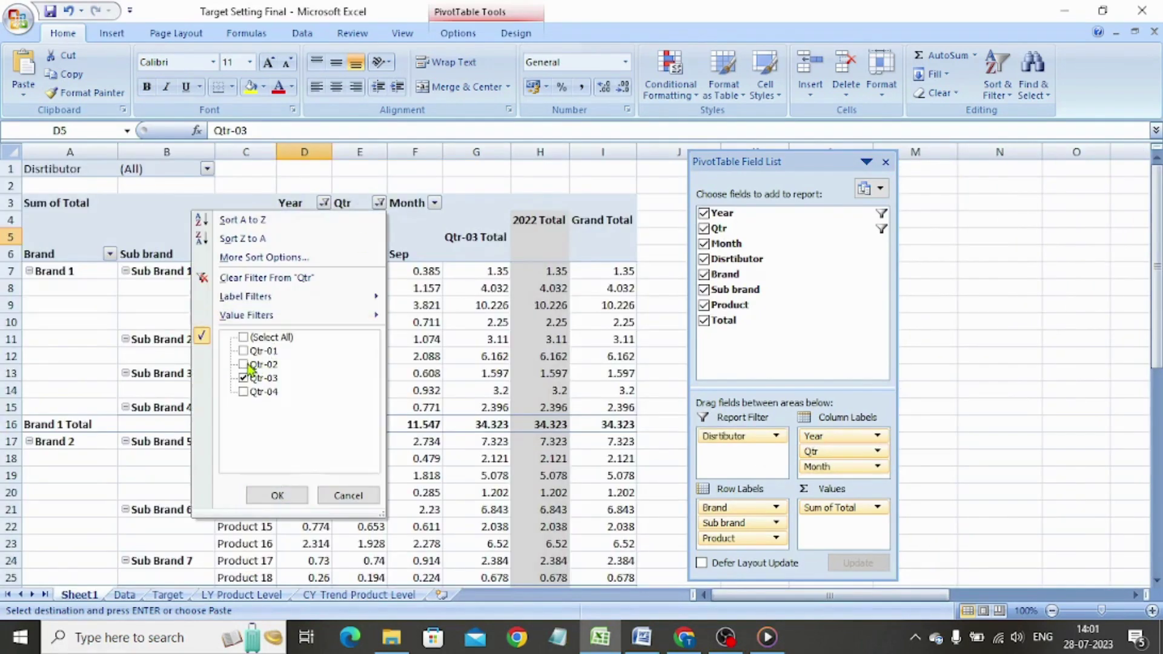
left_click(245, 364)
left_click(245, 378)
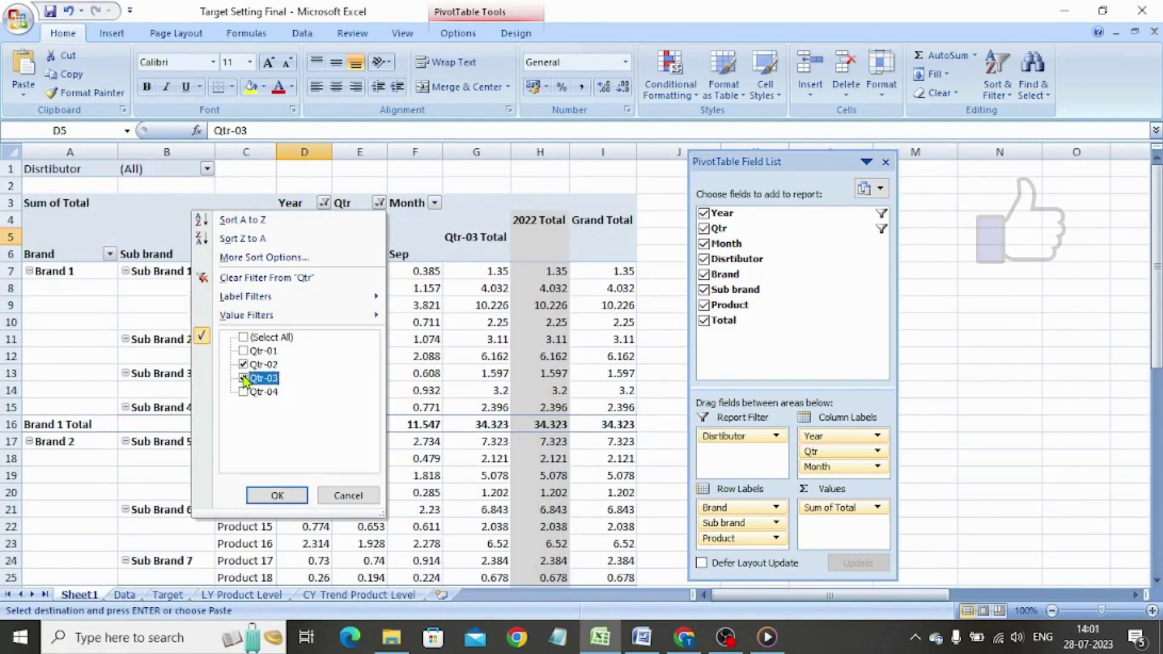
left_click(275, 496)
left_click(324, 203)
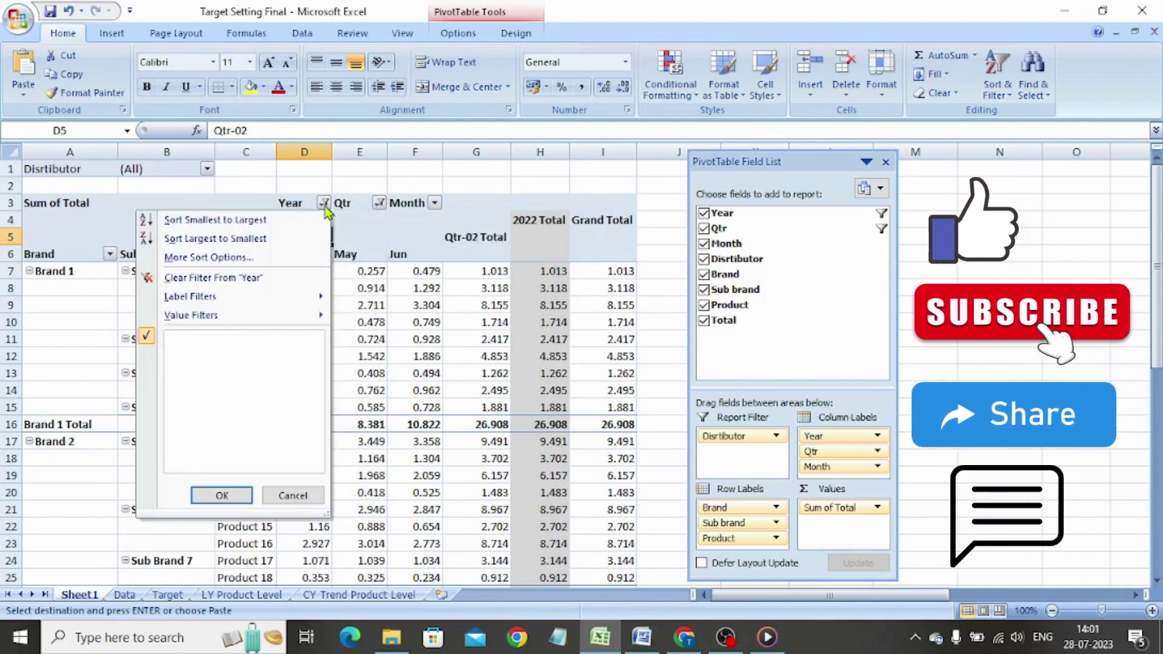
left_click(188, 351)
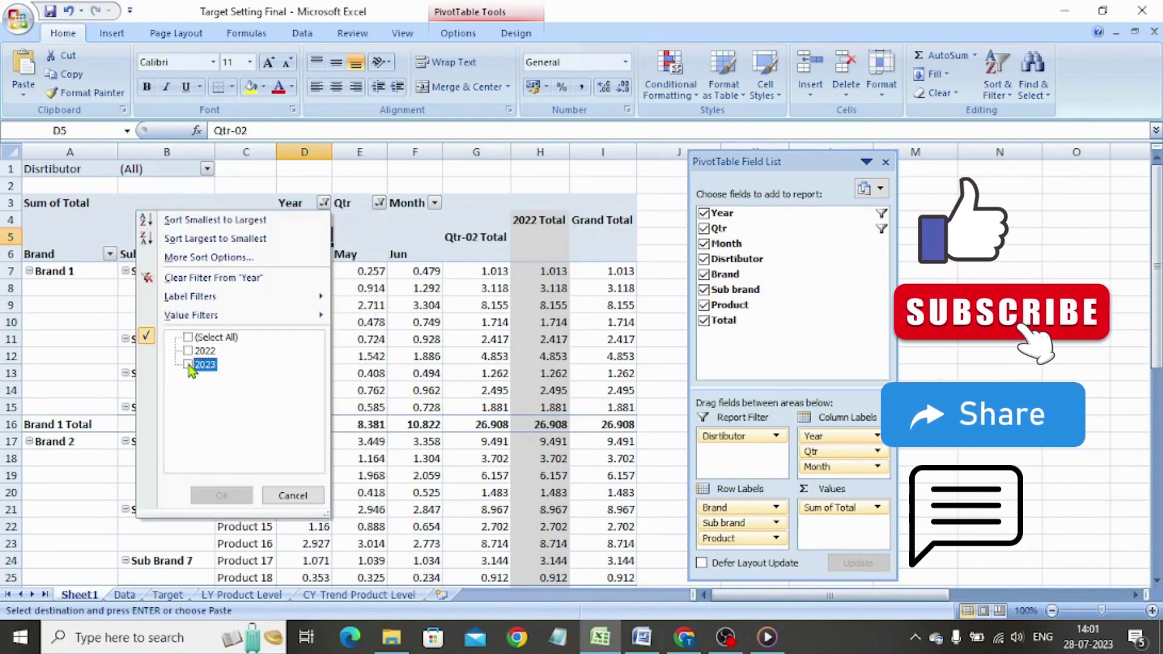
left_click(188, 364)
left_click(222, 495)
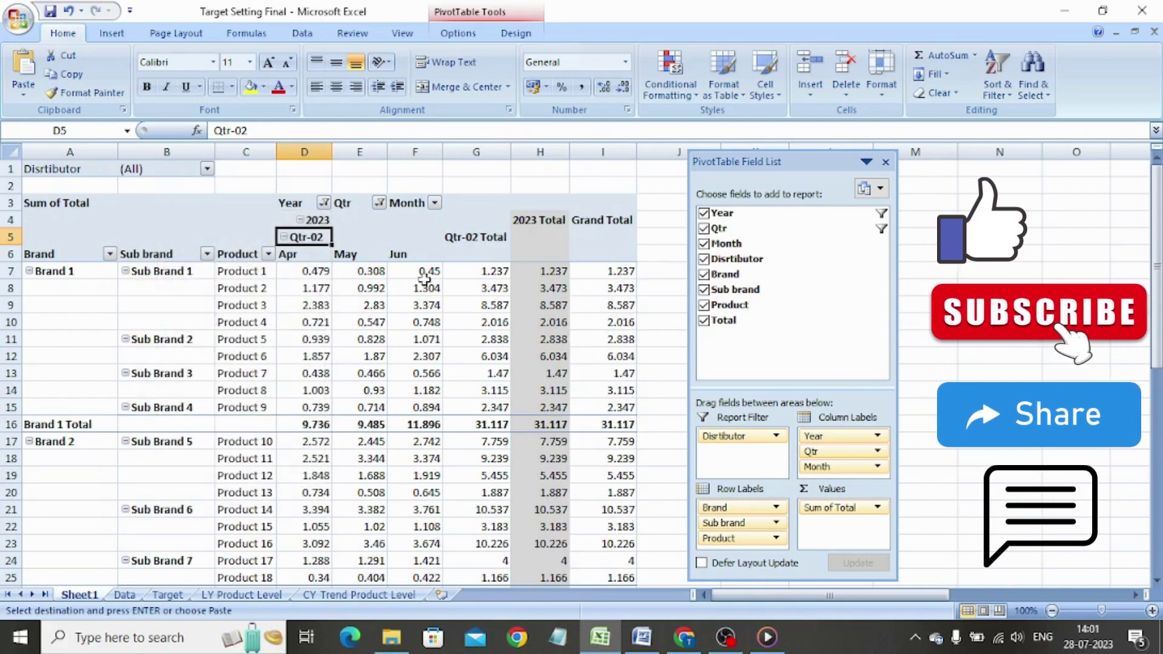
Select the pivot figures from row 7 down to the Grand Total row.
left_click(490, 268)
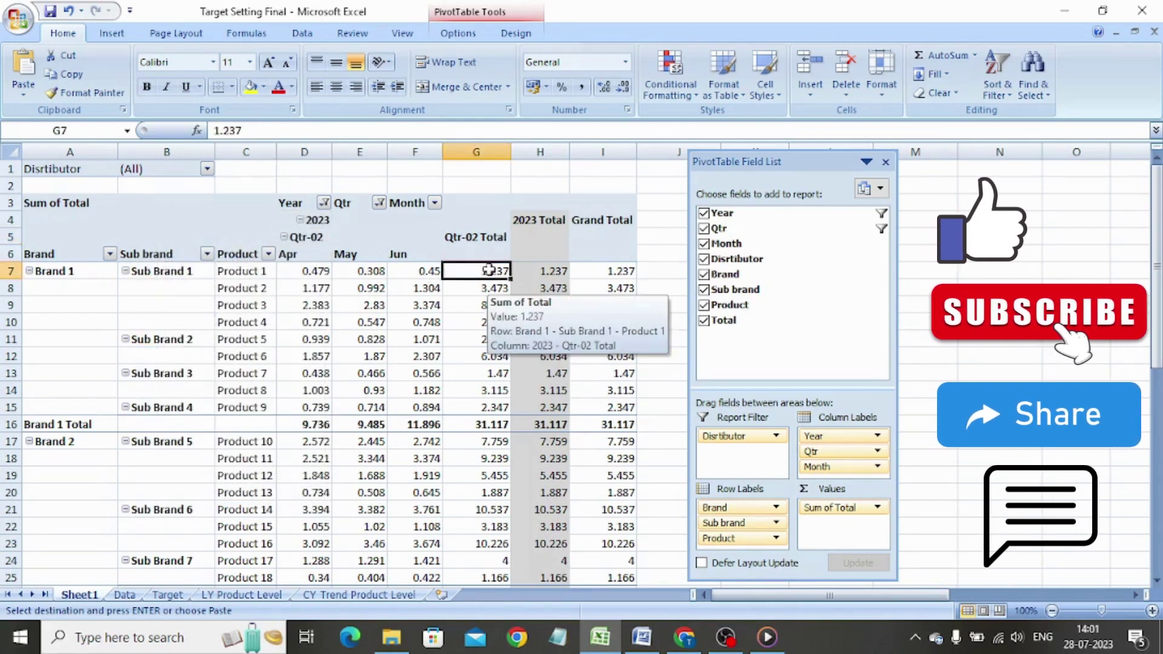
key("shift+Home")
key("ctrl+shift+Down")
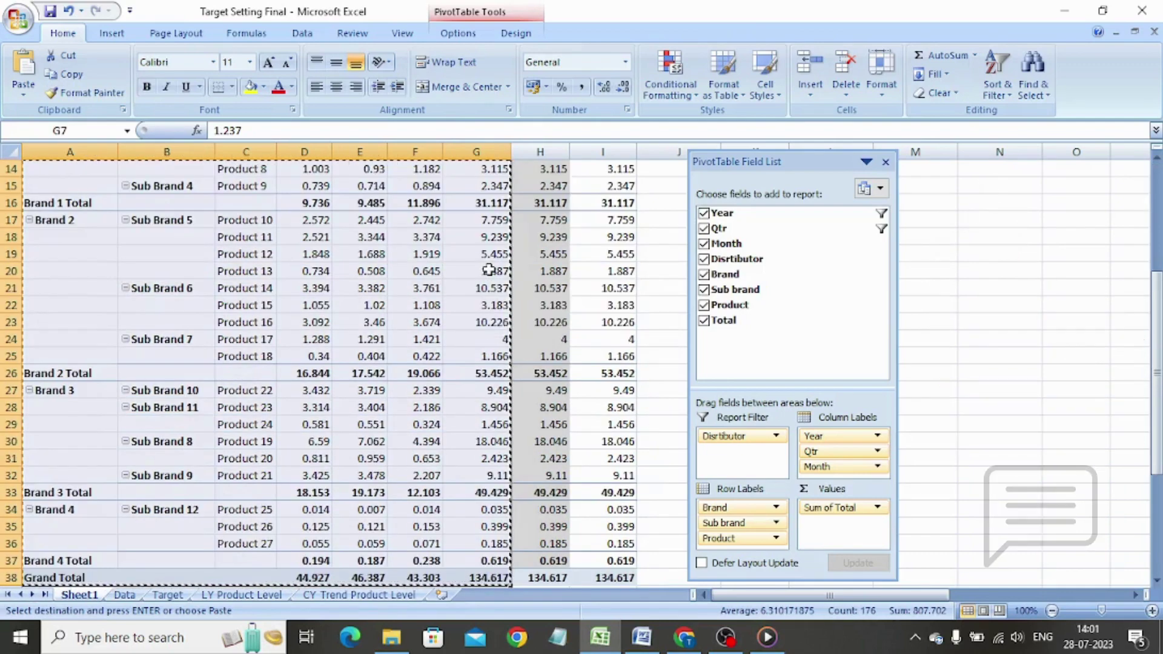
Paste the 2023 Qtr-02 figures at A36 on CY Trend Product Level, then return to Sheet1.
key("ctrl+Page_Down")
key("ctrl+Page_Down")
key("ctrl+Page_Down")
key("ctrl+Page_Down")
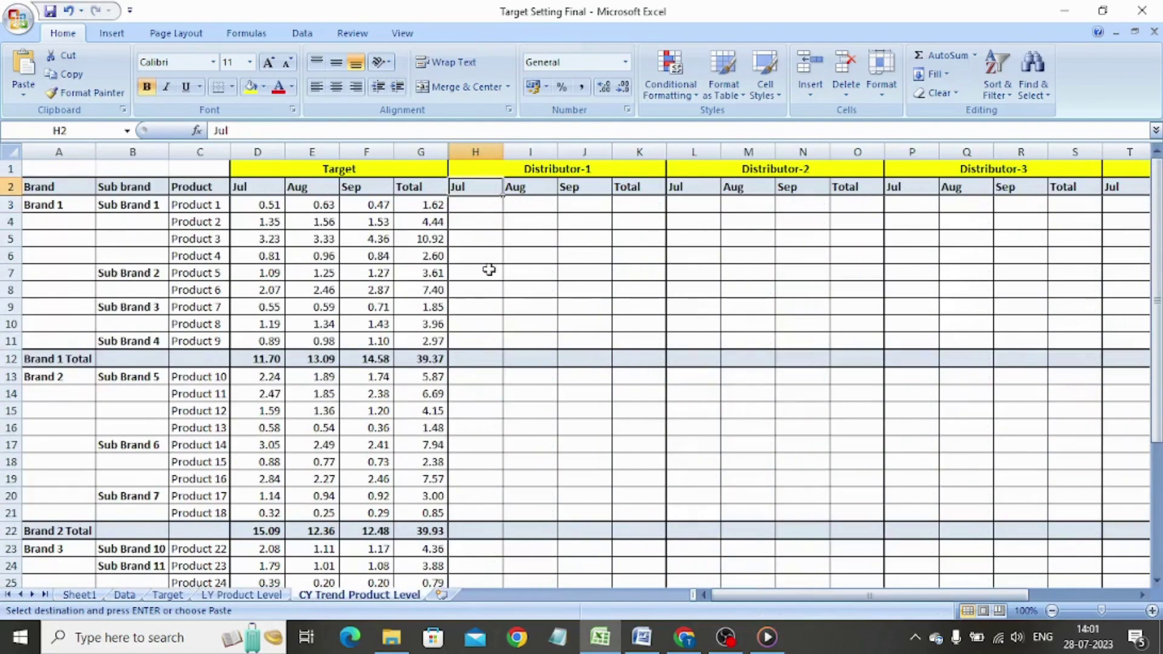
key("ctrl+Left")
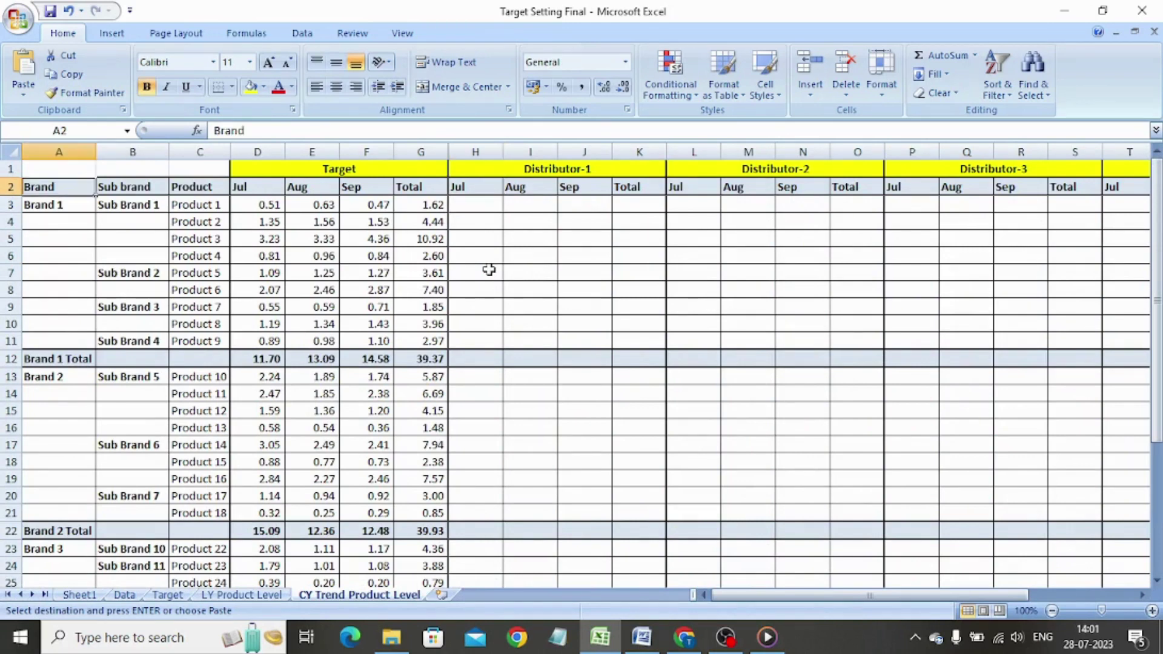
key("Right")
key("Right")
key("ctrl+Down")
key("Right")
key("ctrl+Down")
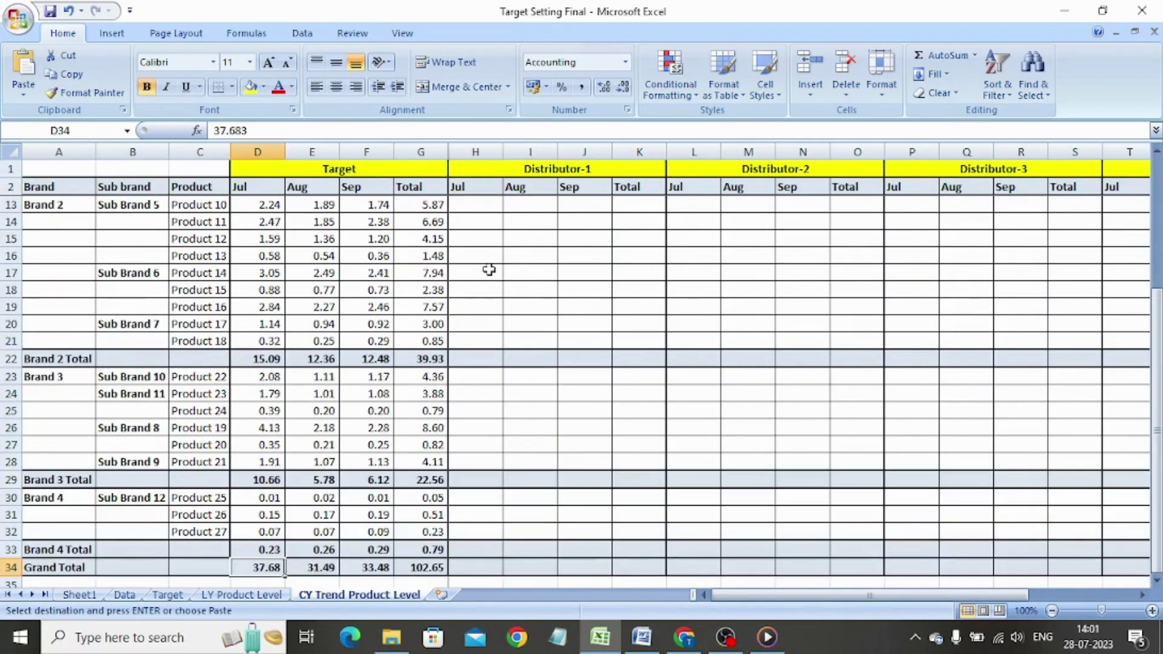
key("Down")
key("Down")
key("Left")
key("Left")
key("Left")
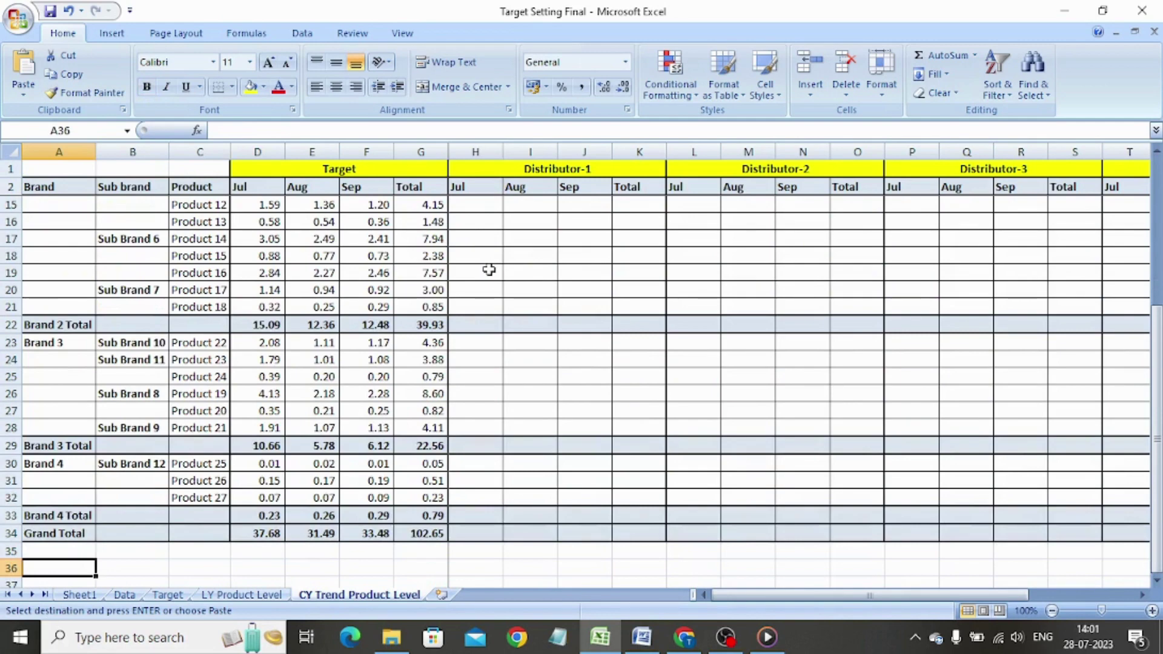
key("ctrl+v")
key("Right")
key("Right")
key("Right")
key("Right")
key("Right")
key("Right")
key("Right")
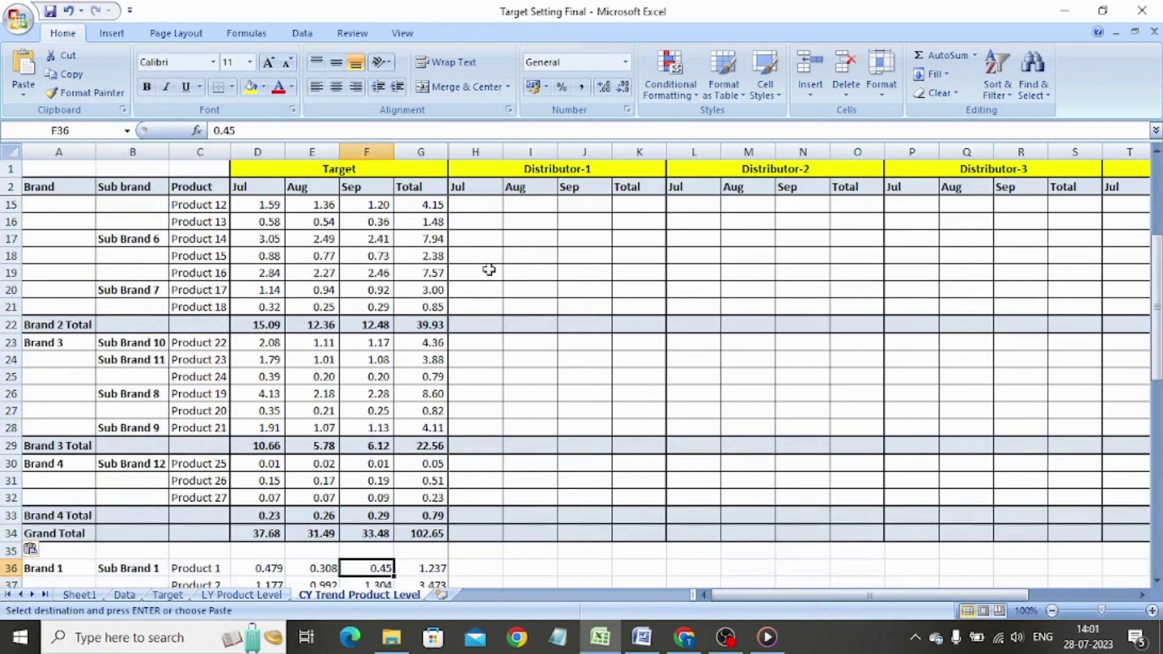
key("ctrl+Page_Up")
key("ctrl+Page_Up")
key("ctrl+Page_Up")
key("ctrl+Page_Up")
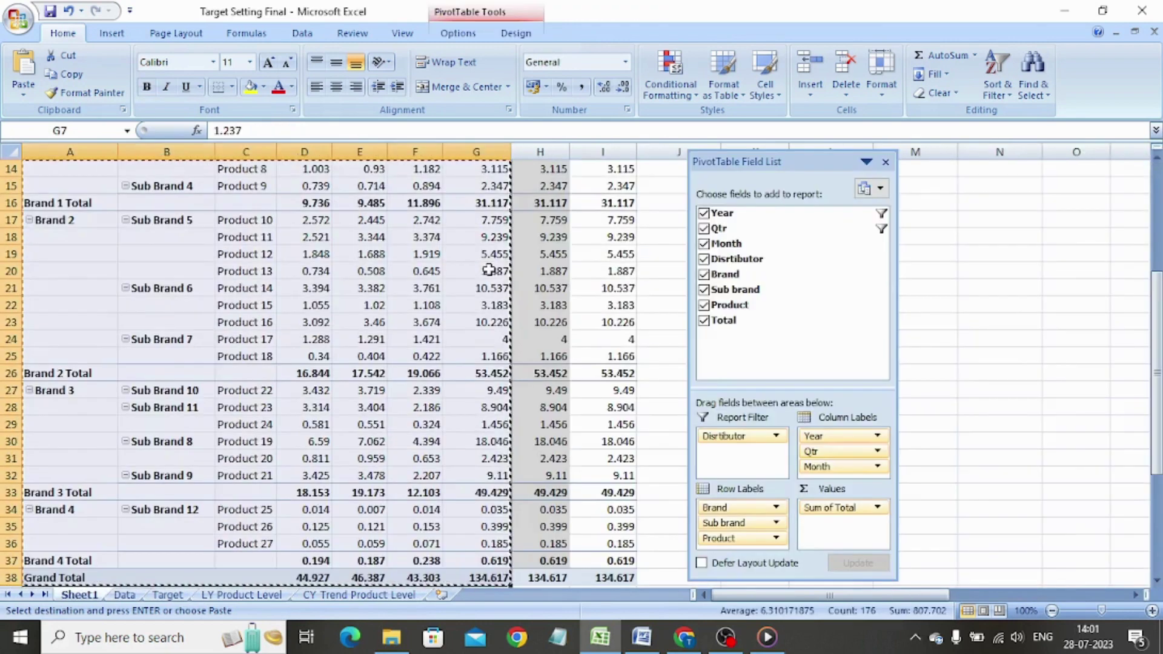
Add Distributor to the pivot's column labels and paste D8:S39 at H36 on CY Trend Product Level.
mouse_move(842, 452)
left_mouse_down()
mouse_move(749, 446)
mouse_move(835, 448)
left_mouse_up()
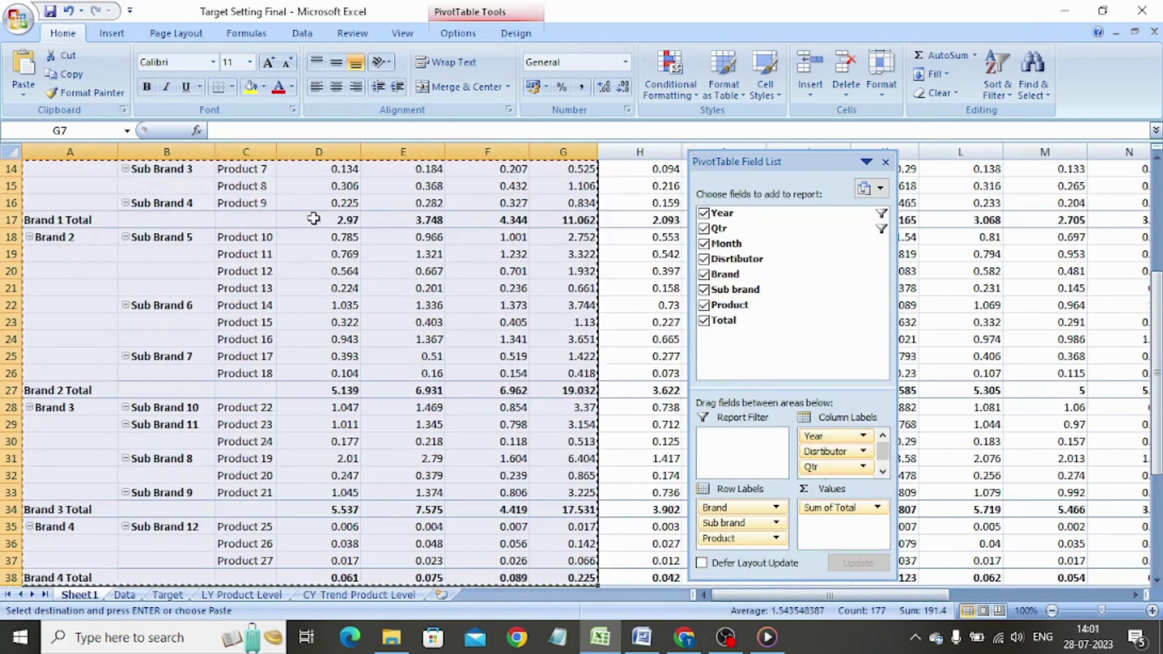
left_click(314, 218)
key("ctrl+Up")
left_click(313, 218)
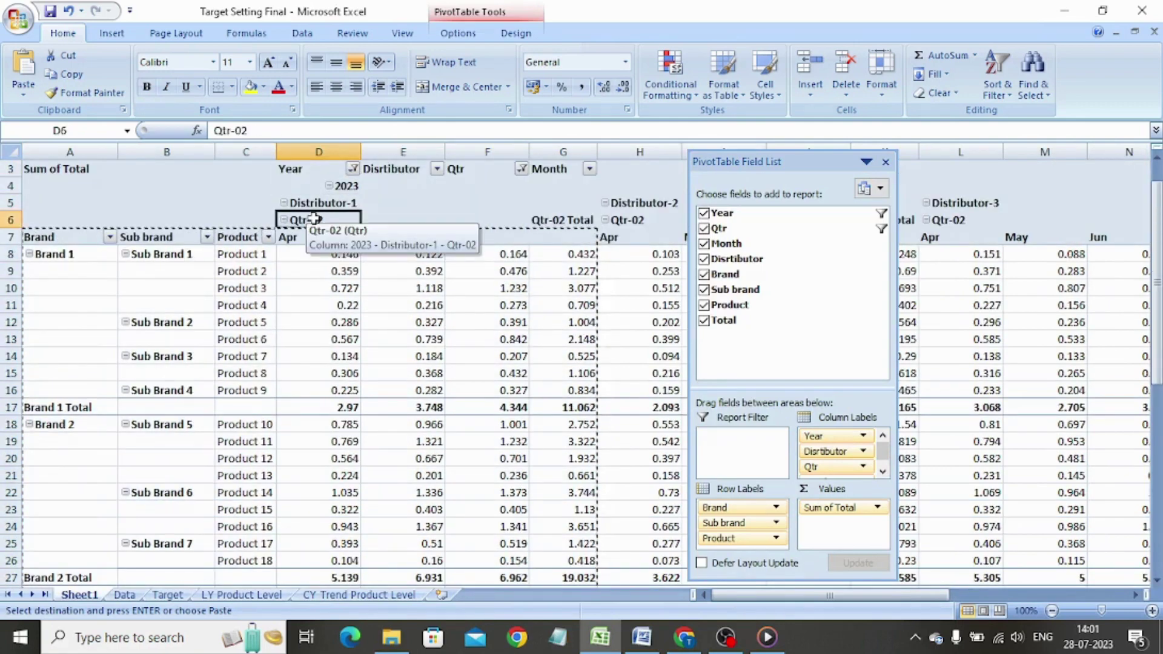
key("Down")
key("Down")
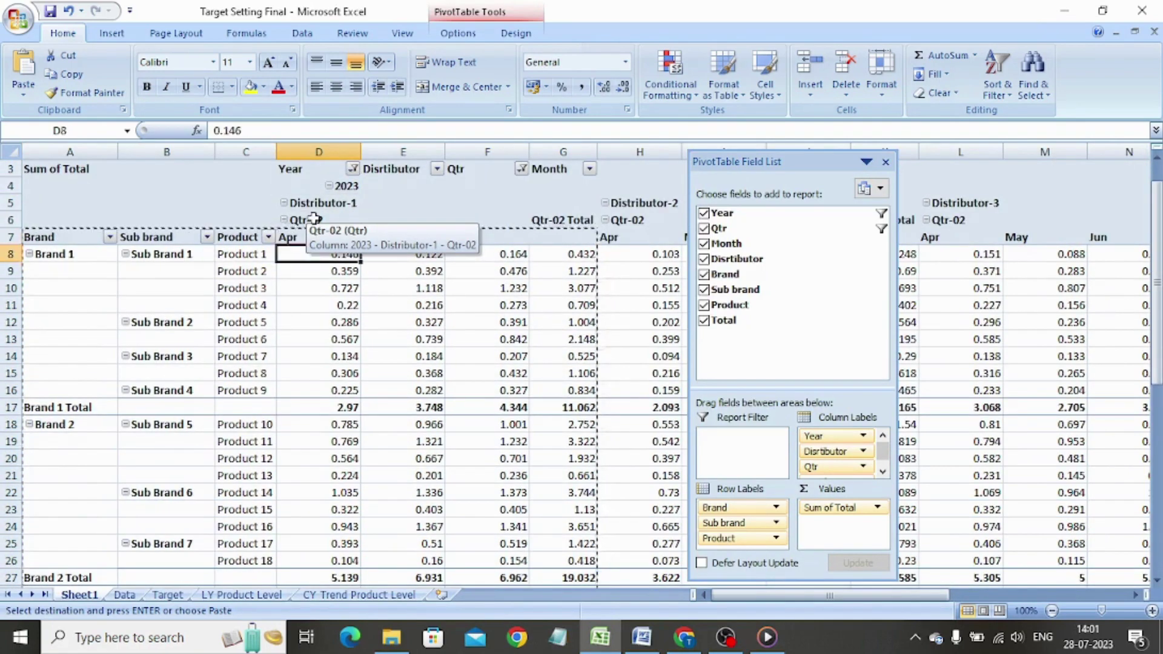
key("ctrl+Right")
key("Left")
key("Left")
key("ctrl+shift+Left")
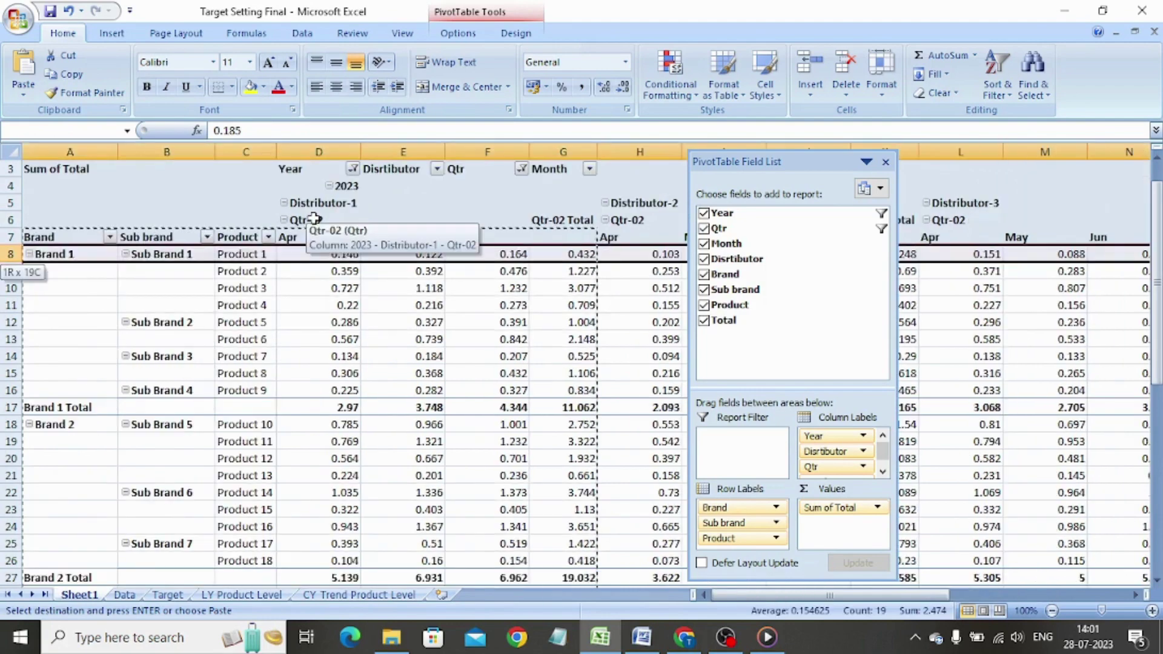
key("ctrl+shift+Down")
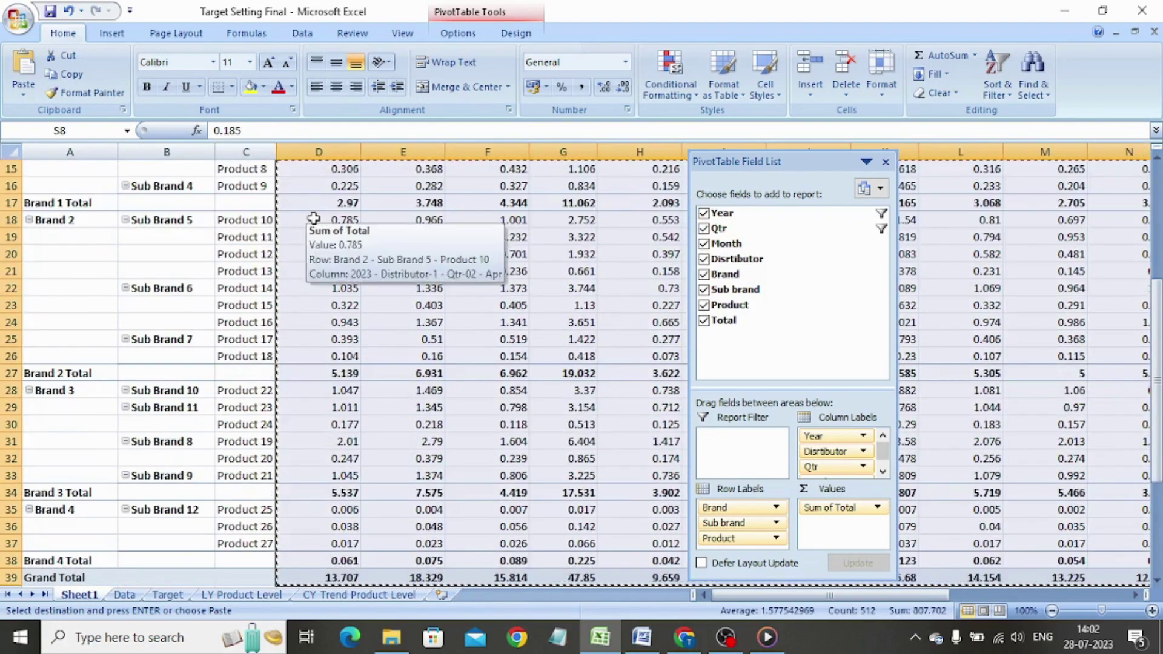
key("ctrl+Page_Down")
key("ctrl+Page_Down")
key("ctrl+Page_Down")
key("ctrl+Page_Down")
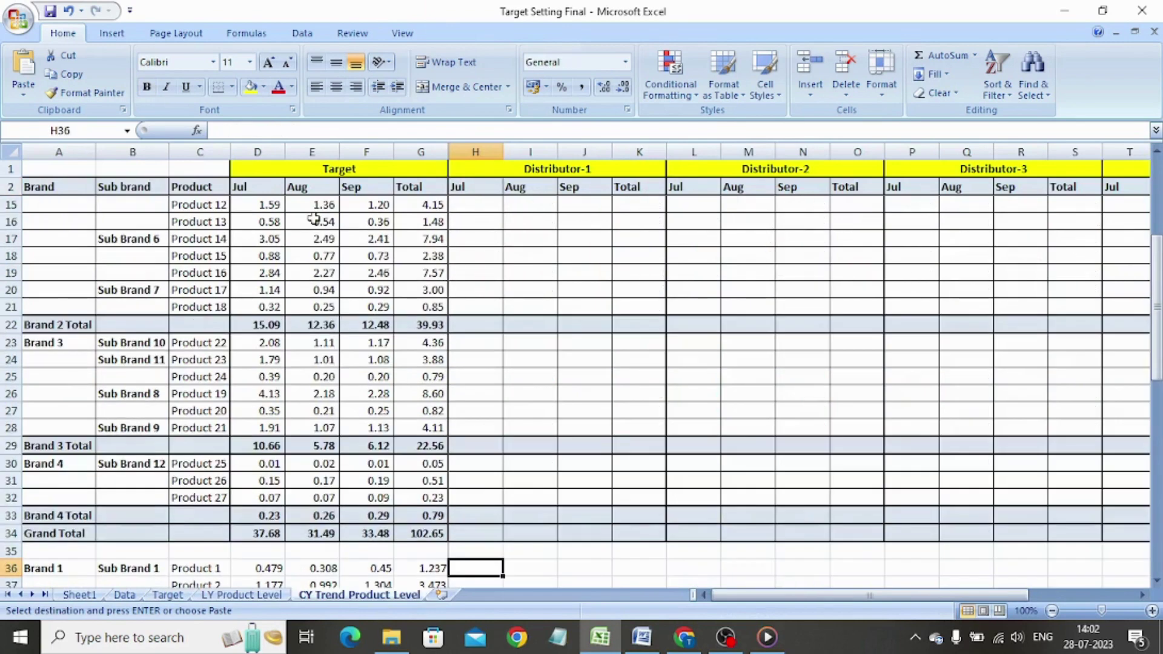
key("ctrl+v")
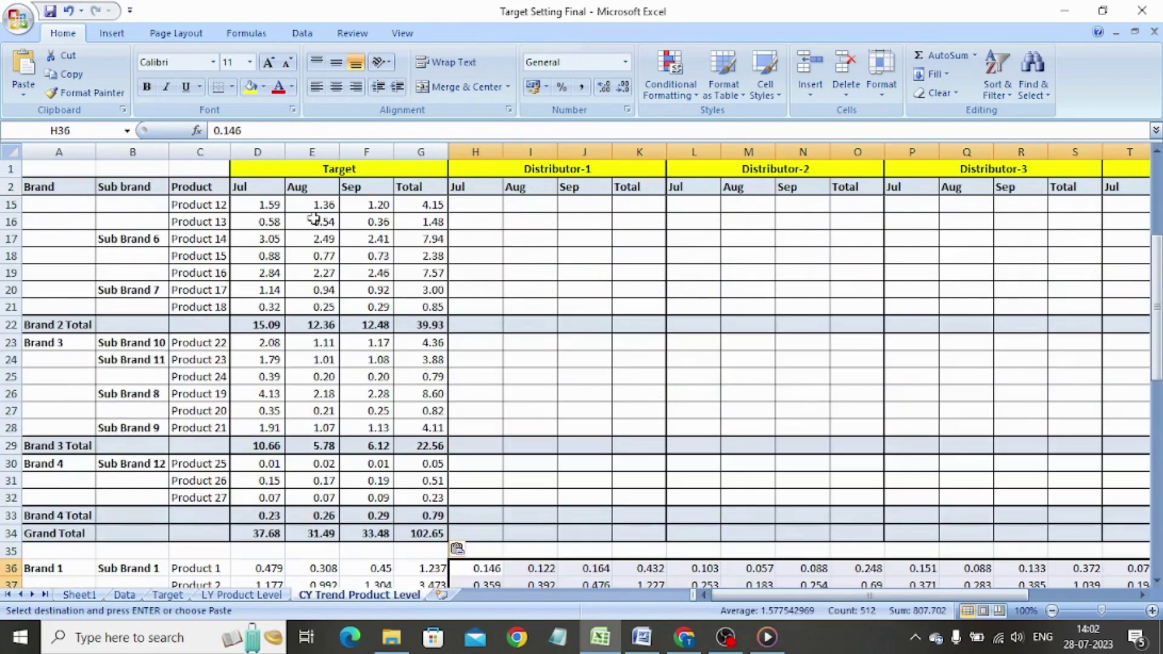
Enter =D3/D36*H36 in H3 for Product 1's Distributor-1 July target of 0.16.
key("ctrl+Up")
key("Down")
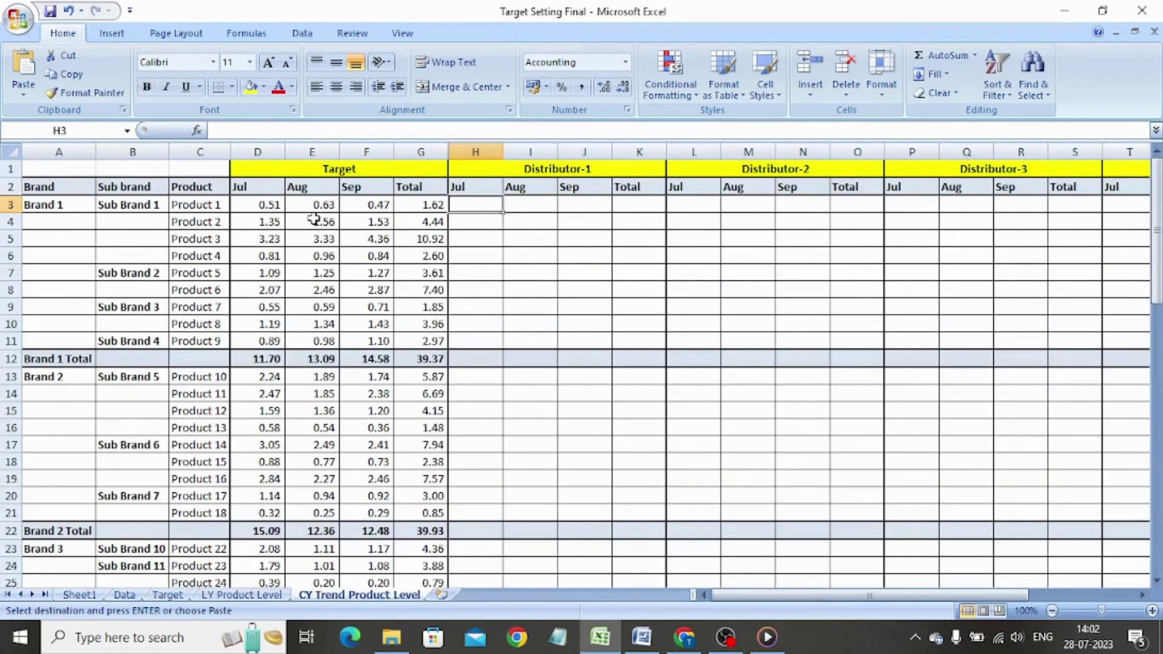
type("=")
key("Left")
key("Left")
key("Left")
key("Left")
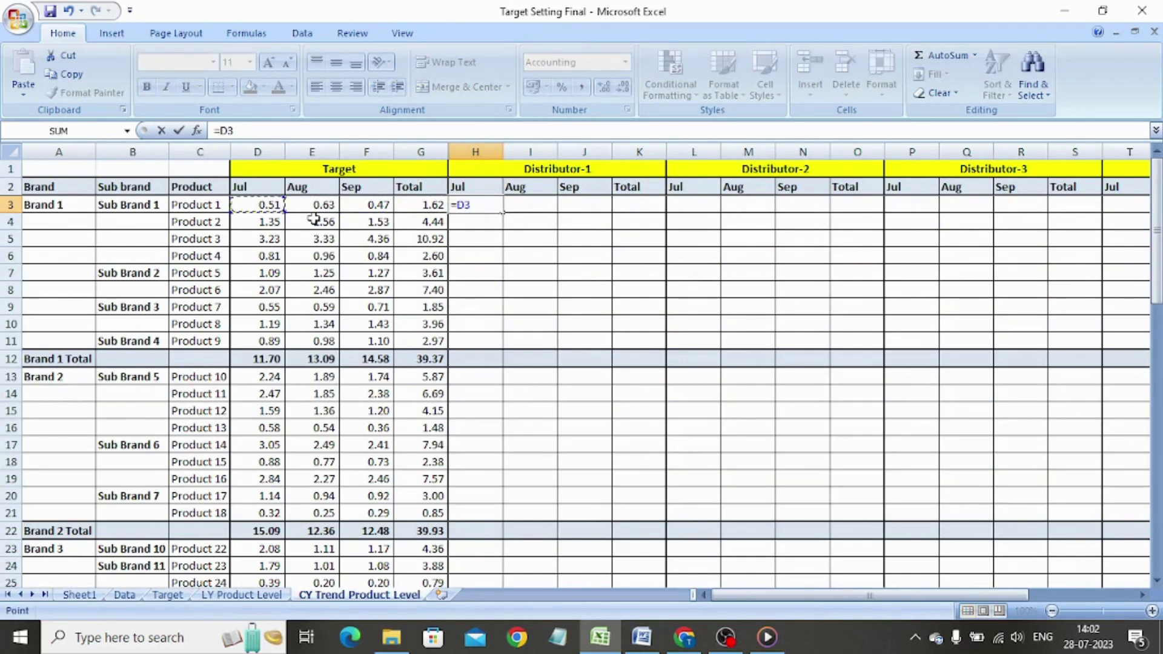
type("/")
key("Left")
key("Left")
key("Left")
key("Left")
key("Down")
key("Down")
key("Down")
key("Down")
key("Down")
key("Down")
key("Down")
key("Down")
key("Down")
key("Down")
key("Down")
key("Down")
key("Down")
key("Down")
key("Down")
key("Down")
key("Down")
key("Down")
key("Down")
key("Down")
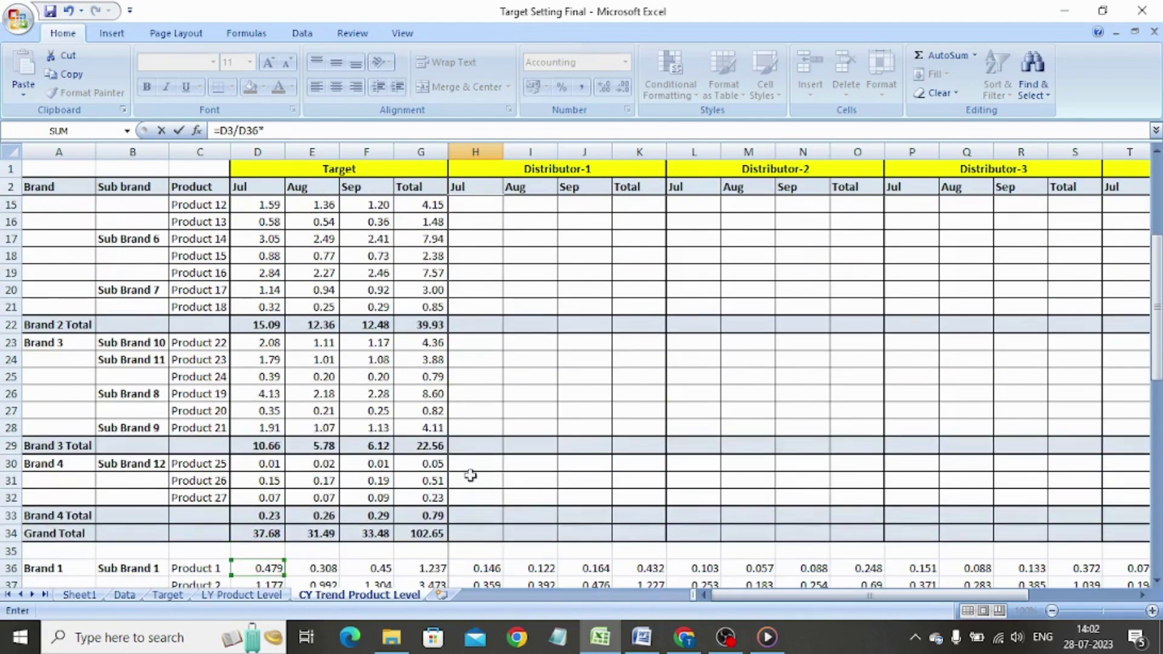
left_click(482, 570)
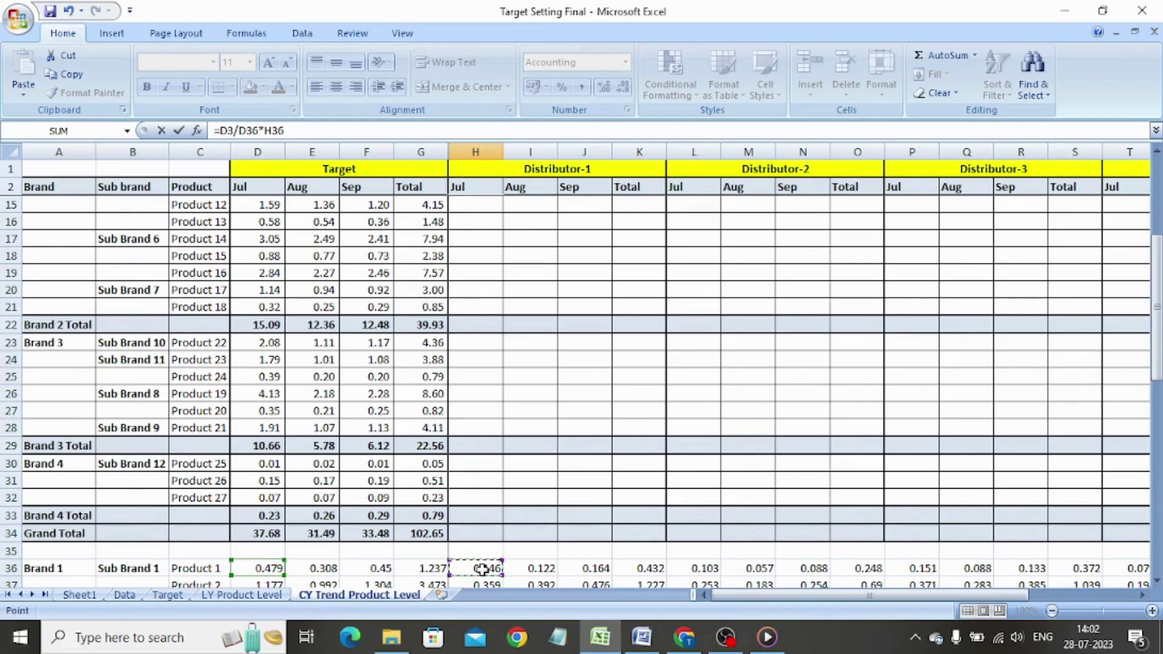
key("Return")
key("Up")
Copy the H3 formula down H3:H34.
key("ctrl+c")
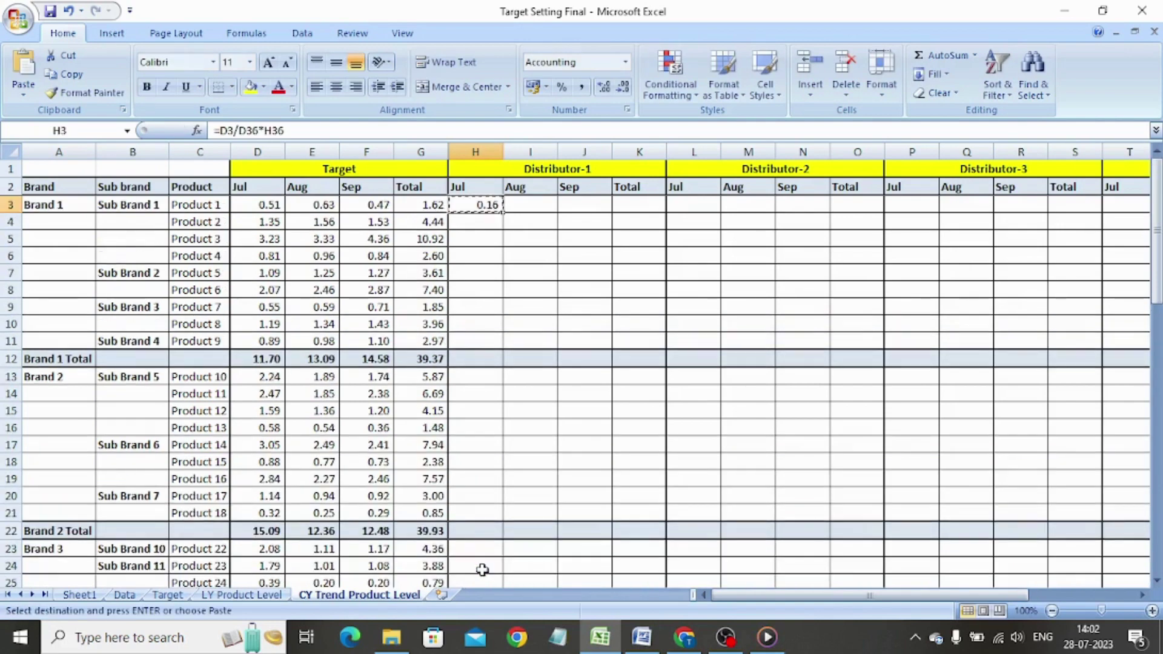
left_click_drag(475, 205, 482, 570)
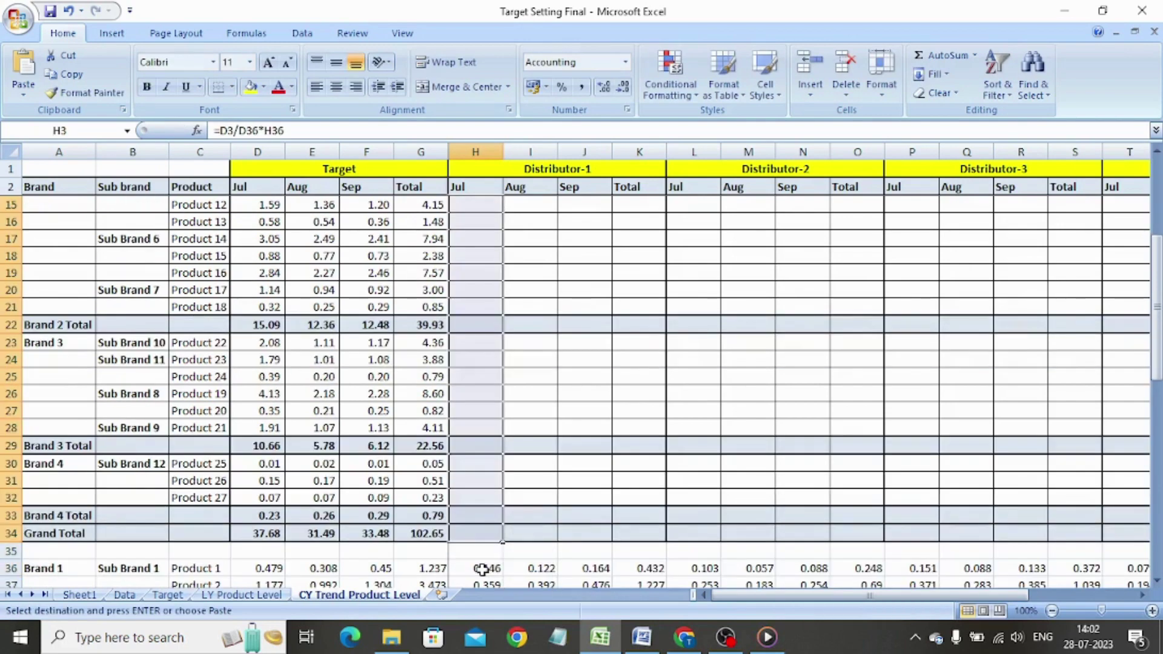
right_click(485, 573)
key("p")
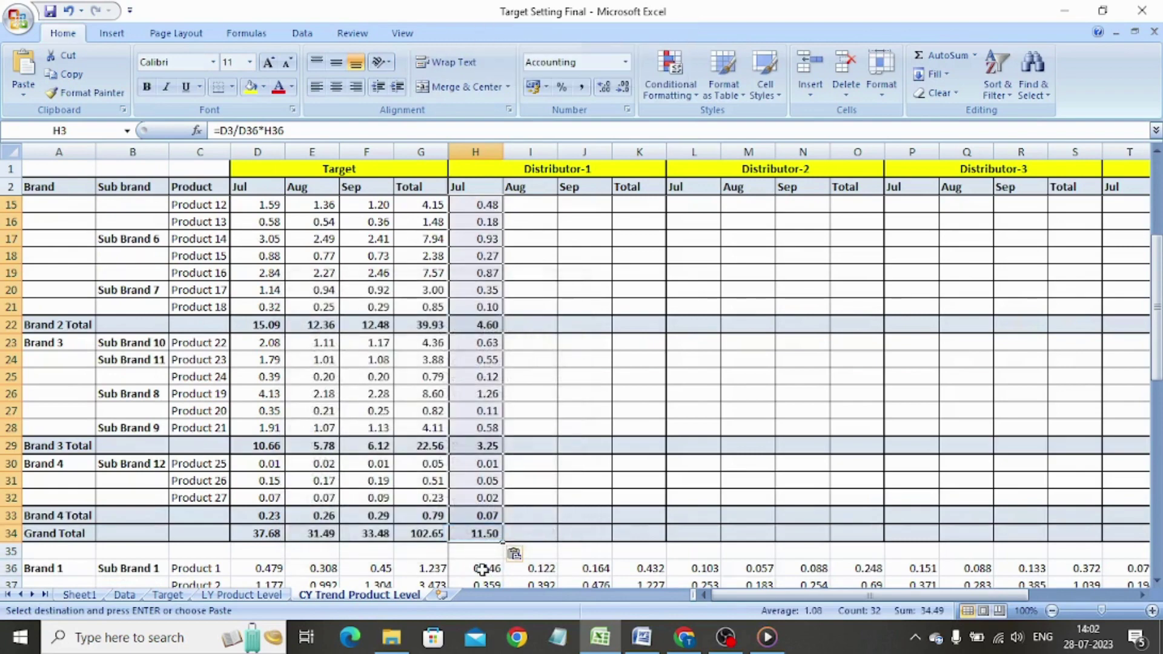
Paste formulas only across the distributor block to column W, Distributor-1's Brand 1 totalling 13.99.
left_click_drag(483, 569, 1103, 546)
key("alt+e")
key("s")
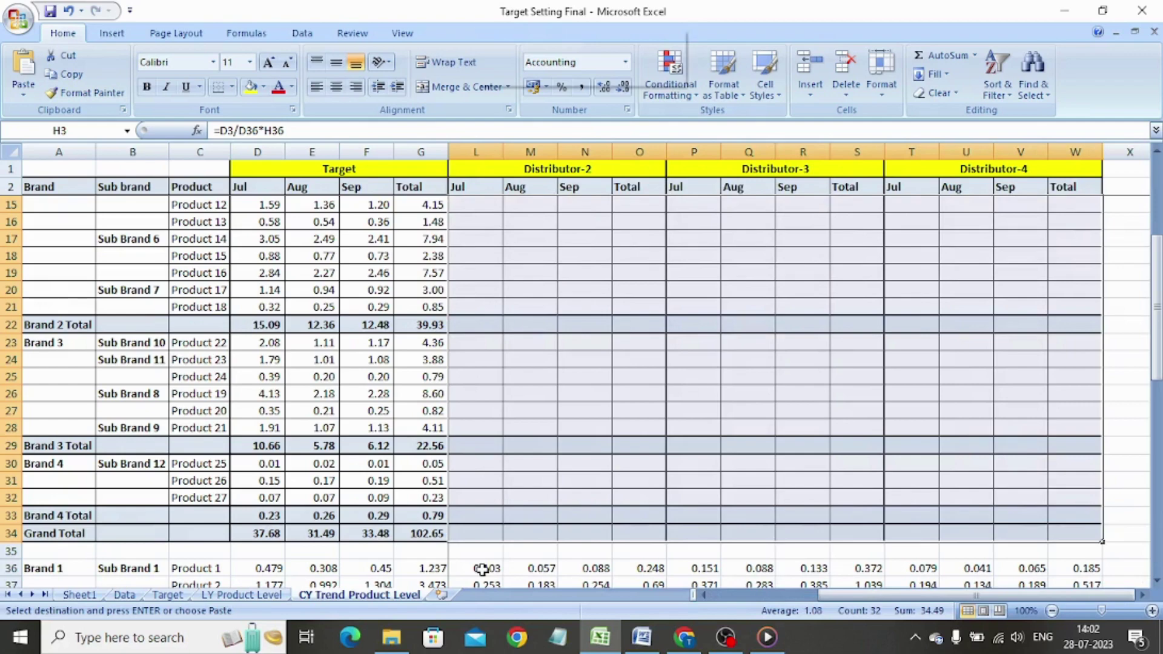
key("Return")
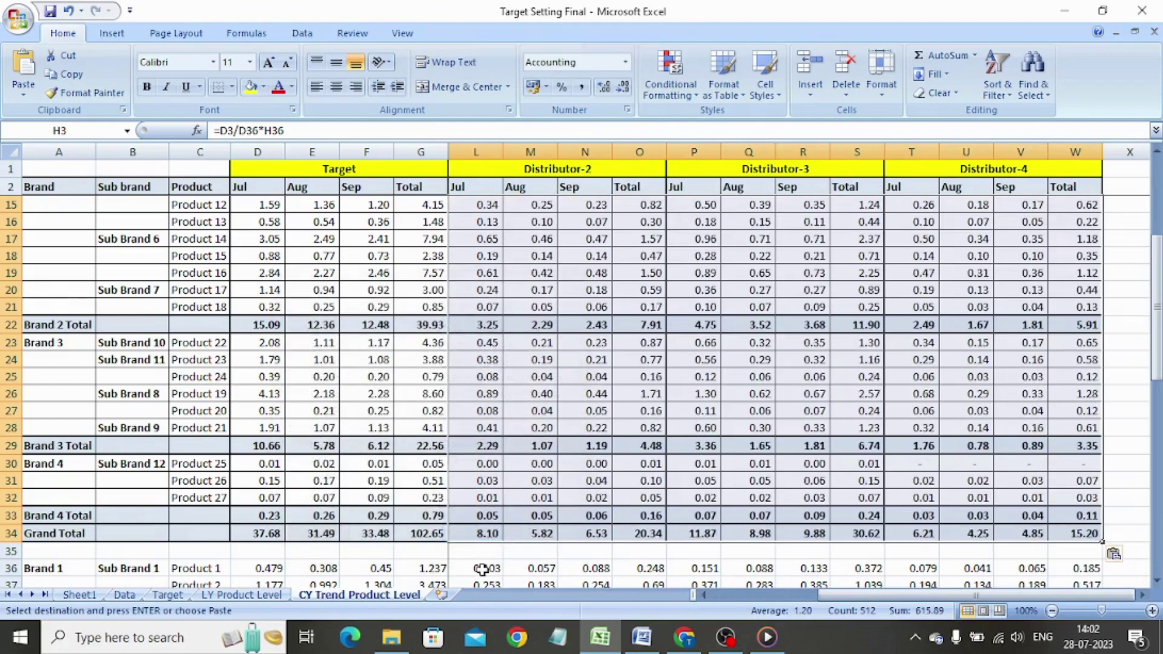
key("ctrl+BackSpace")
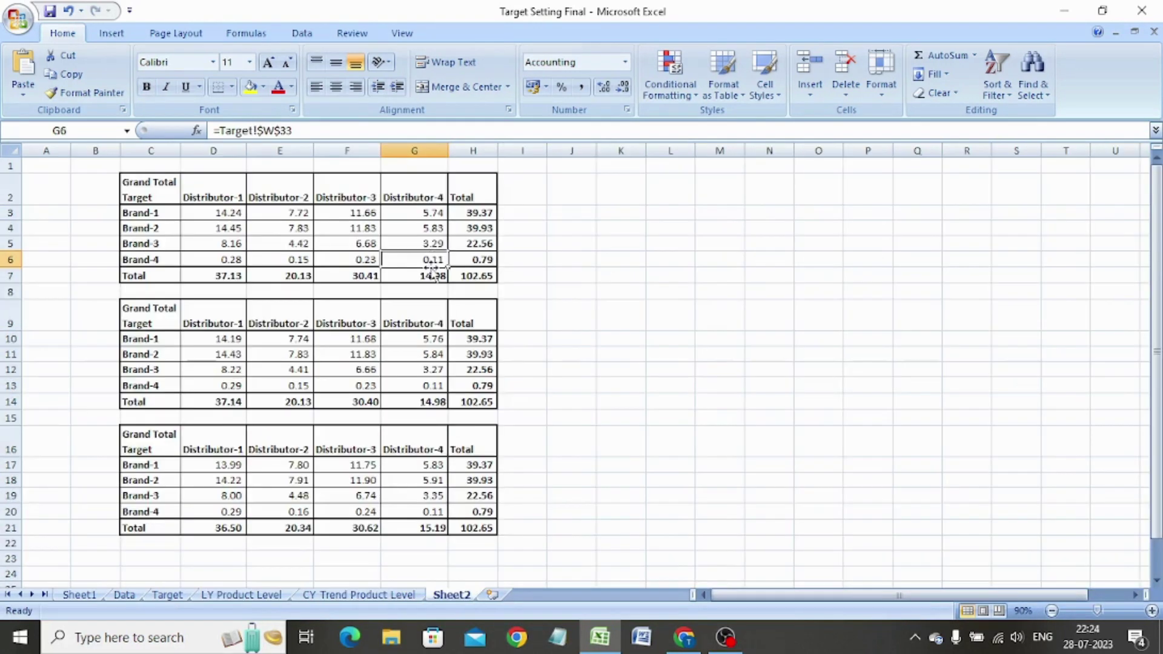
Check the Sheet2 totals in G7, G14, G12 and G21 and the sum of G17:G21.
left_click(433, 275)
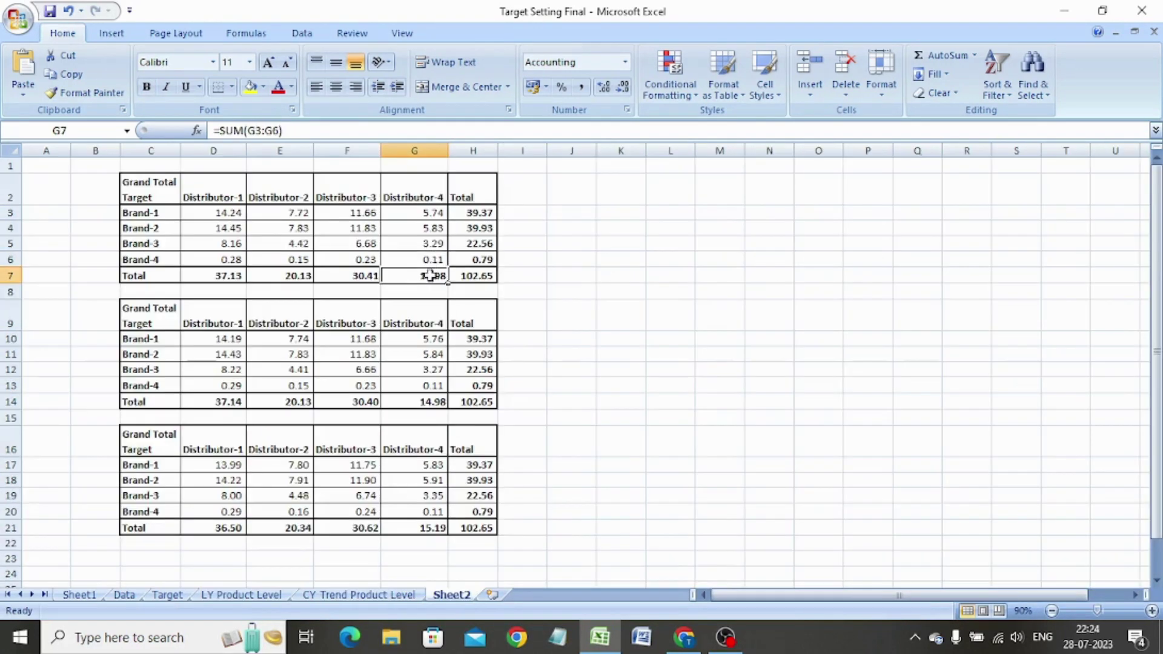
left_click(432, 400)
left_click(432, 370)
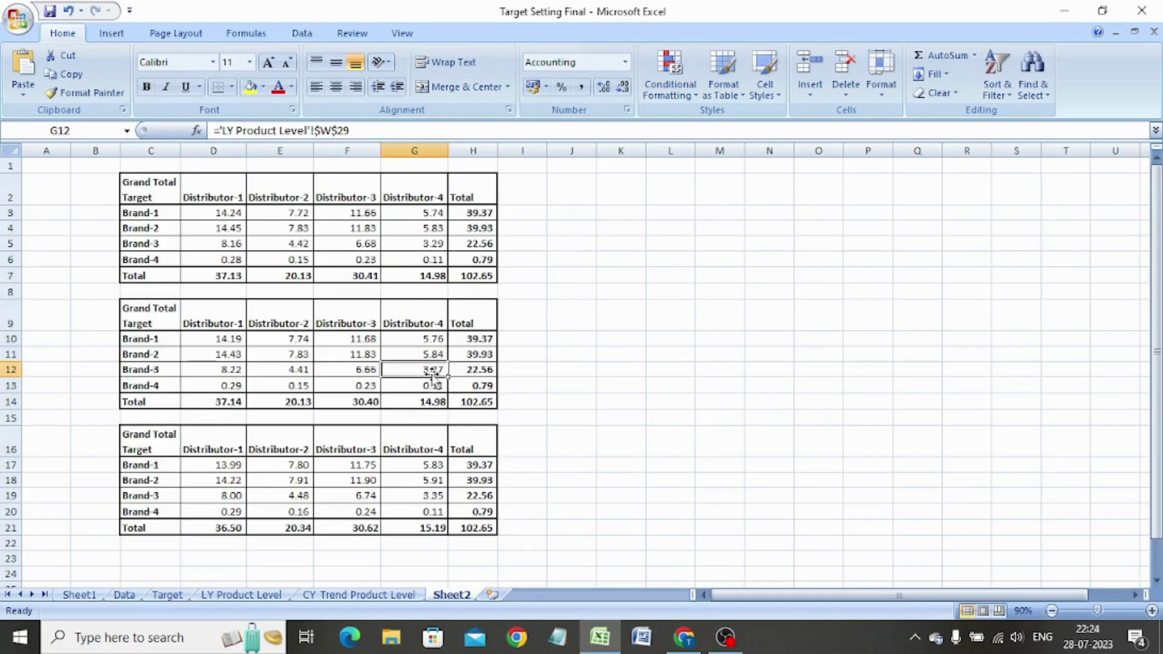
left_click(429, 528)
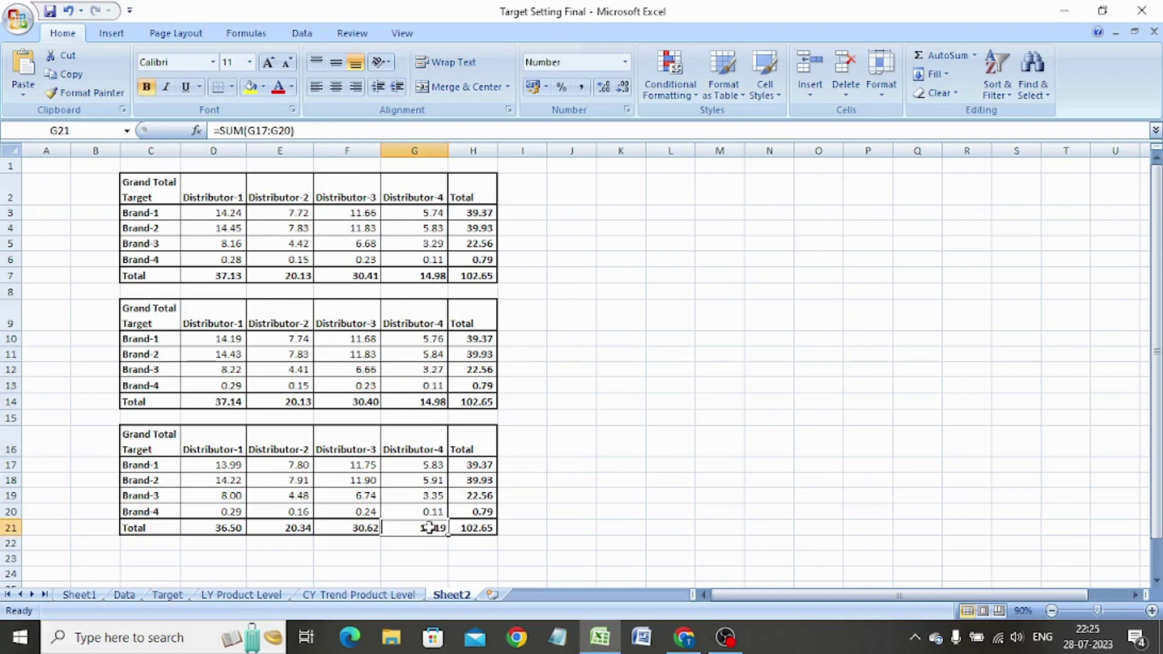
left_click_drag(430, 471, 426, 530)
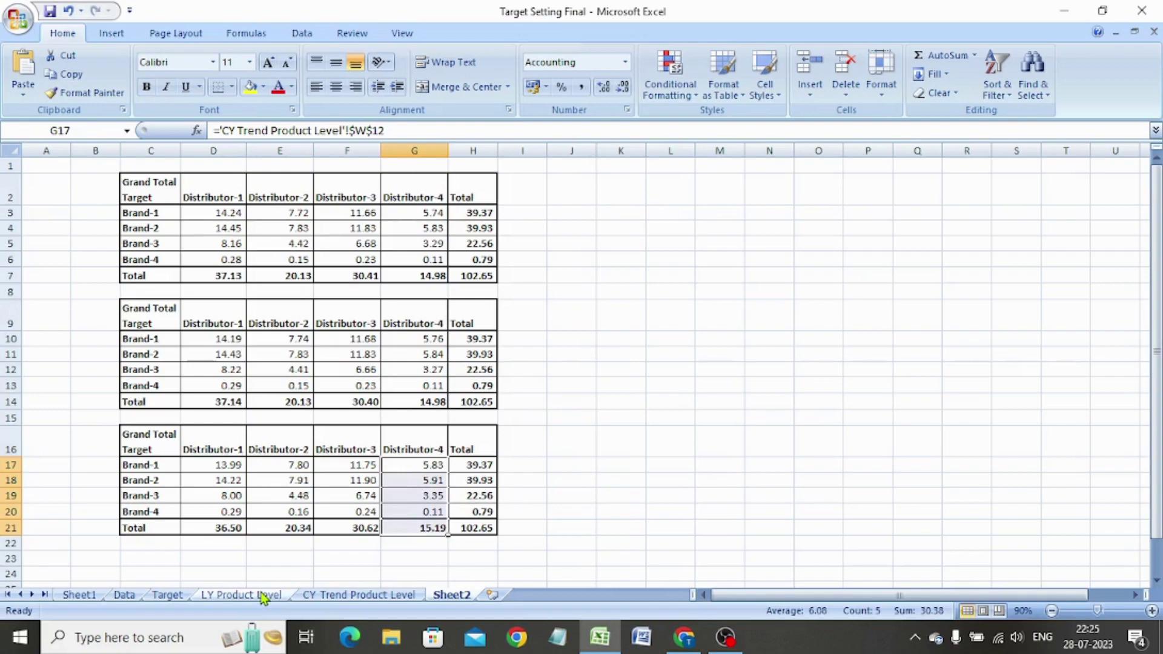
On the Target sheet, inspect O20 and Distributor-4's Product 25 total and July value.
left_click(167, 595)
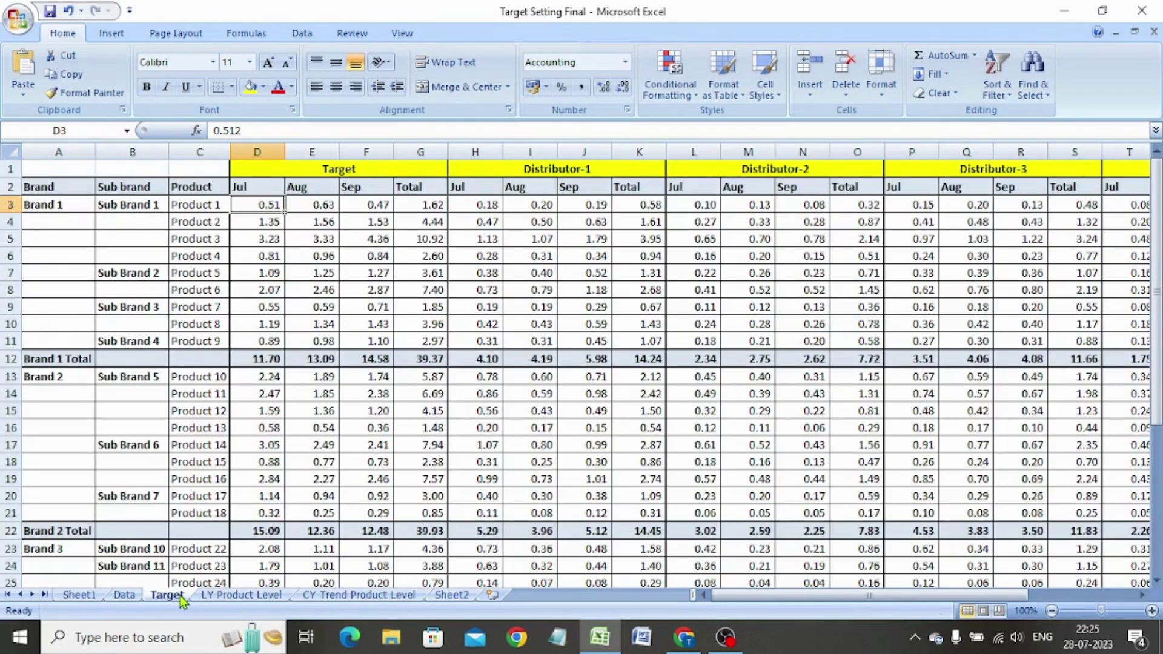
left_click(874, 495)
key("ctrl+Down")
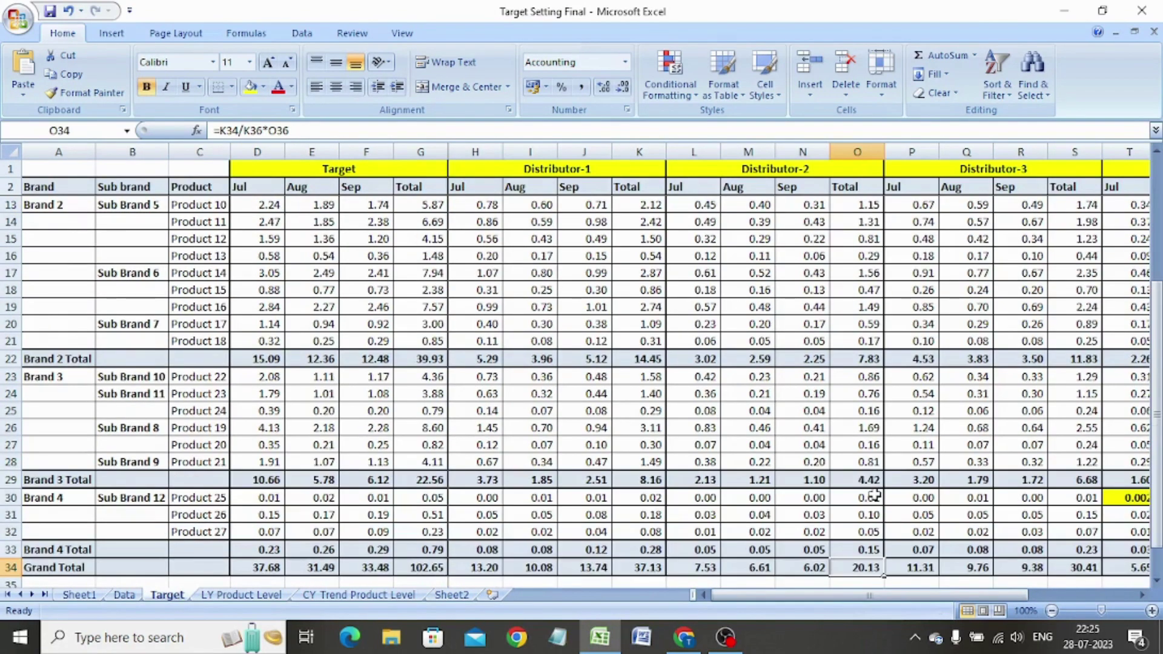
key("Up")
key("Up")
key("Up")
key("Up")
key("ctrl+Right")
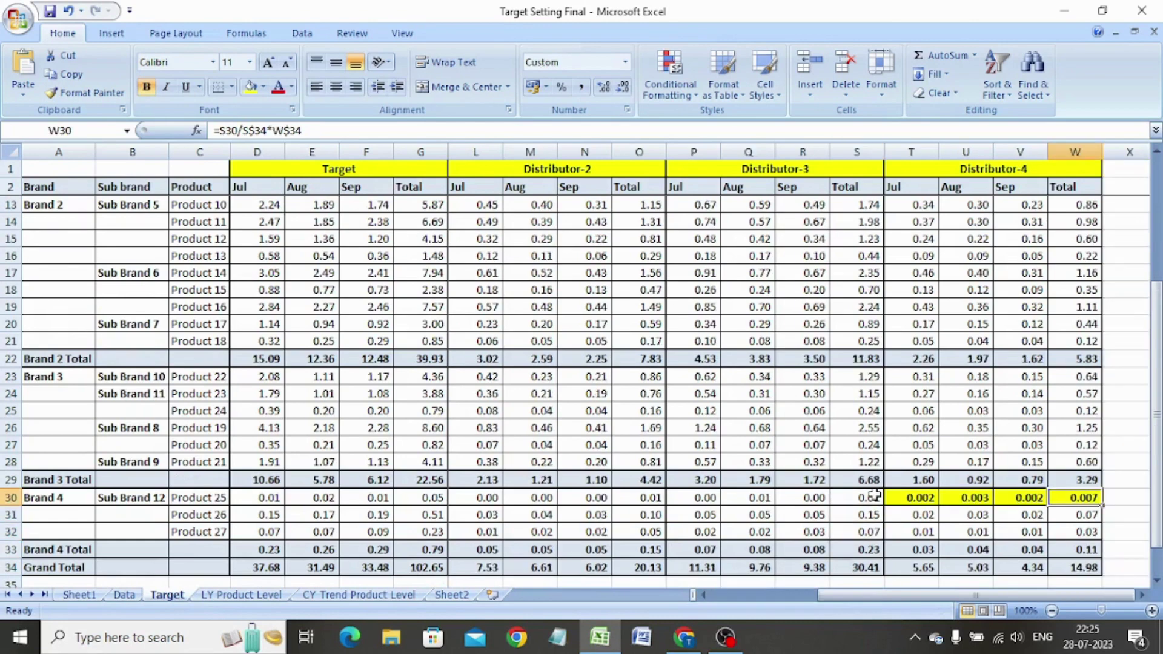
key("Left")
key("Left")
key("Left")
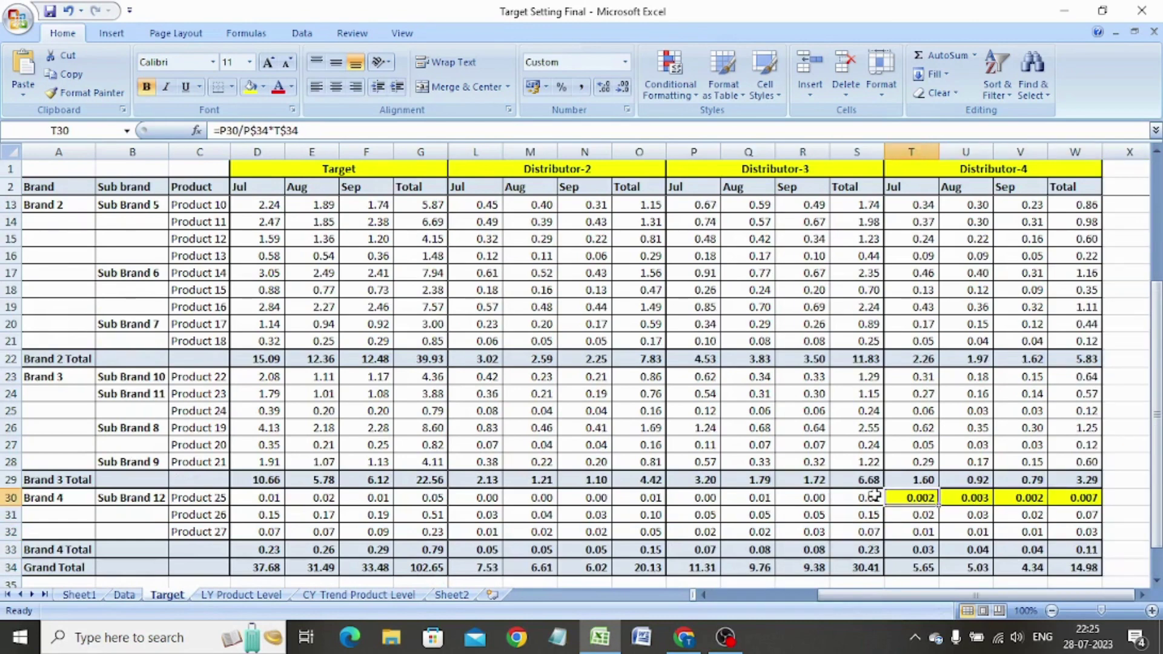
Check Distributor-4's Product 25 total on LY Product Level, then the CY Trend Grand Total row.
key("ctrl+Page_Down")
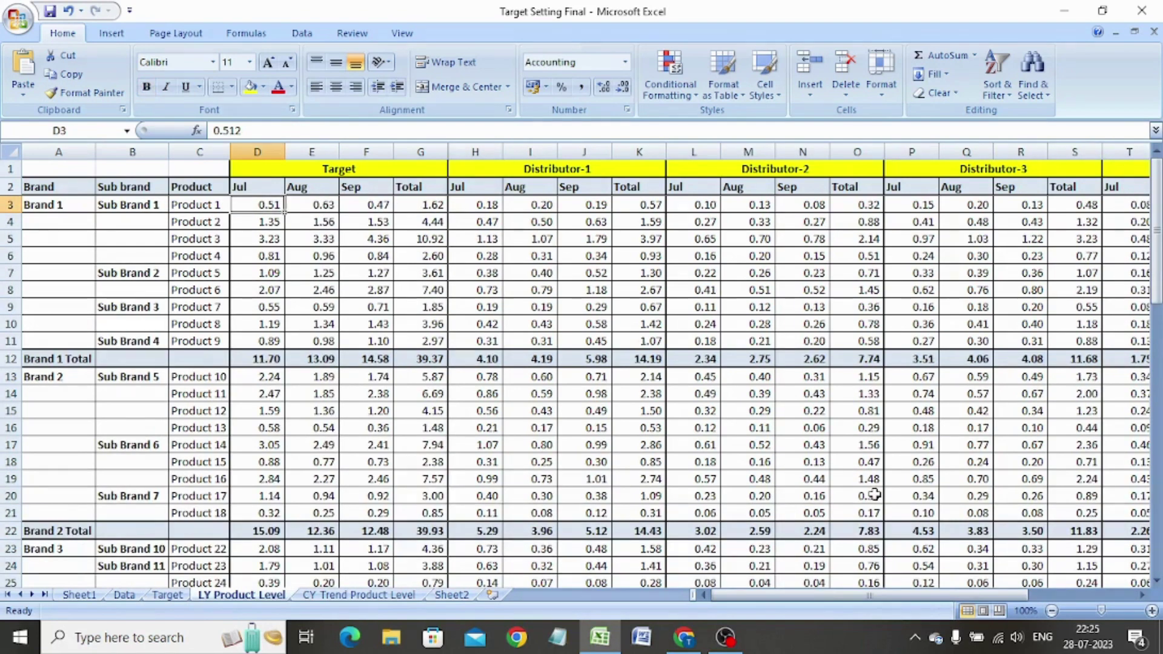
key("ctrl+Down")
key("Up")
key("Up")
key("Up")
key("Up")
key("ctrl+Right")
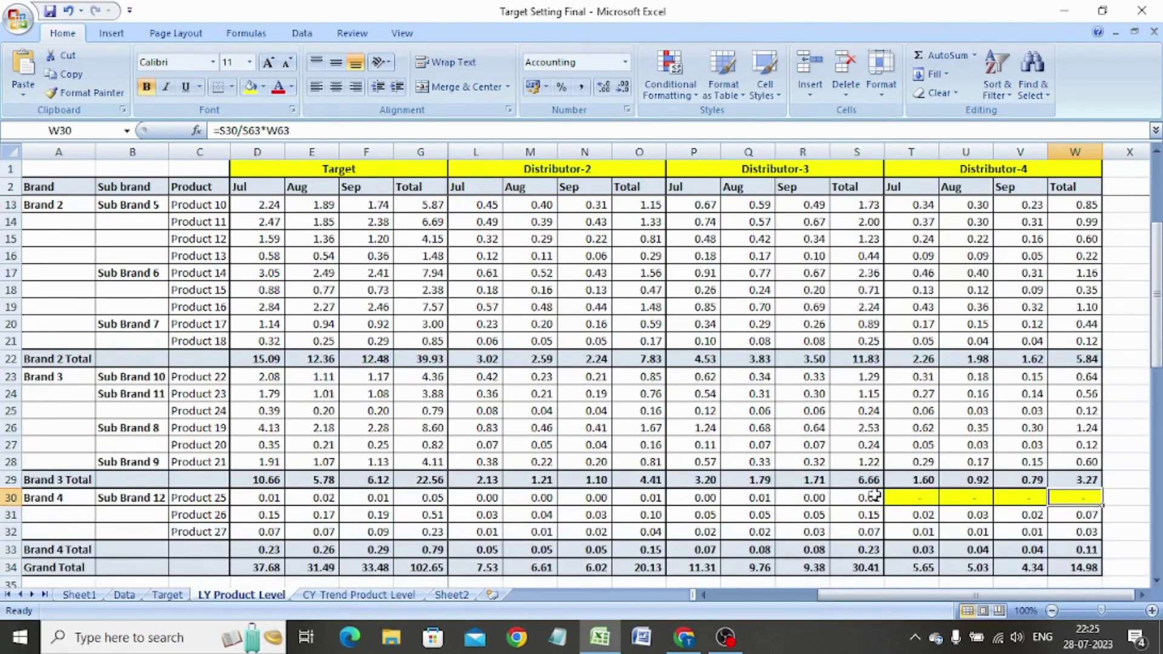
key("ctrl+Page_Down")
key("ctrl+Down")
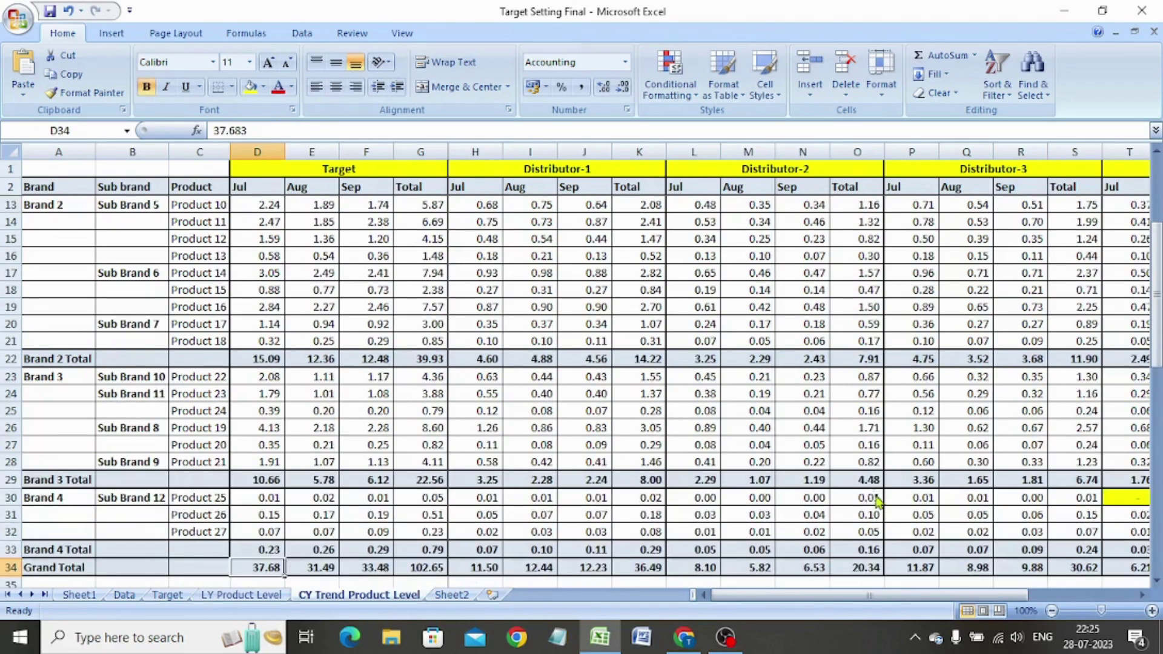